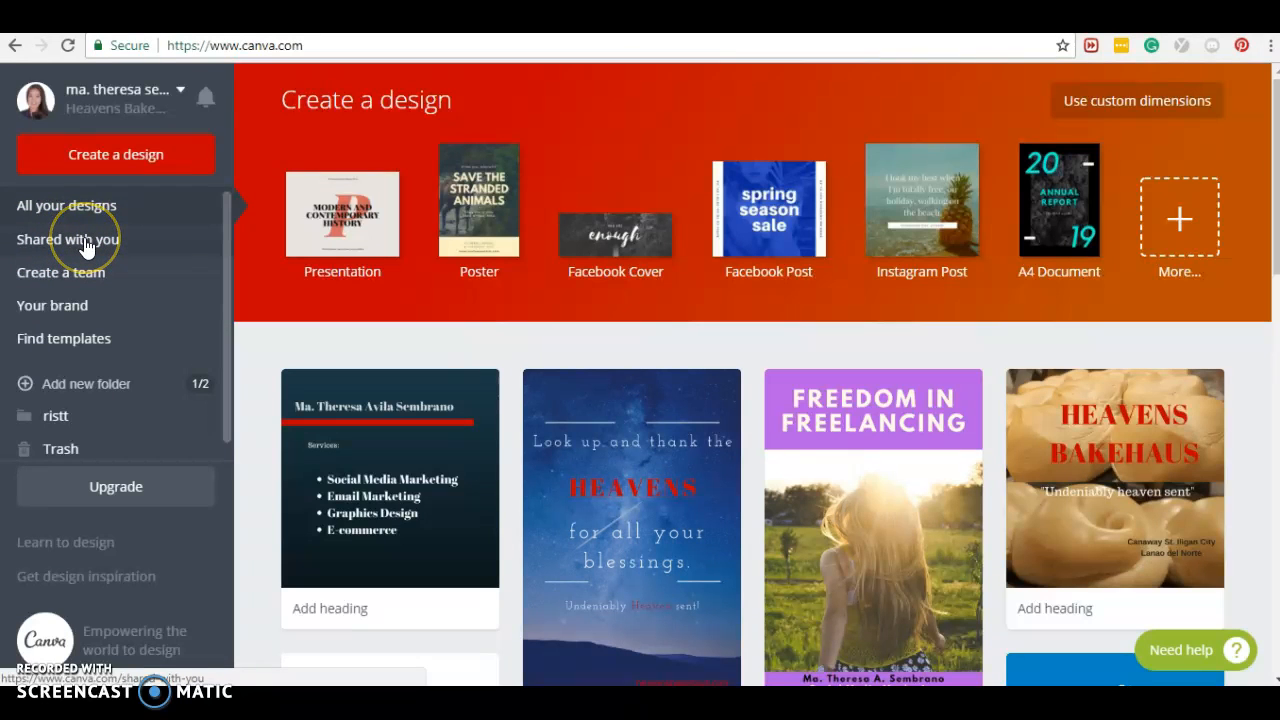
left_click(53, 288)
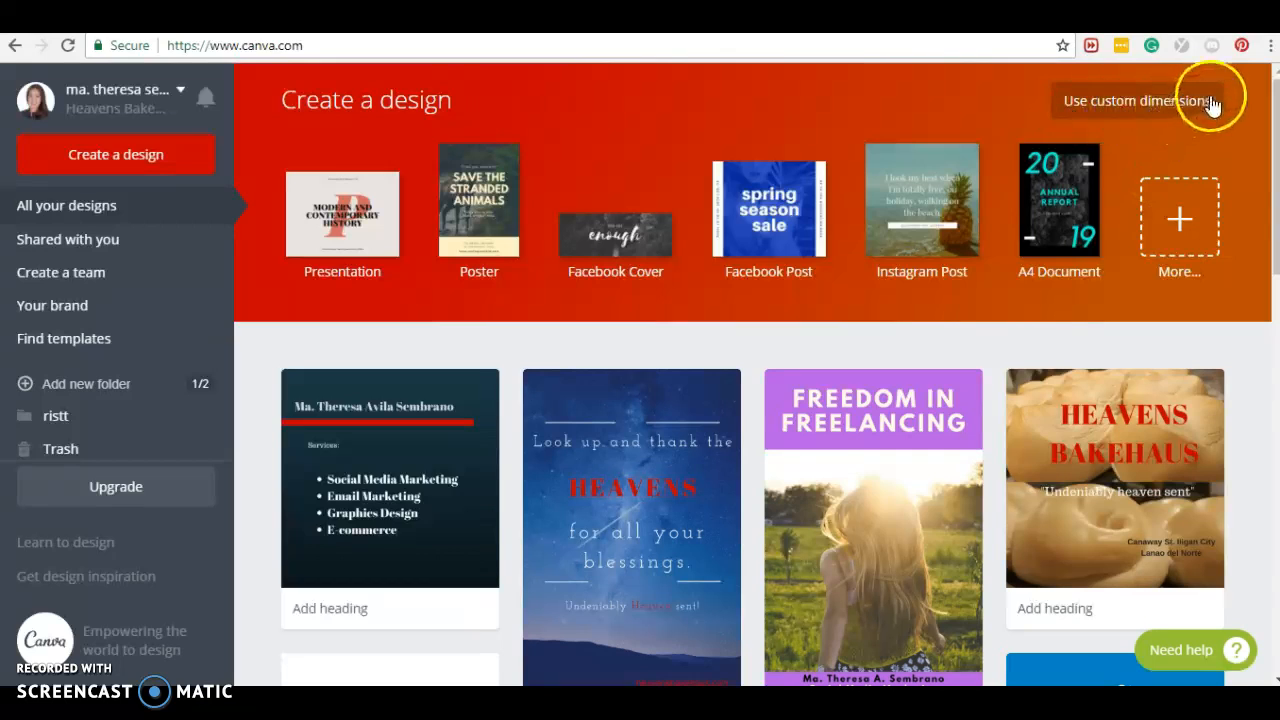
left_click(1090, 104)
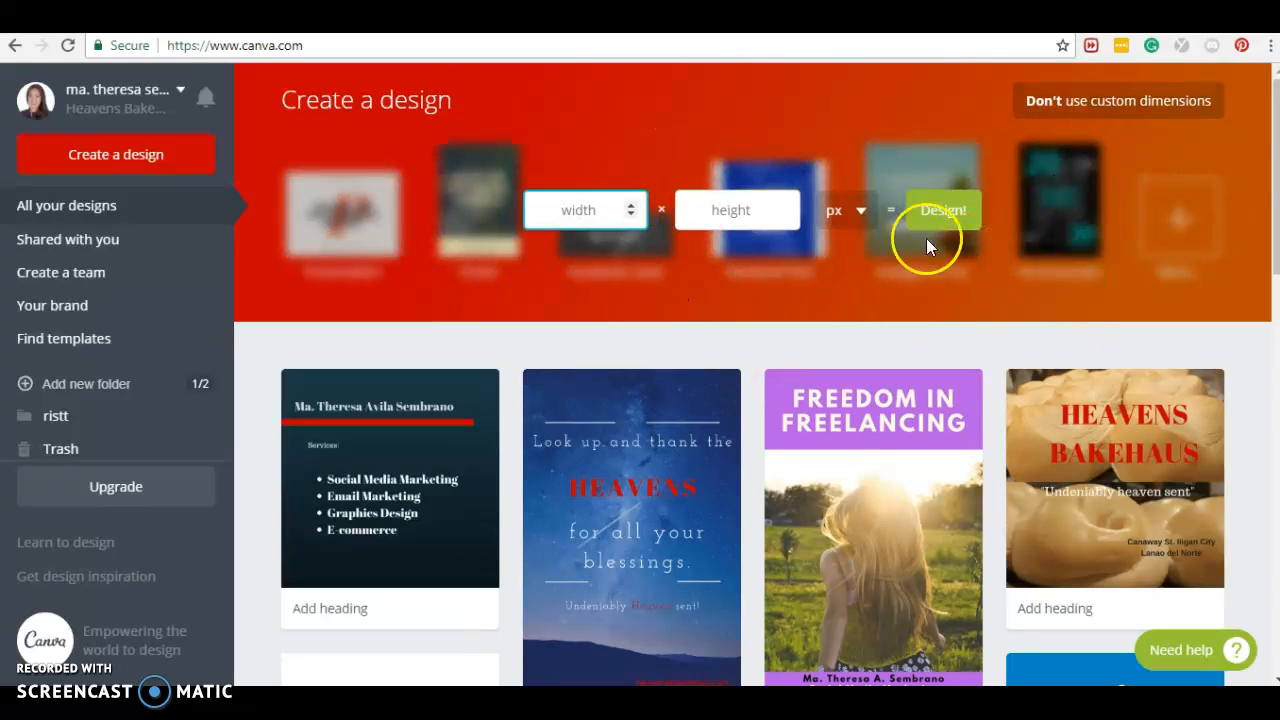
left_click(1133, 111)
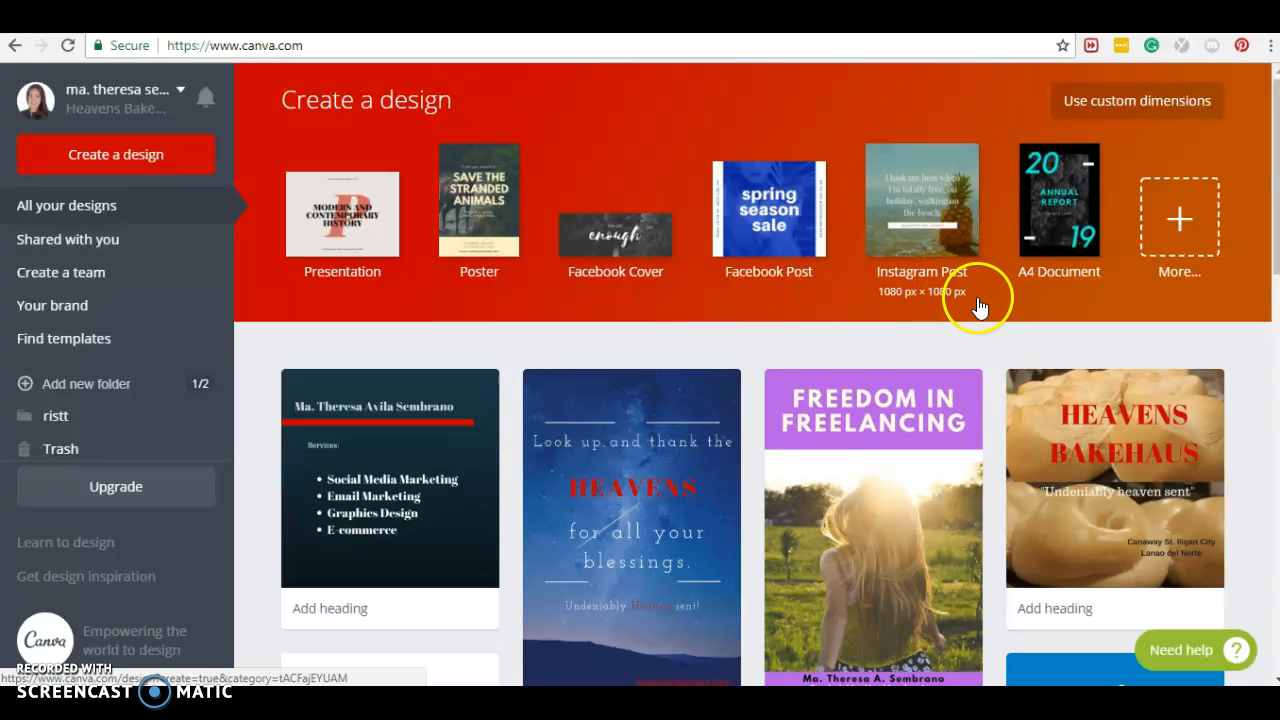
Step: Create a blank Instagram Post design from the full list of design types
left_click(1147, 232)
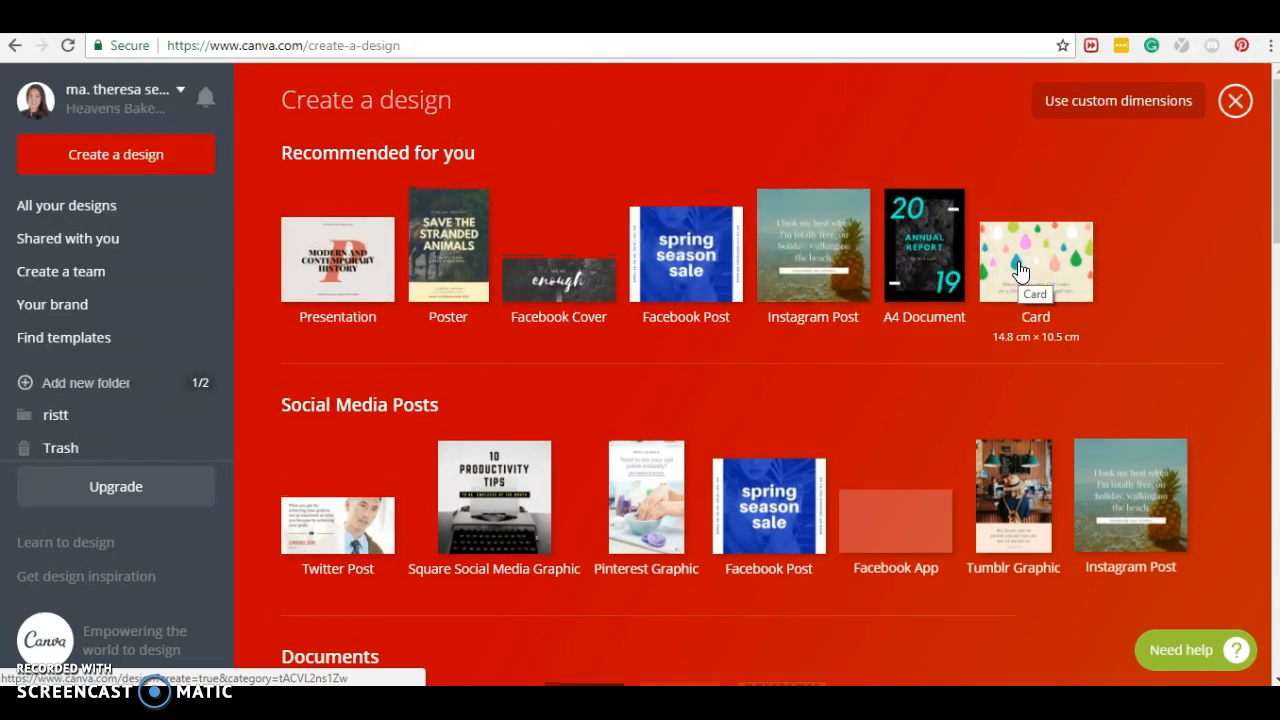
scroll(1019, 270, "down", 1)
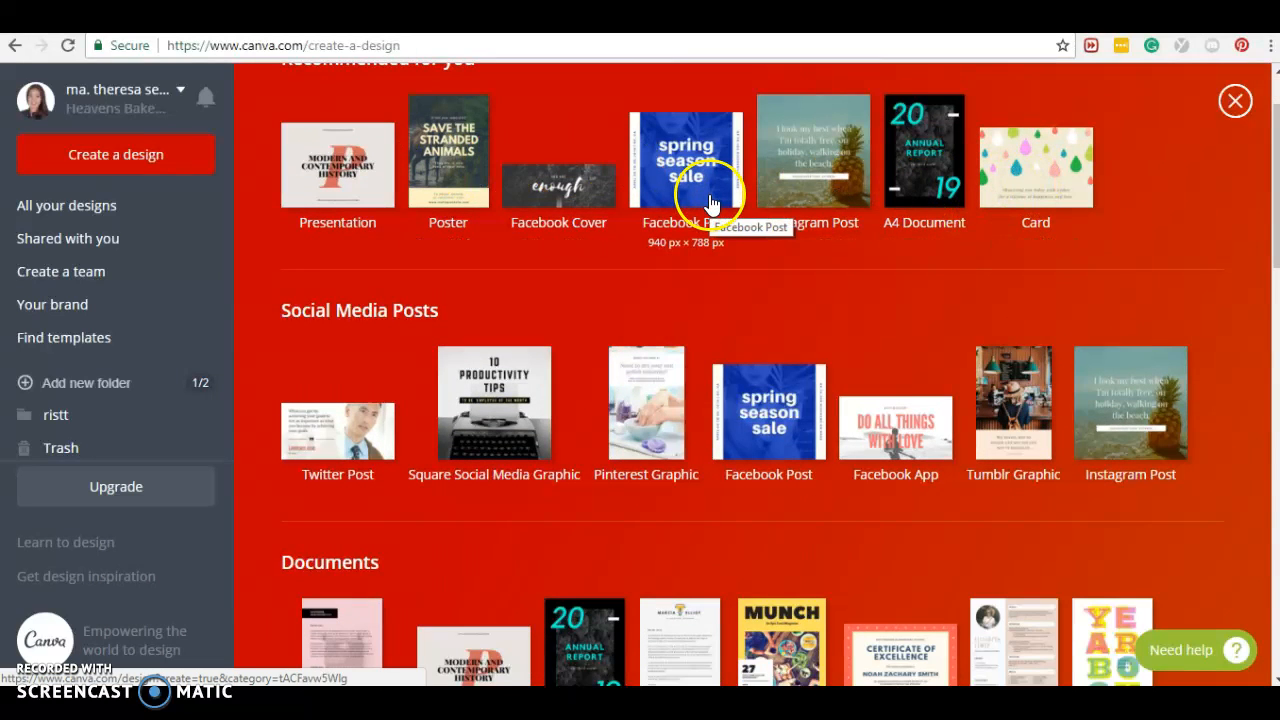
left_click(785, 188)
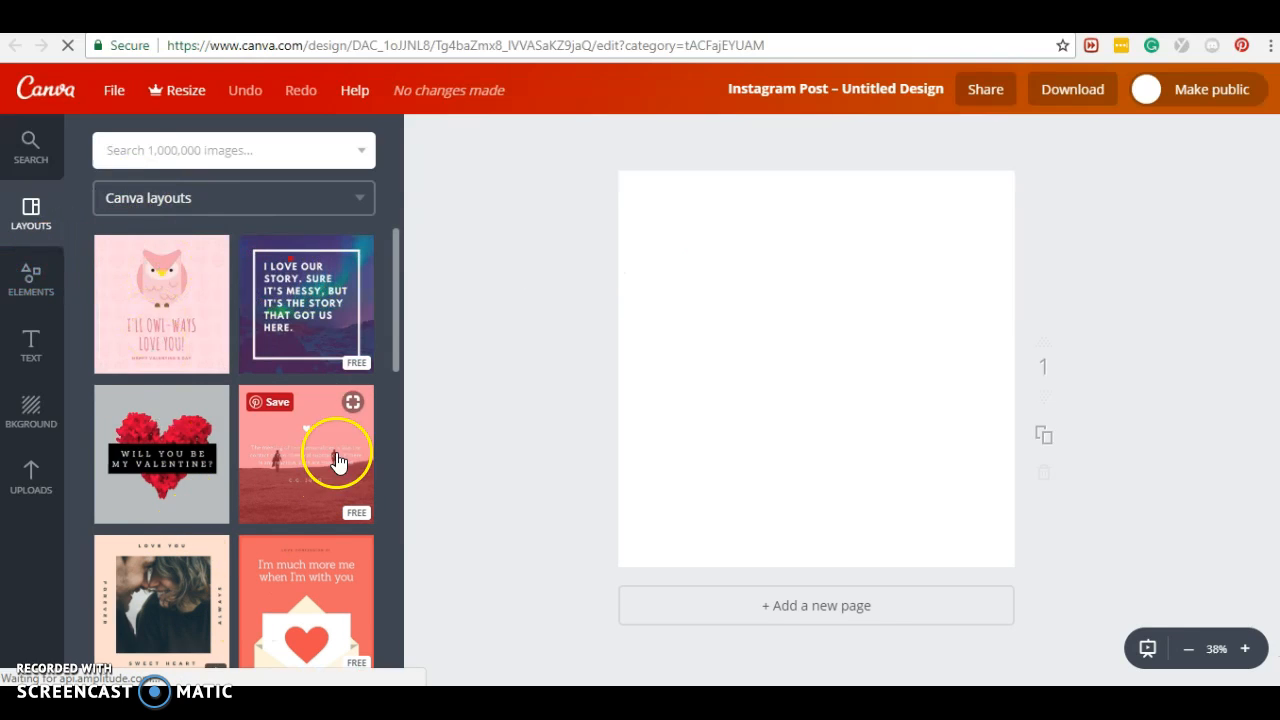
Step: Look through the Canva layouts and browse the Free Photos collection among the design elements
left_click_drag(396, 316, 380, 272)
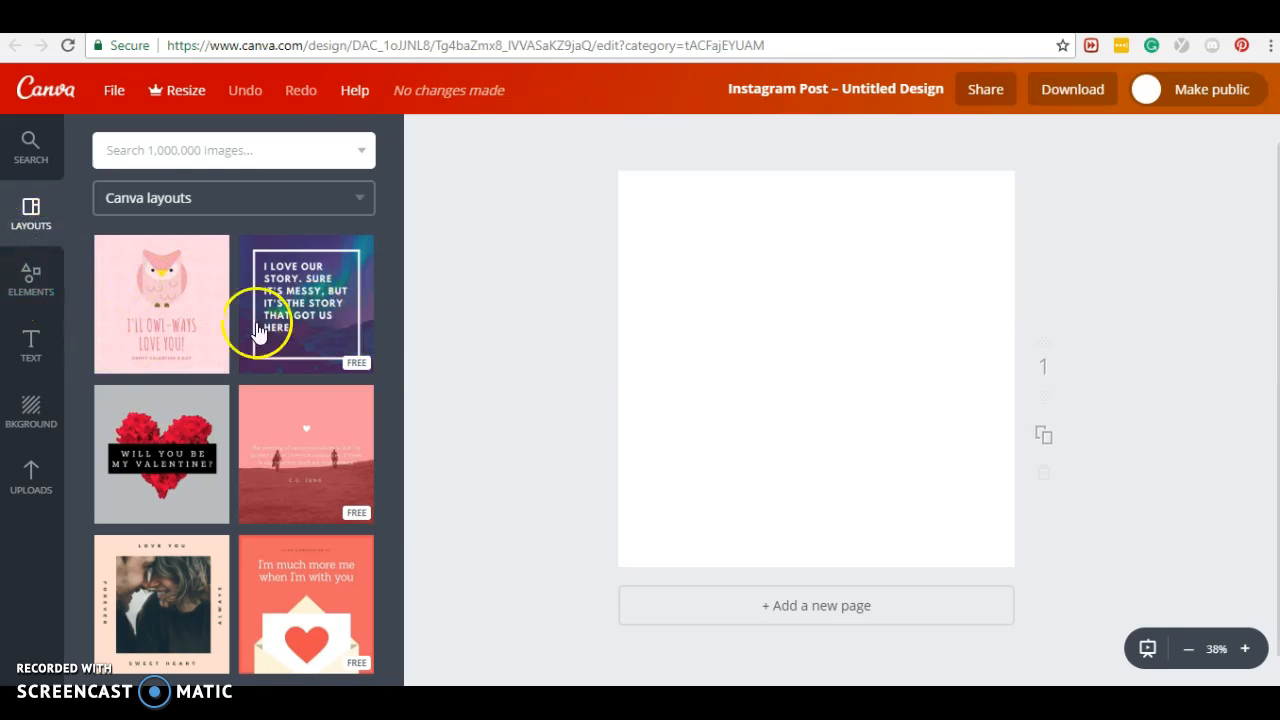
left_click(21, 285)
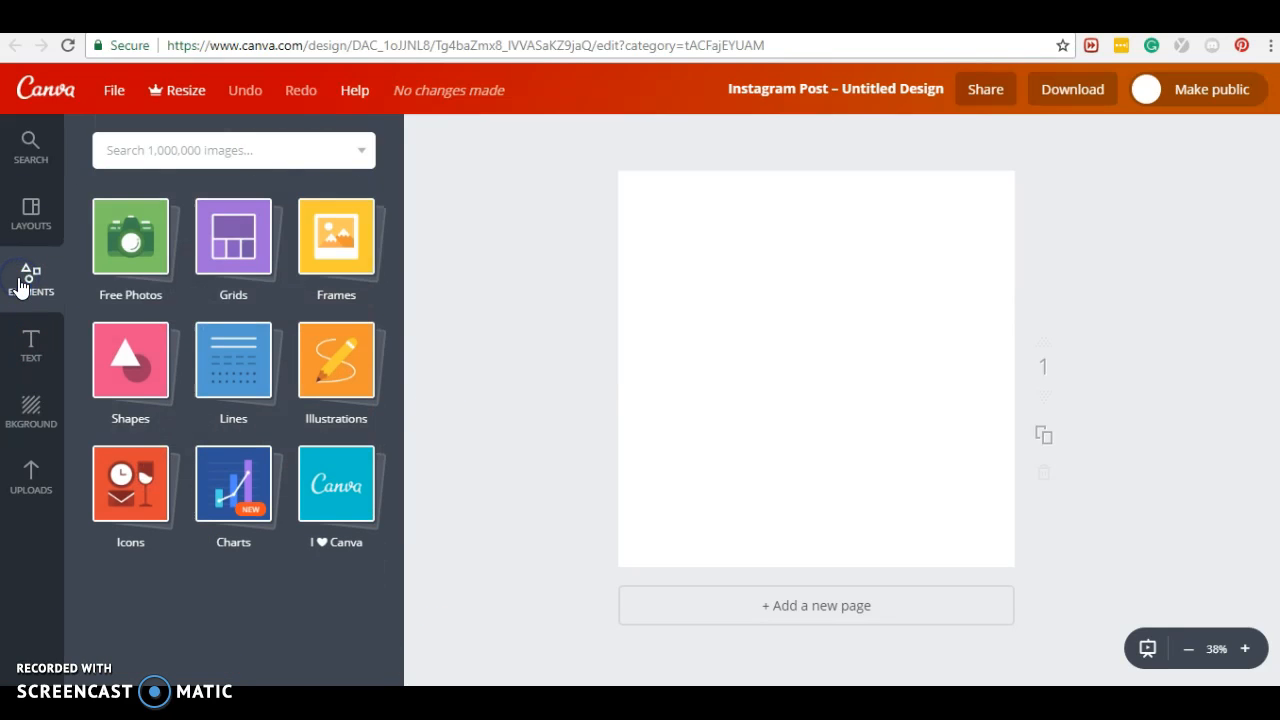
left_click(108, 232)
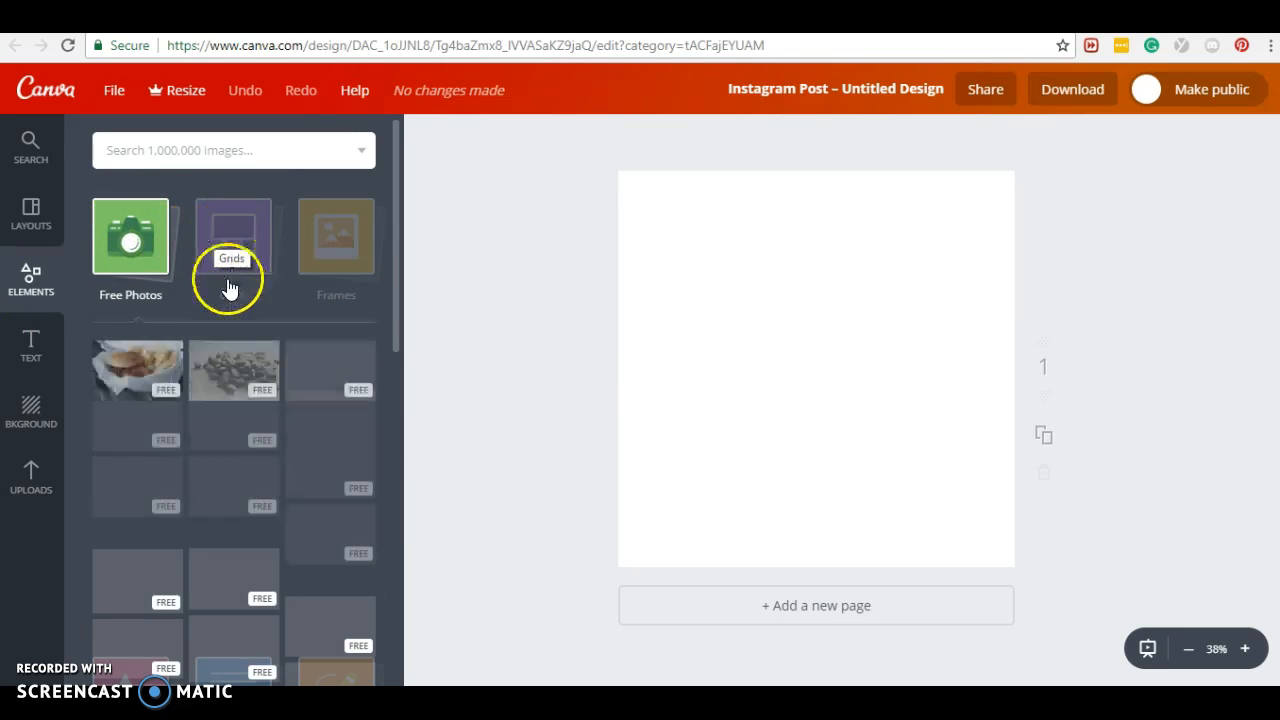
scroll(245, 470, "down", 5)
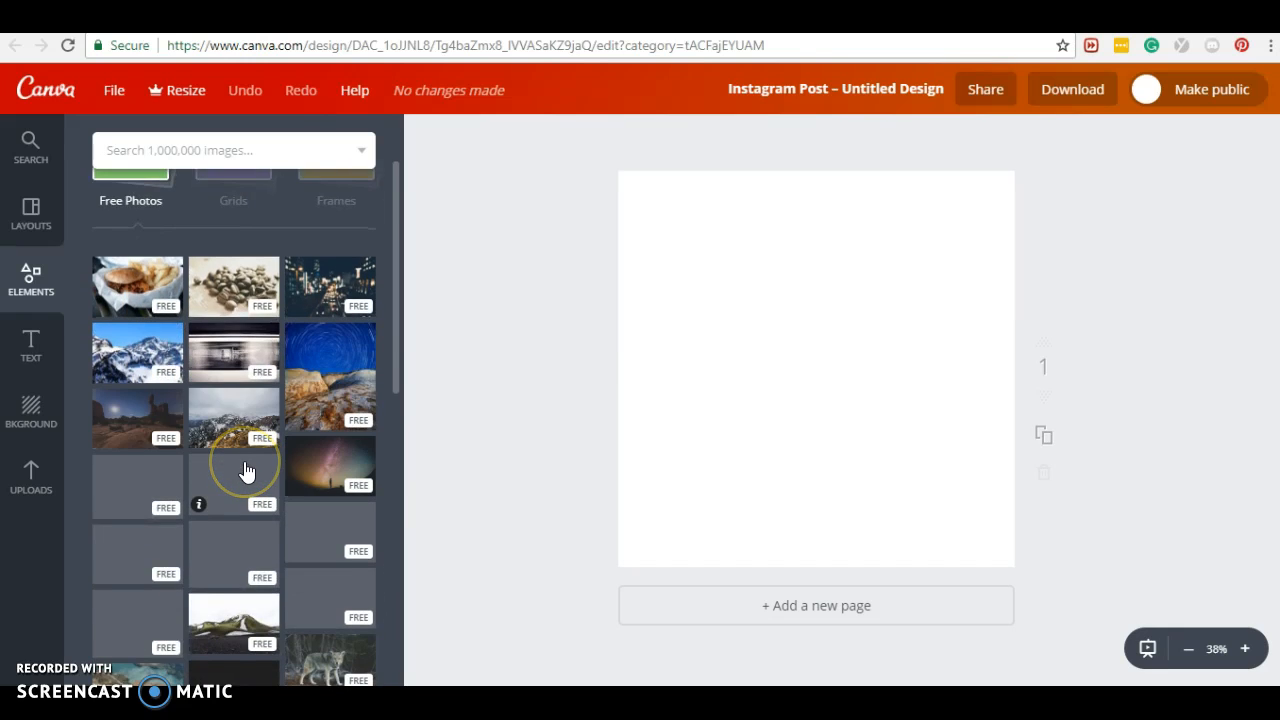
scroll(245, 470, "down", 3)
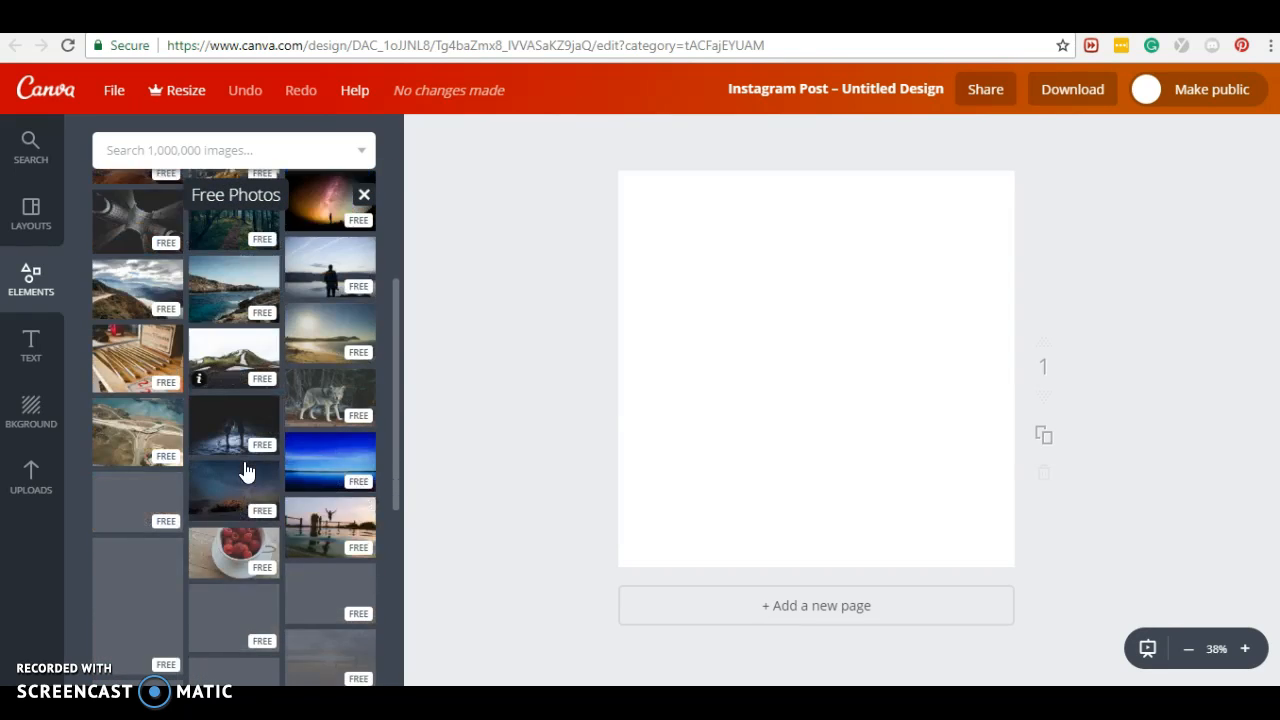
scroll(247, 470, "down", 2)
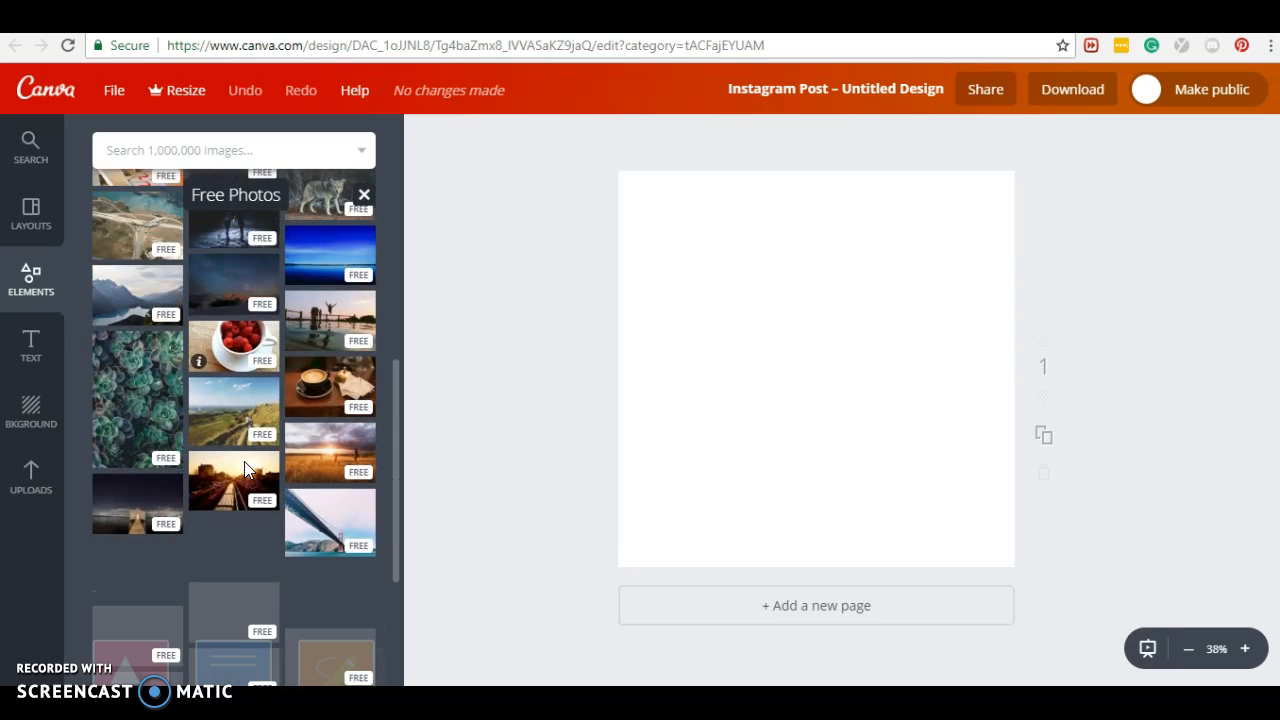
scroll(246, 470, "down", 3)
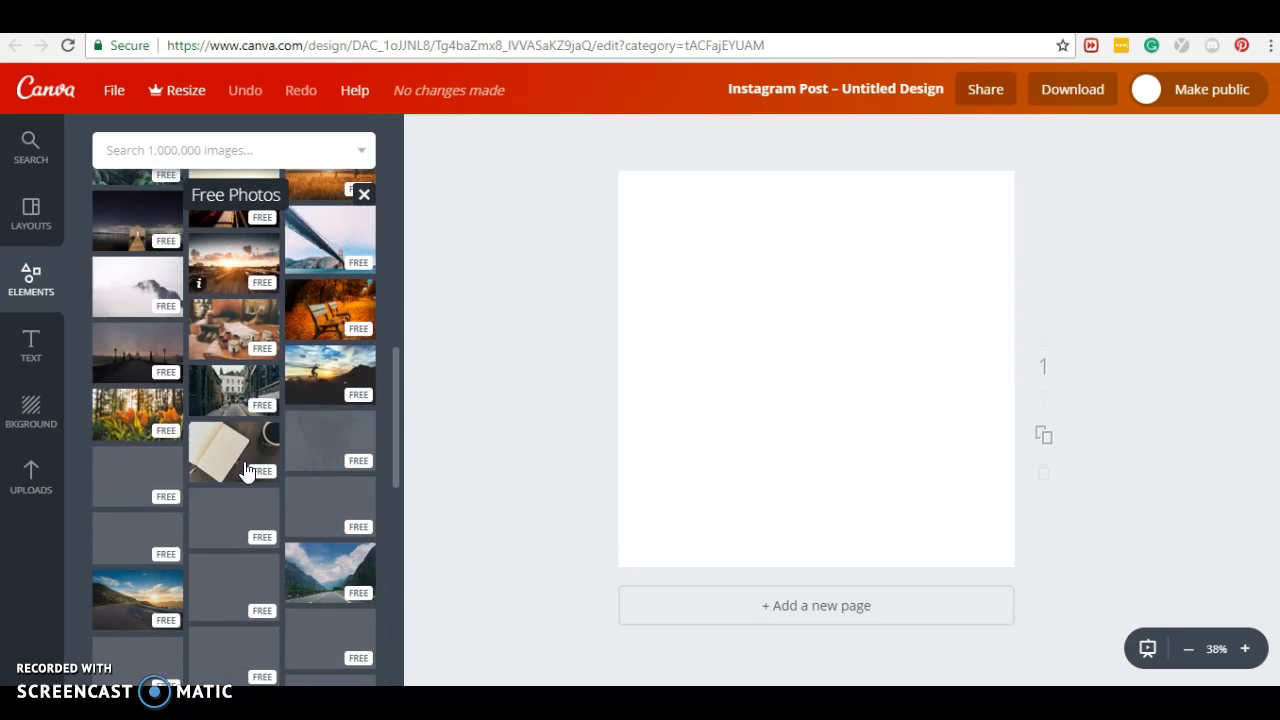
scroll(246, 470, "down", 3)
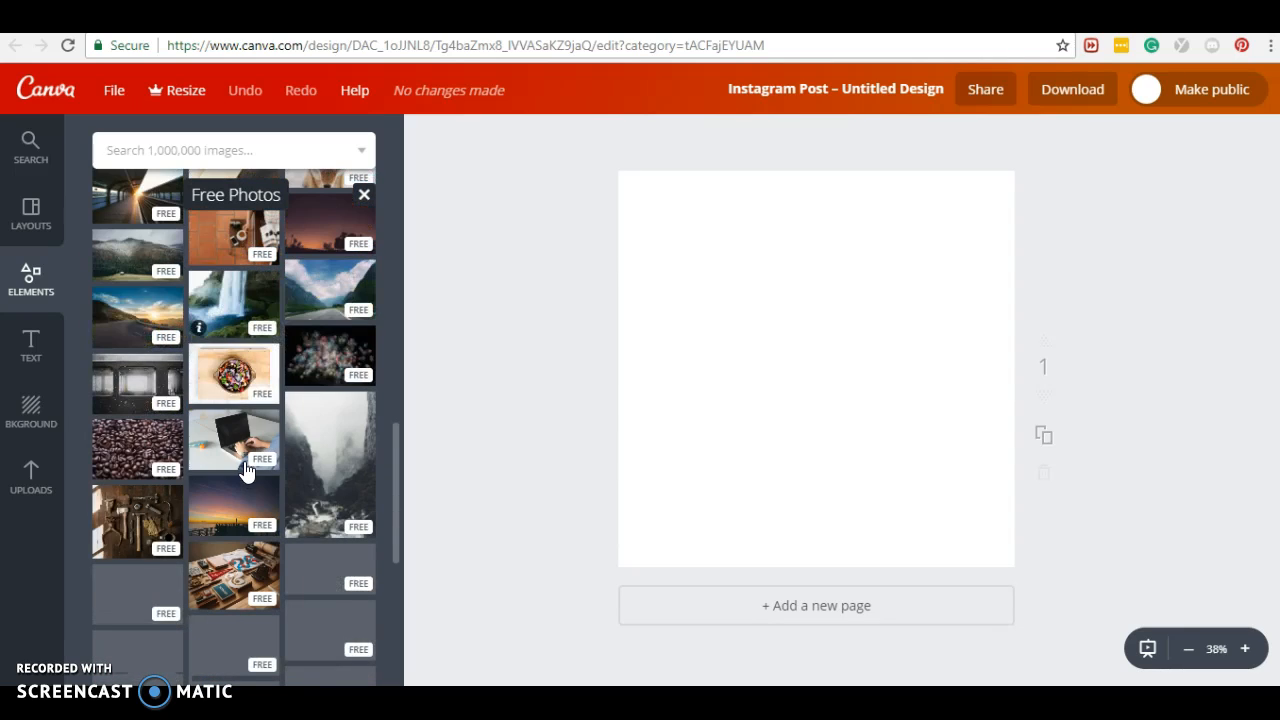
left_click(141, 335)
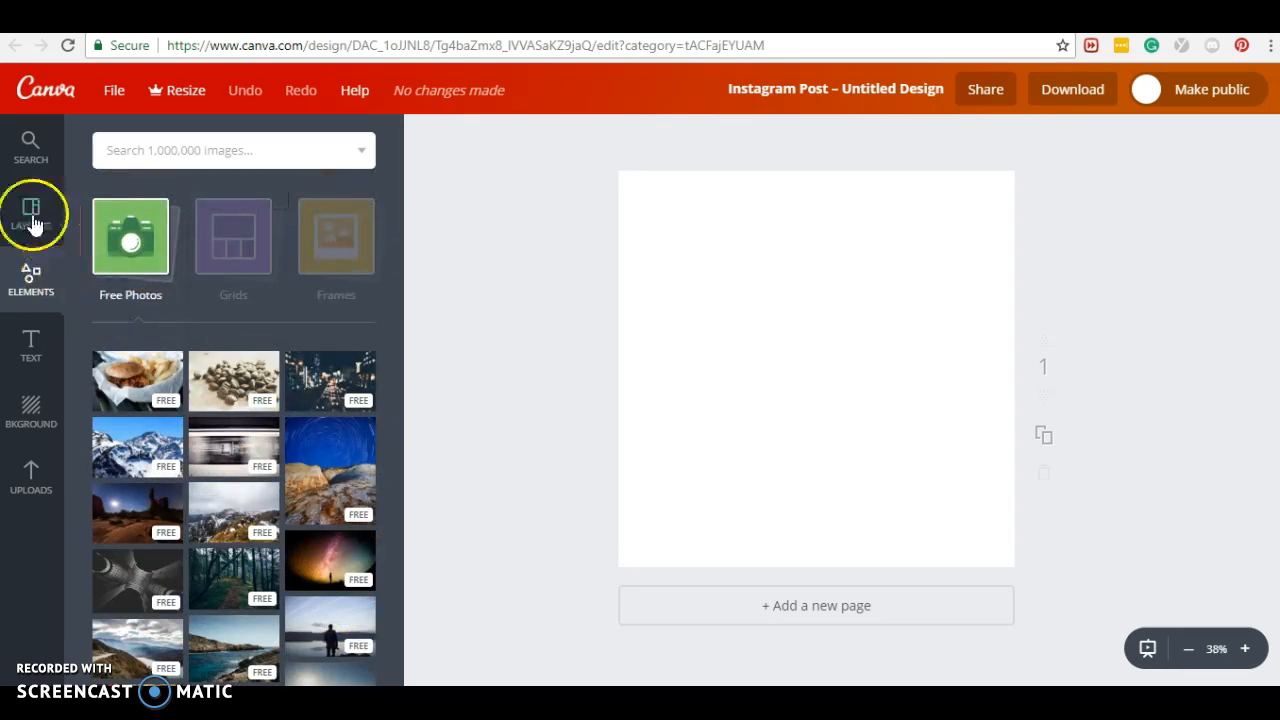
Step: Browse the heading, subheading and body text options and the ready-made text combinations
left_click(17, 355)
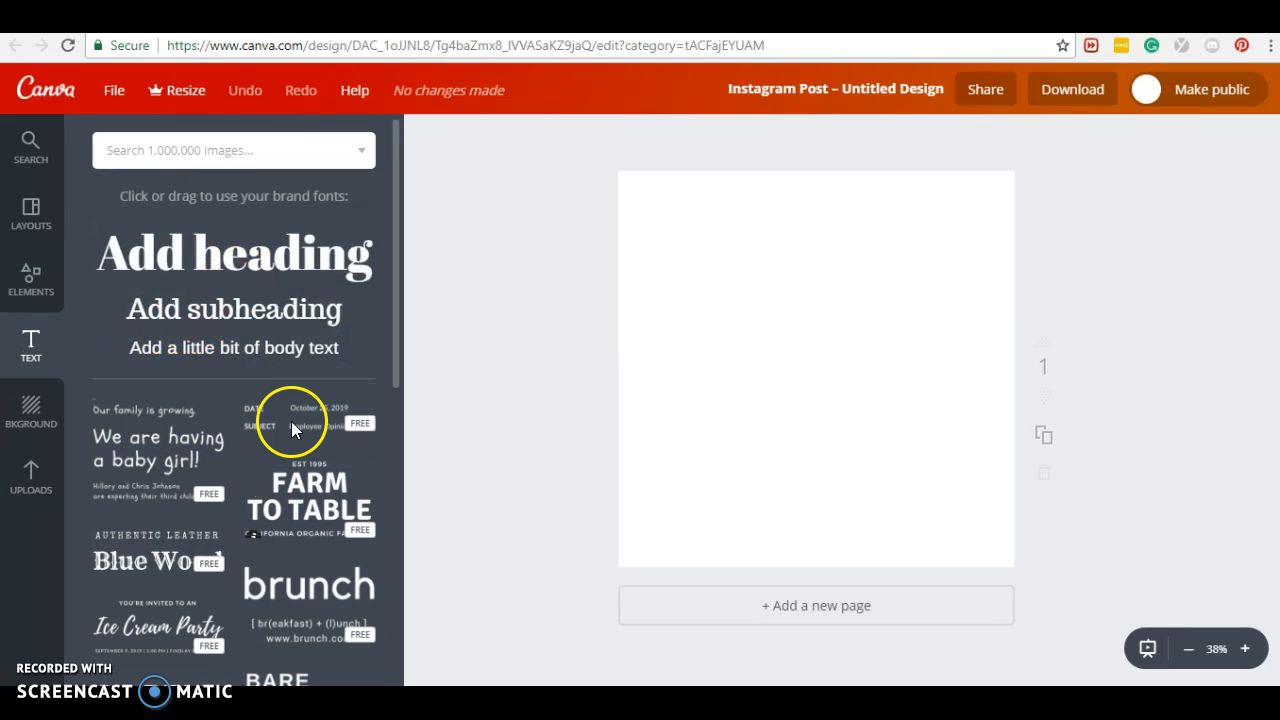
scroll(292, 430, "down", 2)
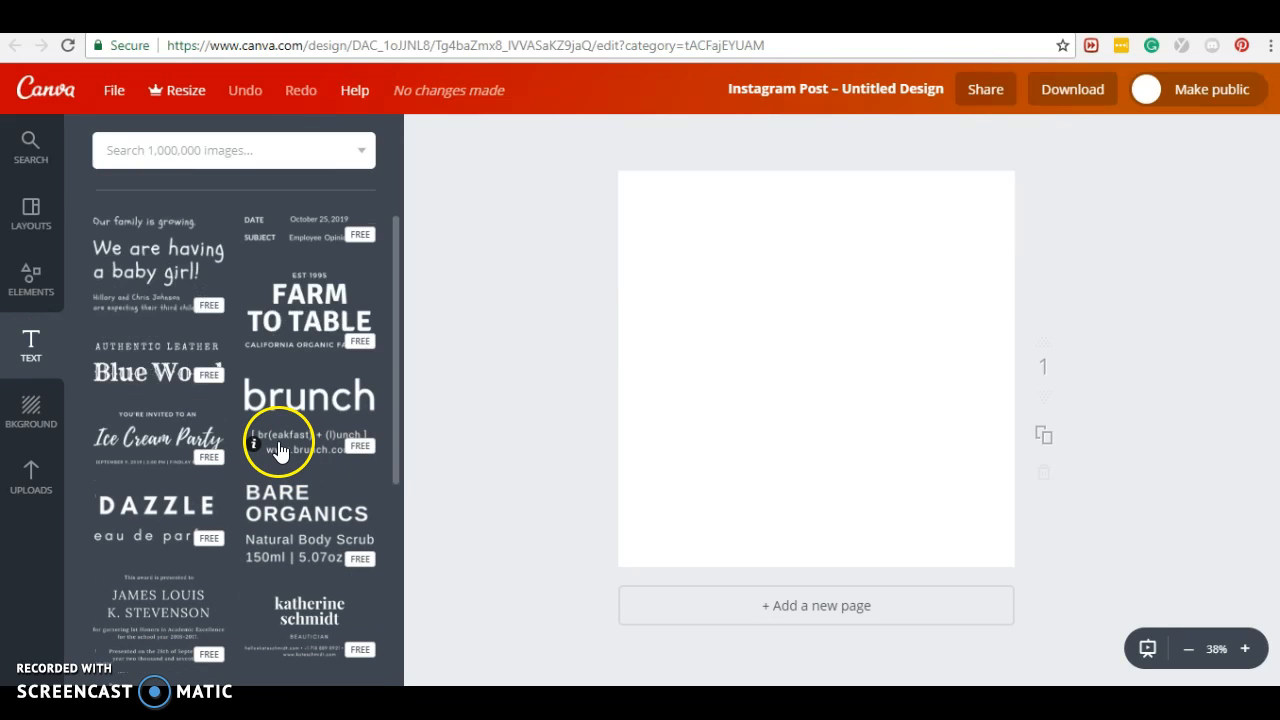
scroll(277, 445, "up", 2)
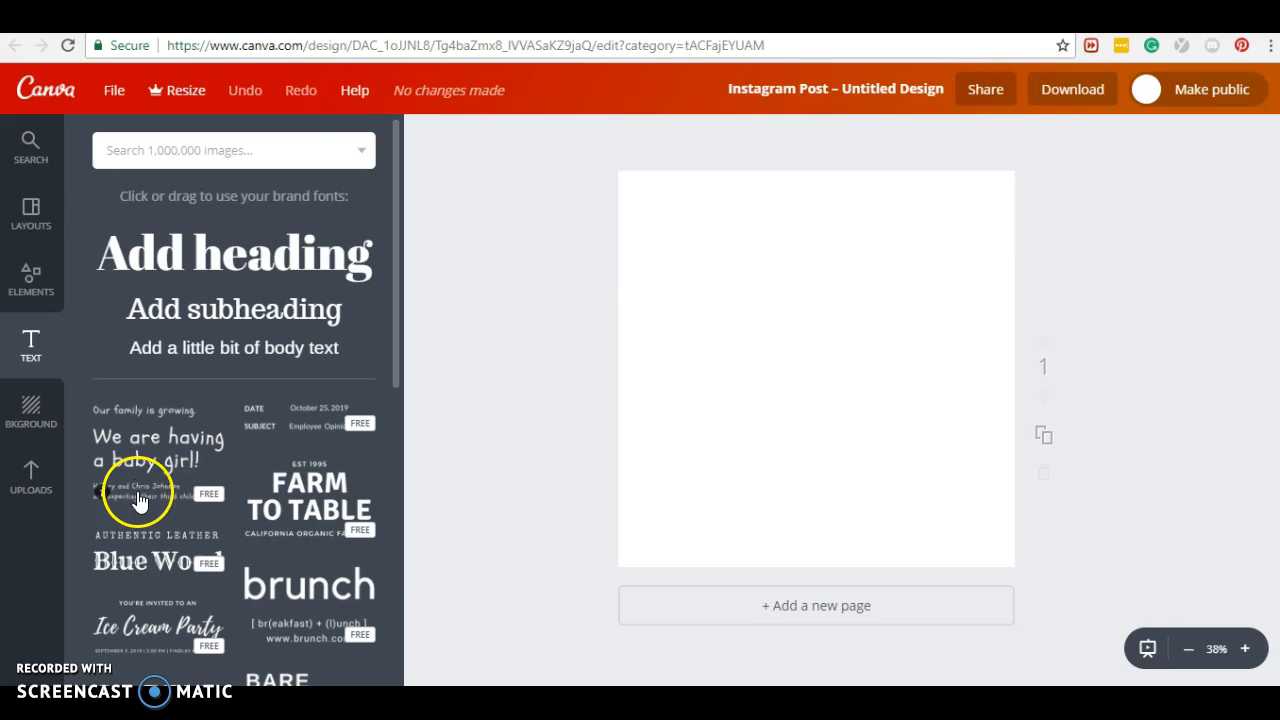
scroll(146, 449, "down", 1)
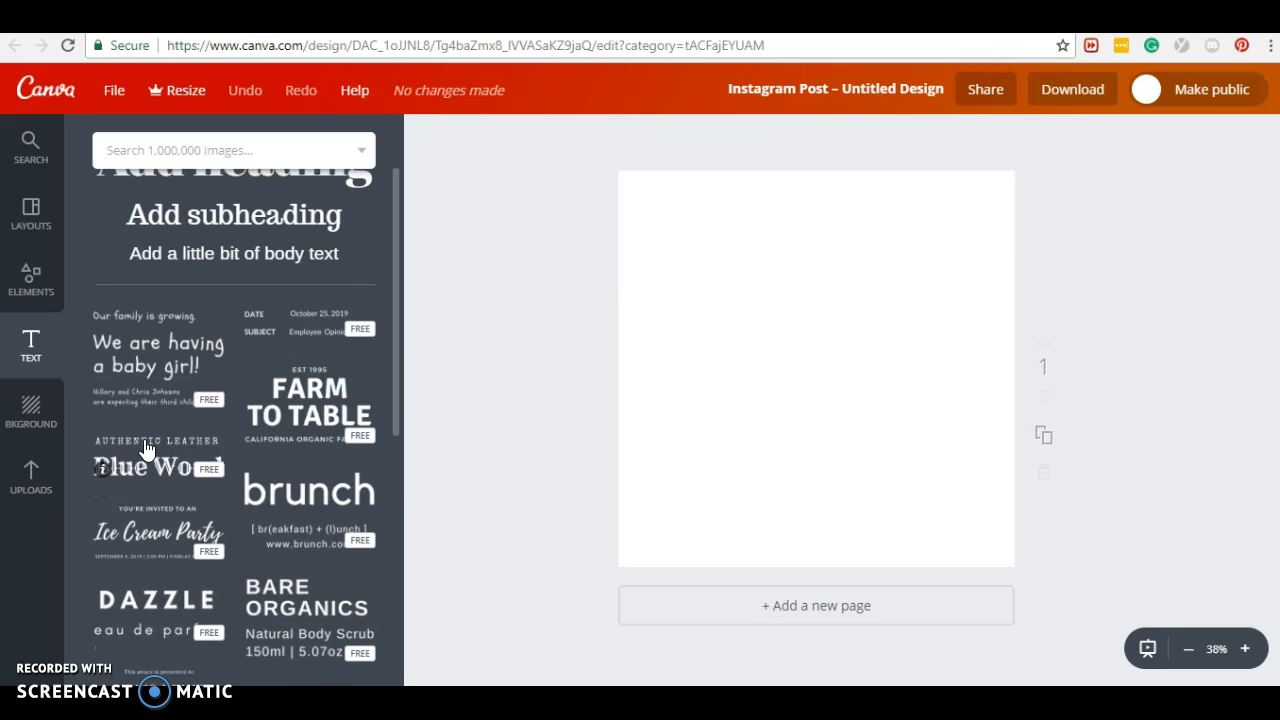
scroll(146, 449, "down", 3)
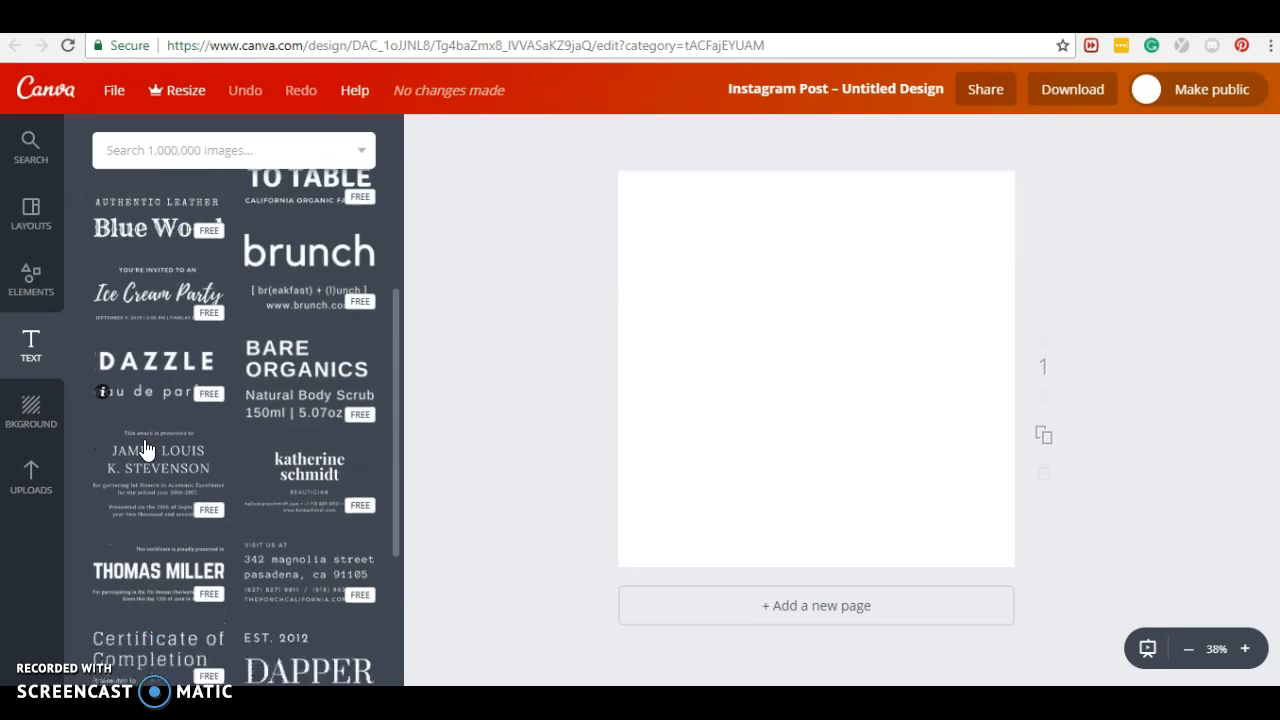
scroll(146, 449, "down", 2)
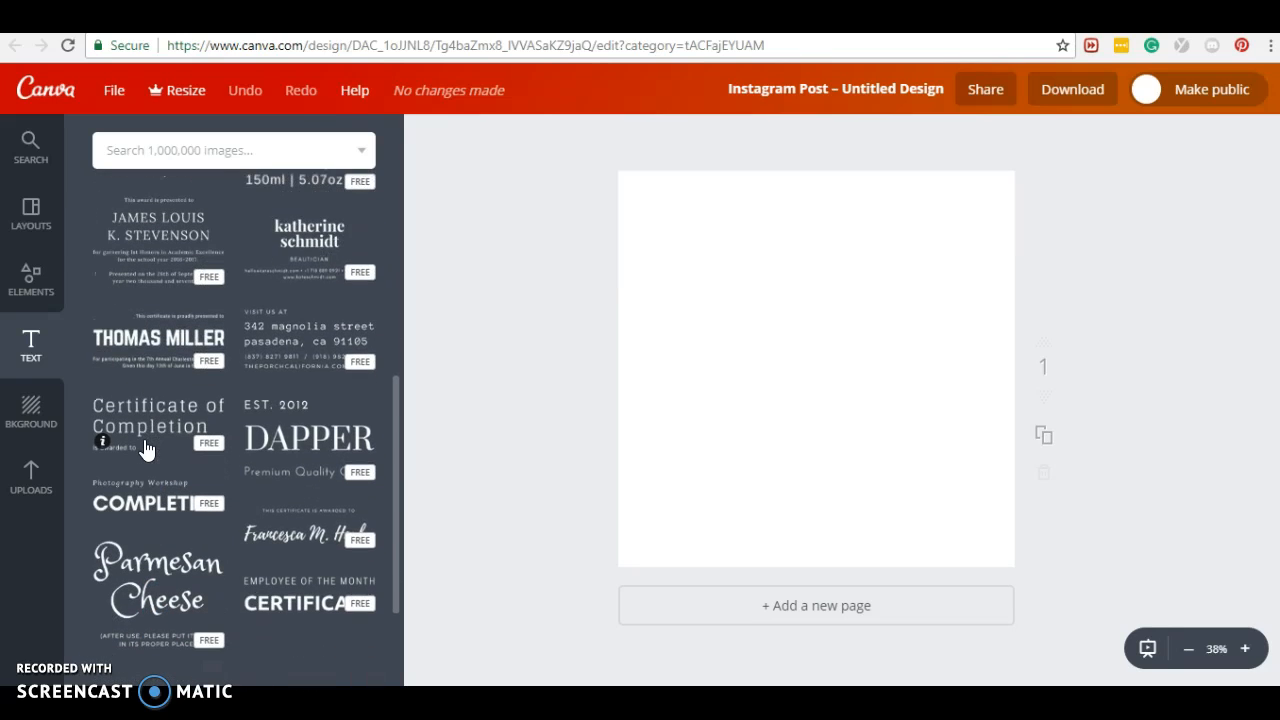
scroll(146, 449, "down", 2)
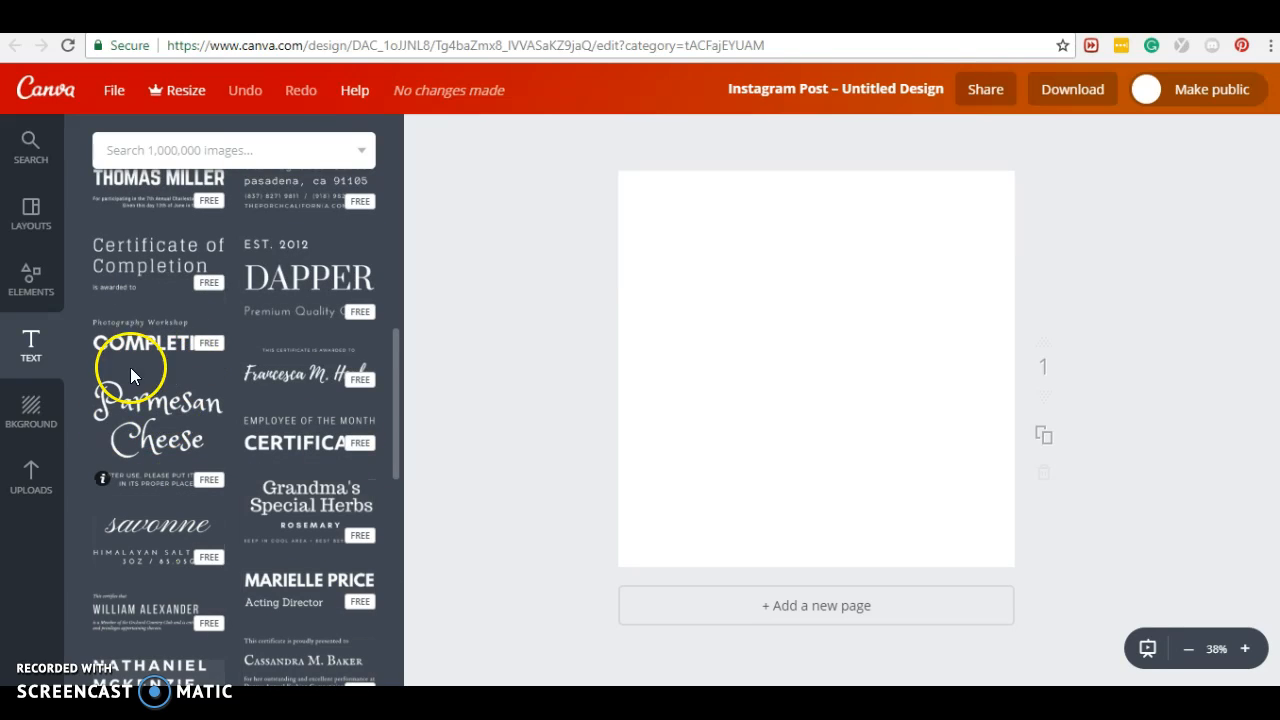
scroll(294, 386, "down", 2)
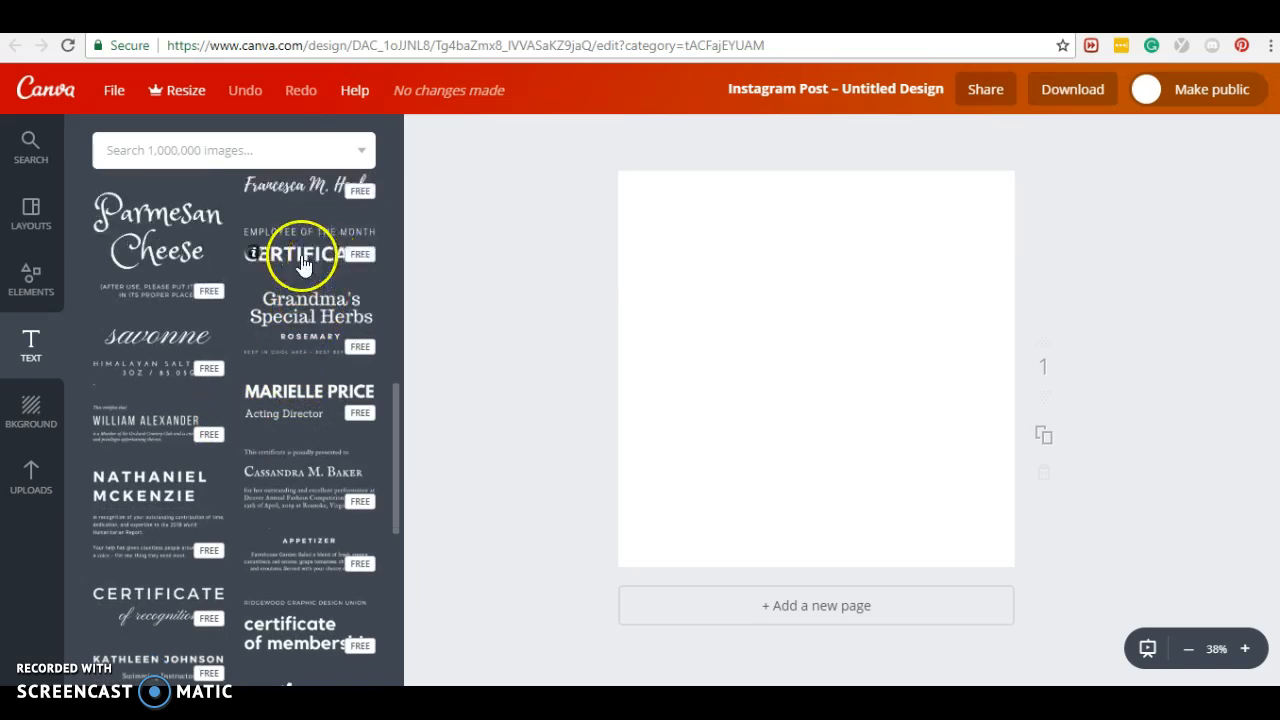
scroll(171, 523, "down", 2)
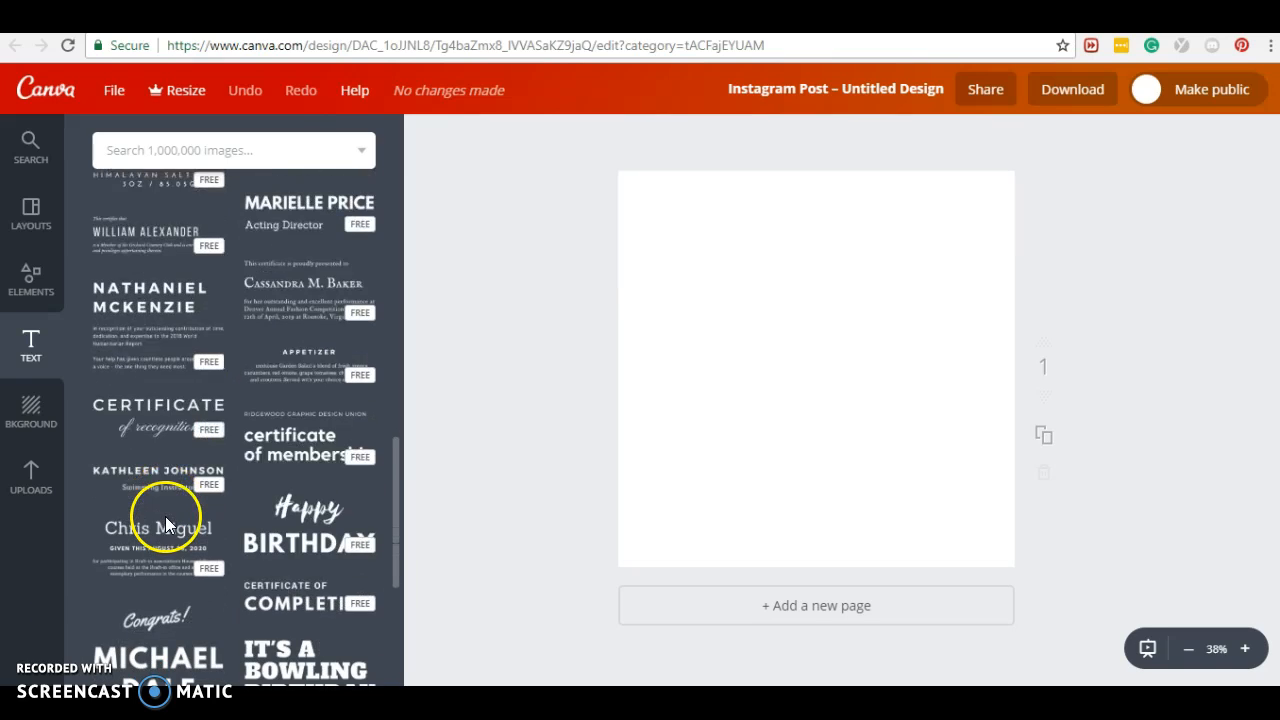
scroll(166, 524, "down", 2)
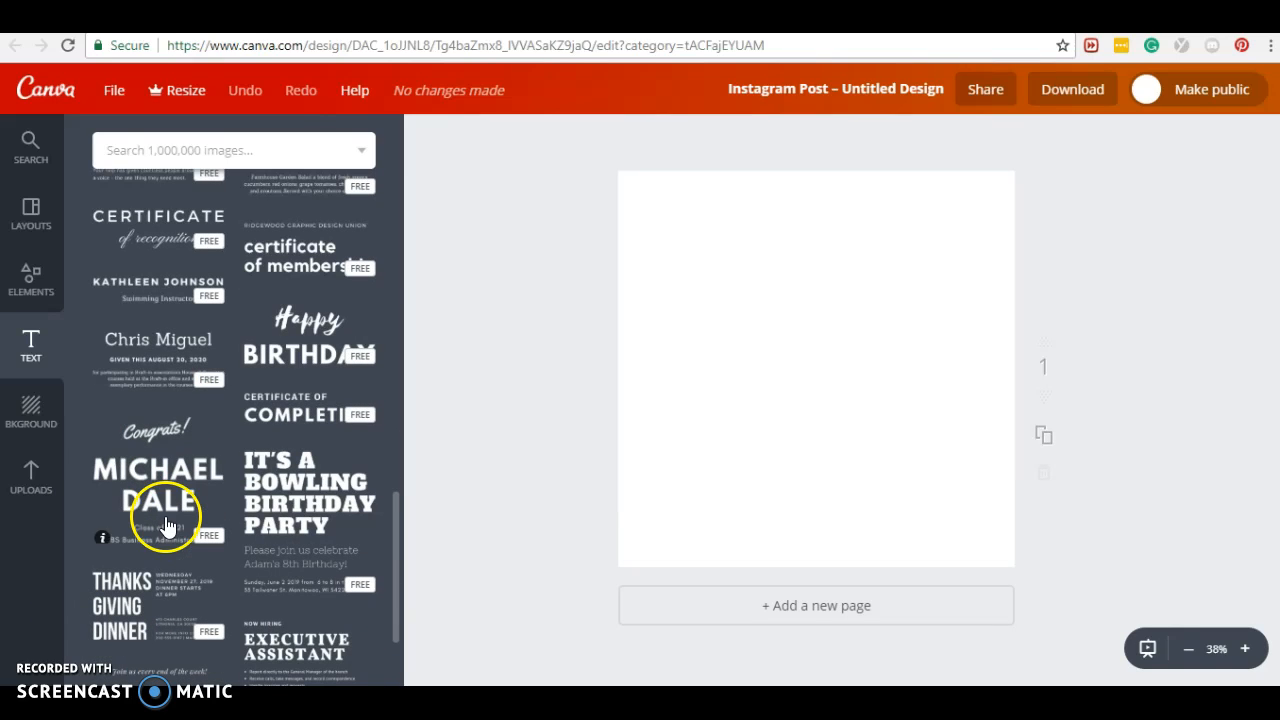
Step: Browse the background colour palettes and the free and paid background patterns and images
left_click(13, 405)
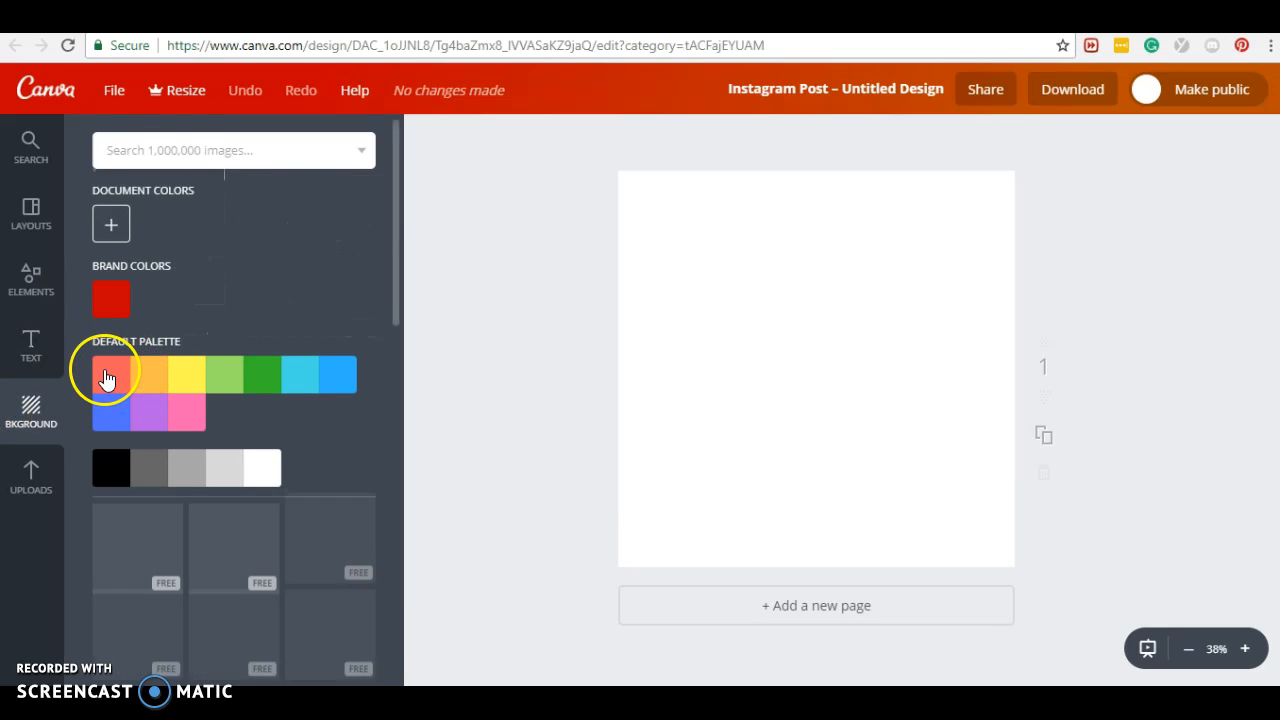
scroll(235, 487, "down", 2)
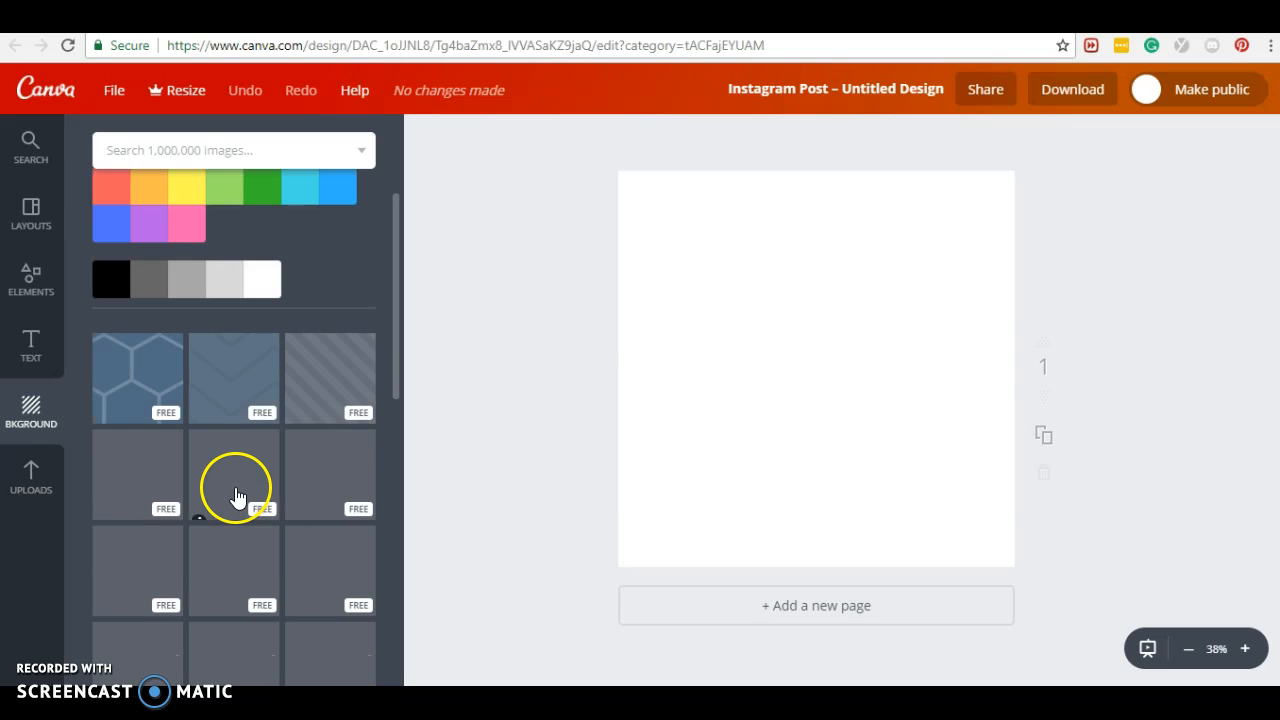
scroll(237, 497, "down", 1)
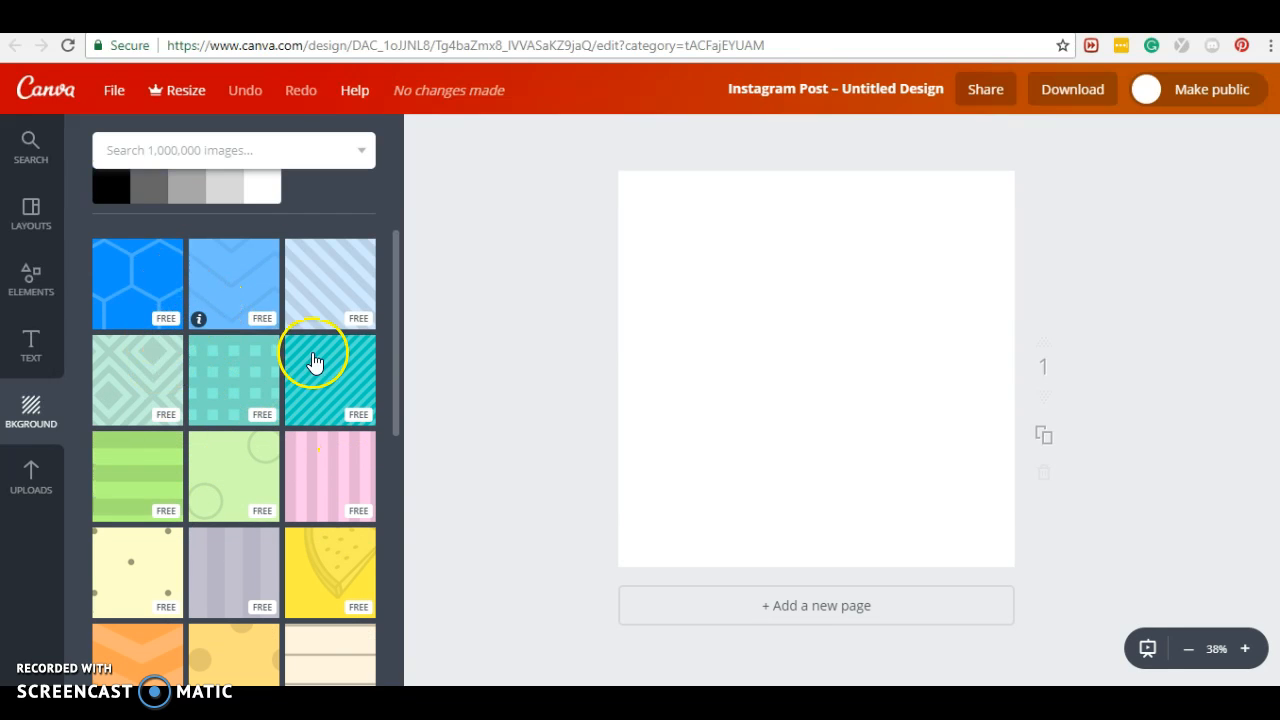
scroll(303, 358, "down", 2)
scroll(278, 478, "down", 3)
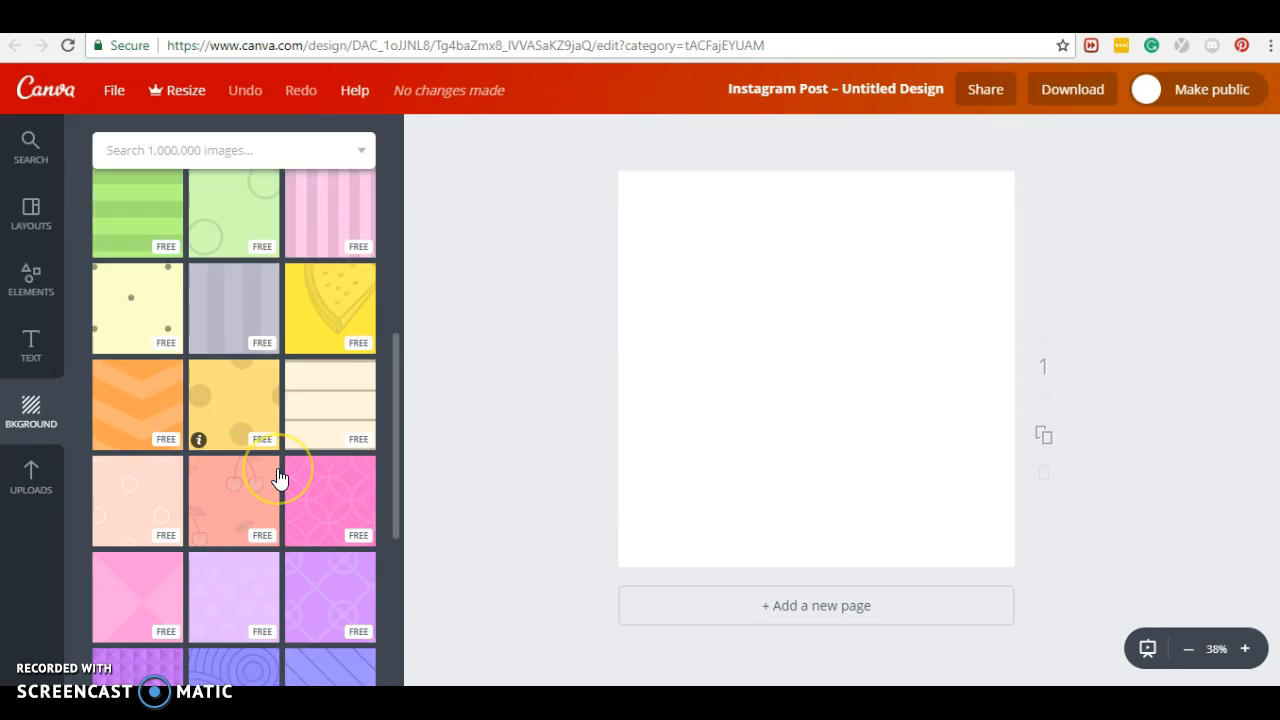
scroll(277, 540, "down", 2)
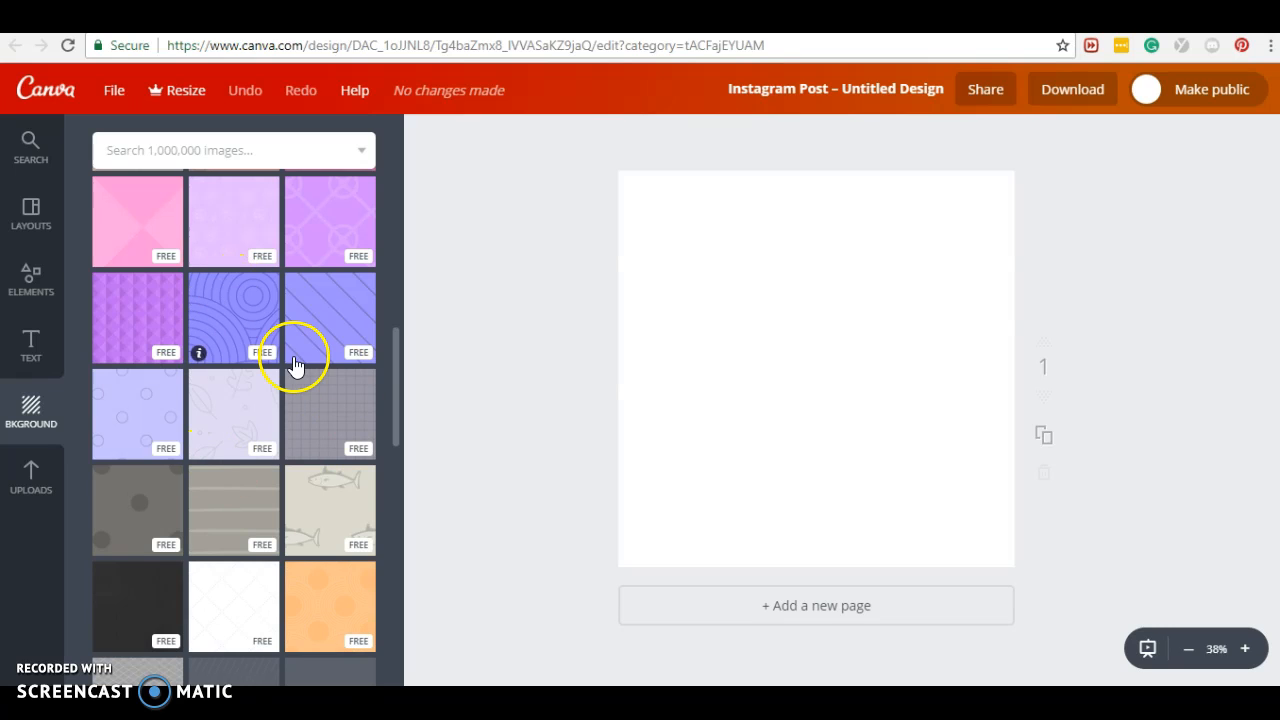
scroll(308, 308, "down", 4)
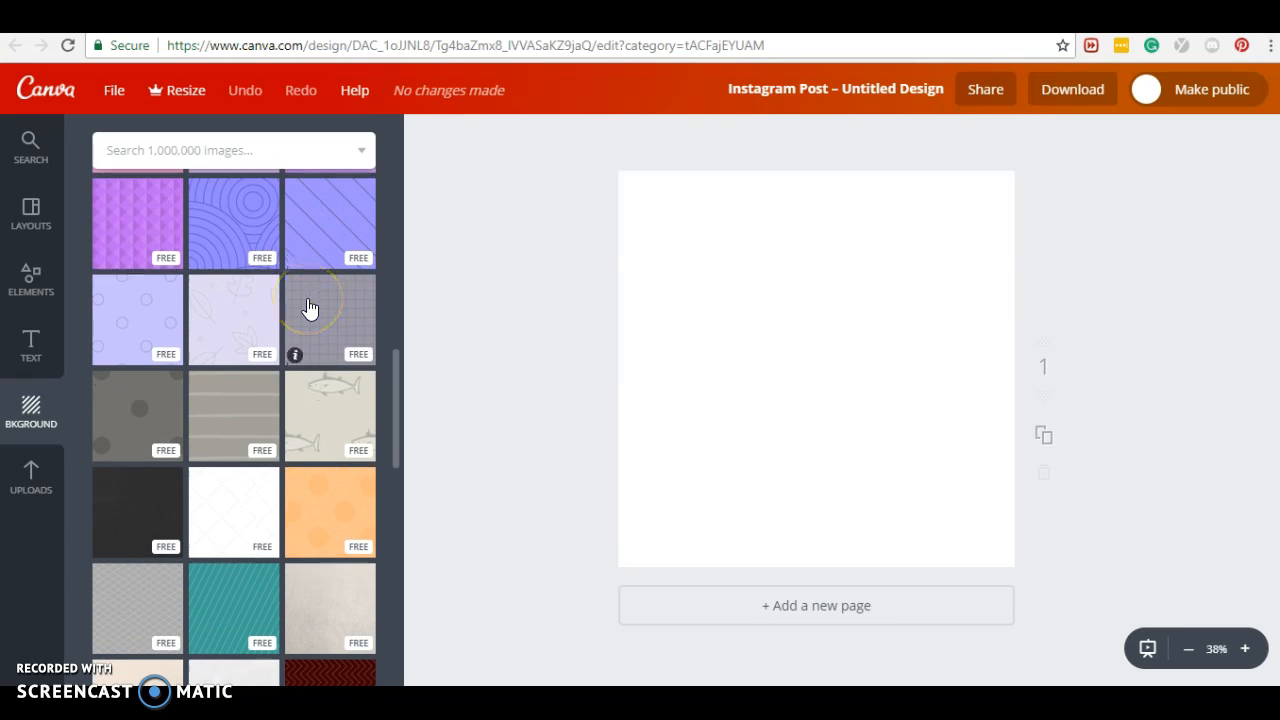
scroll(309, 308, "down", 2)
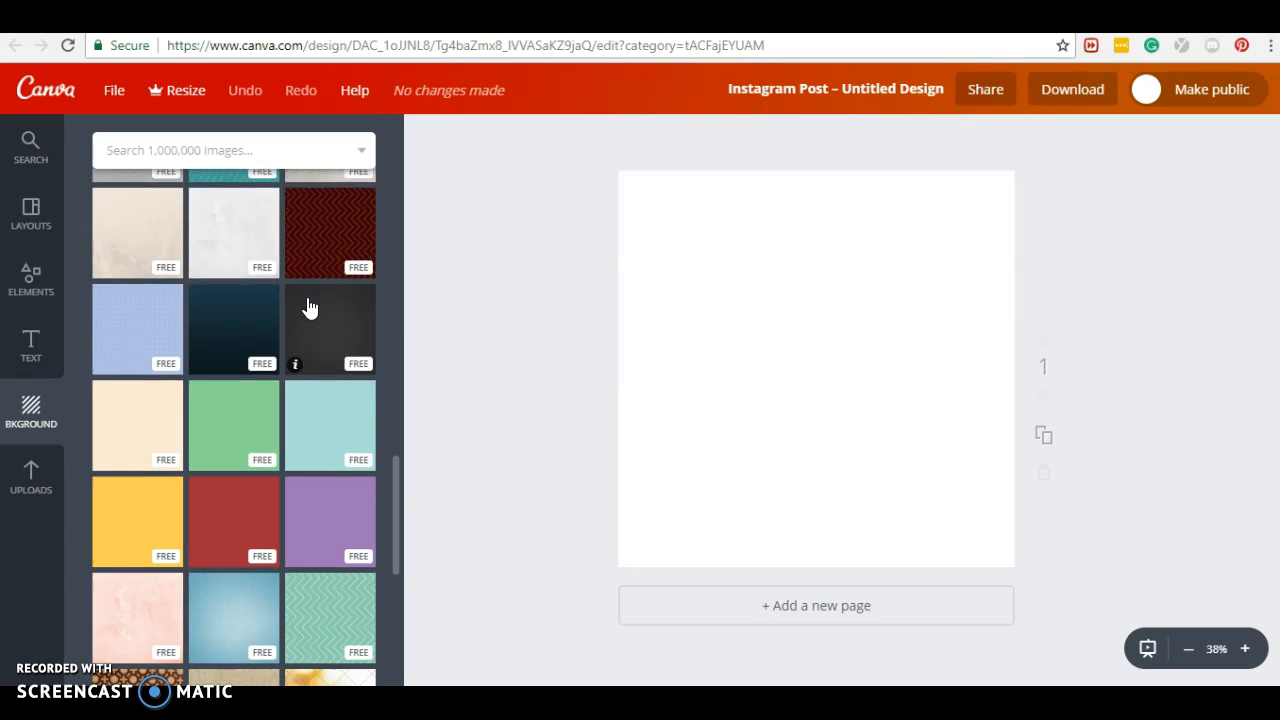
scroll(170, 490, "down", 2)
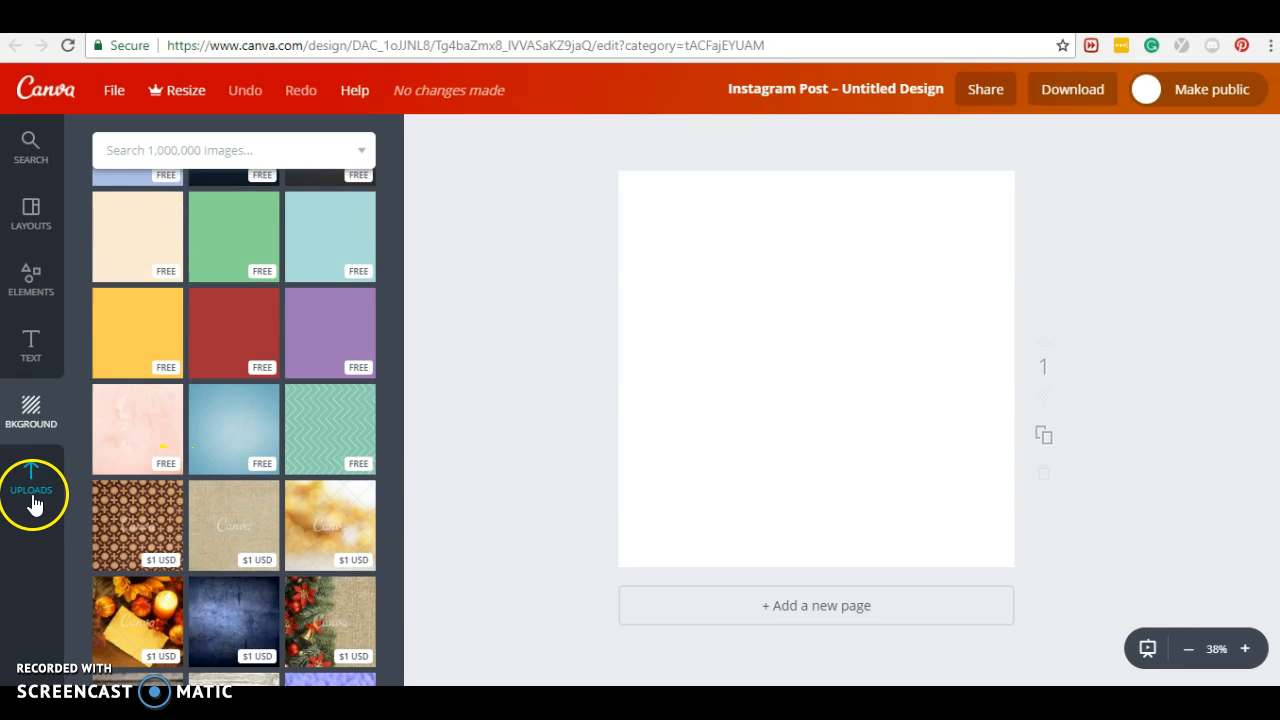
scroll(260, 471, "down", 3)
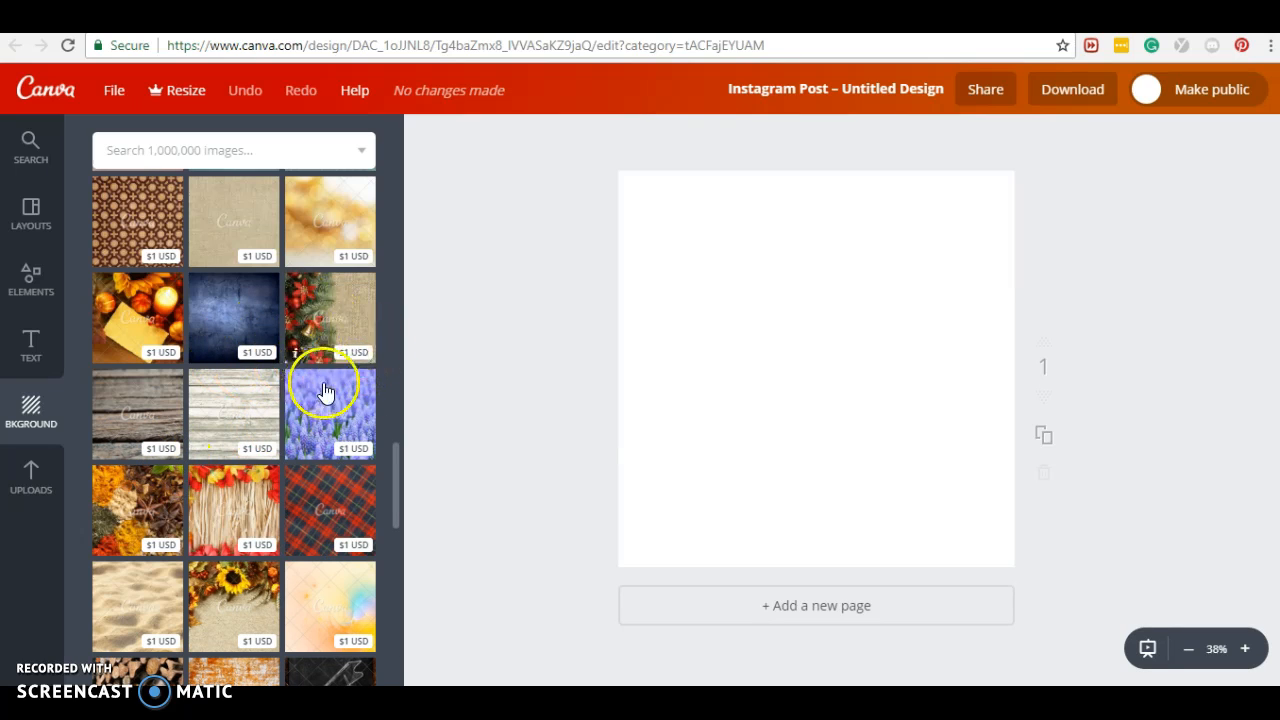
Step: Look through the previously uploaded images in the uploads collection
left_click(31, 480)
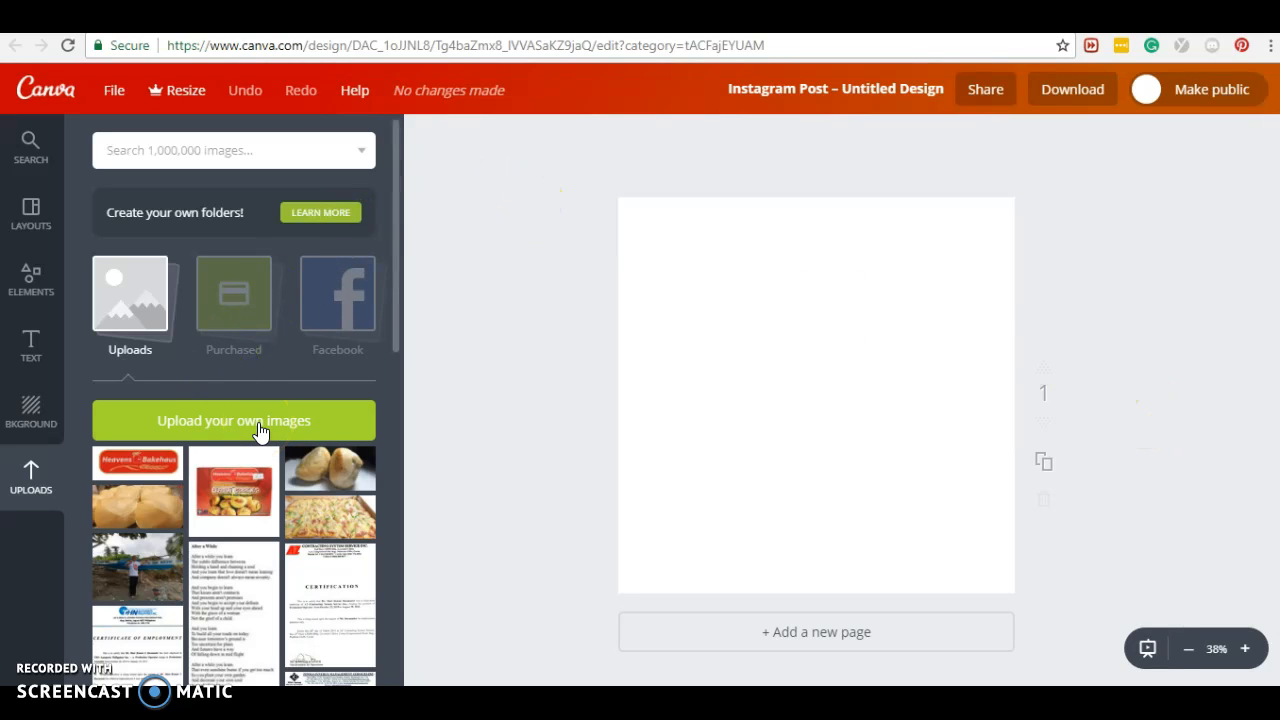
left_click(250, 510)
scroll(250, 510, "down", 4)
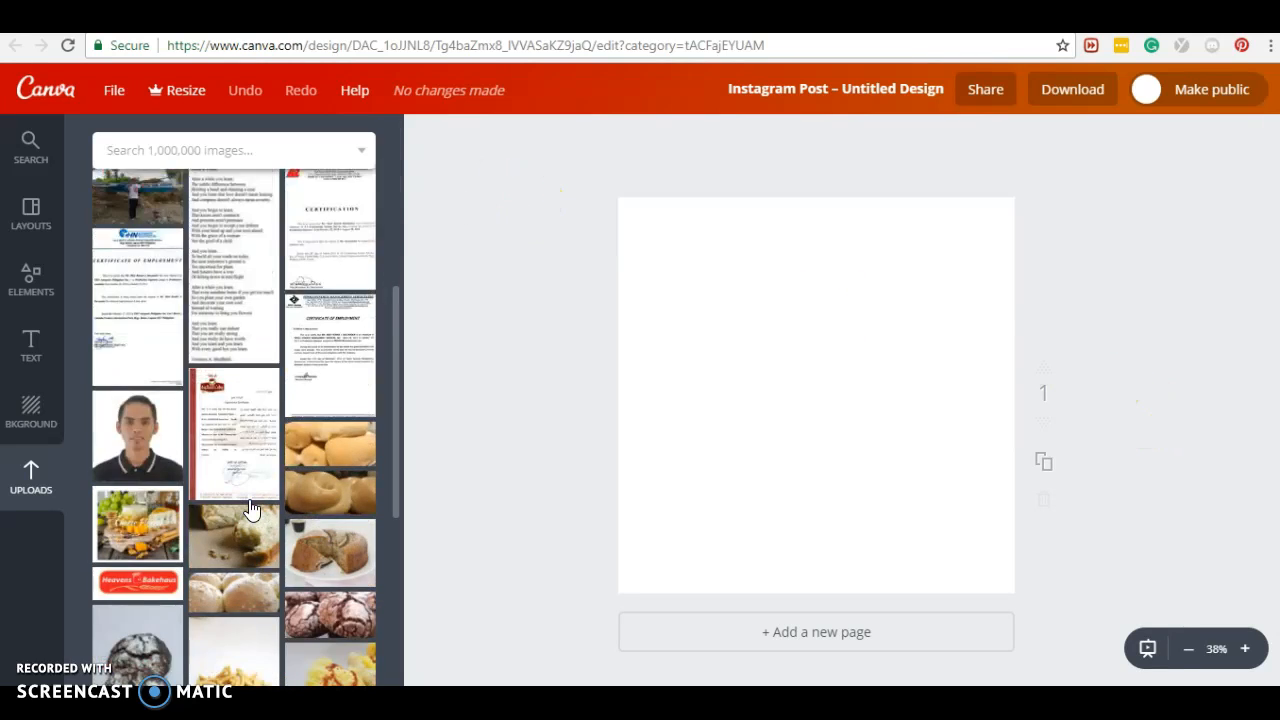
scroll(250, 510, "down", 4)
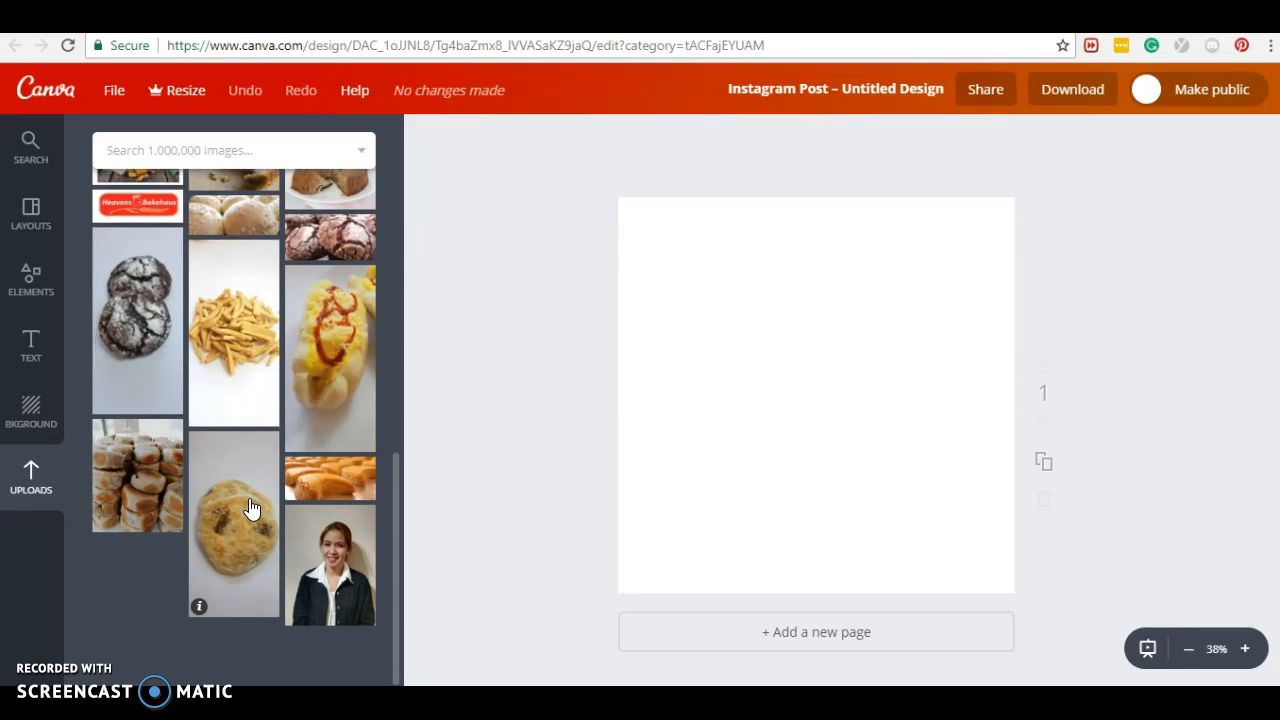
scroll(238, 368, "up", 8)
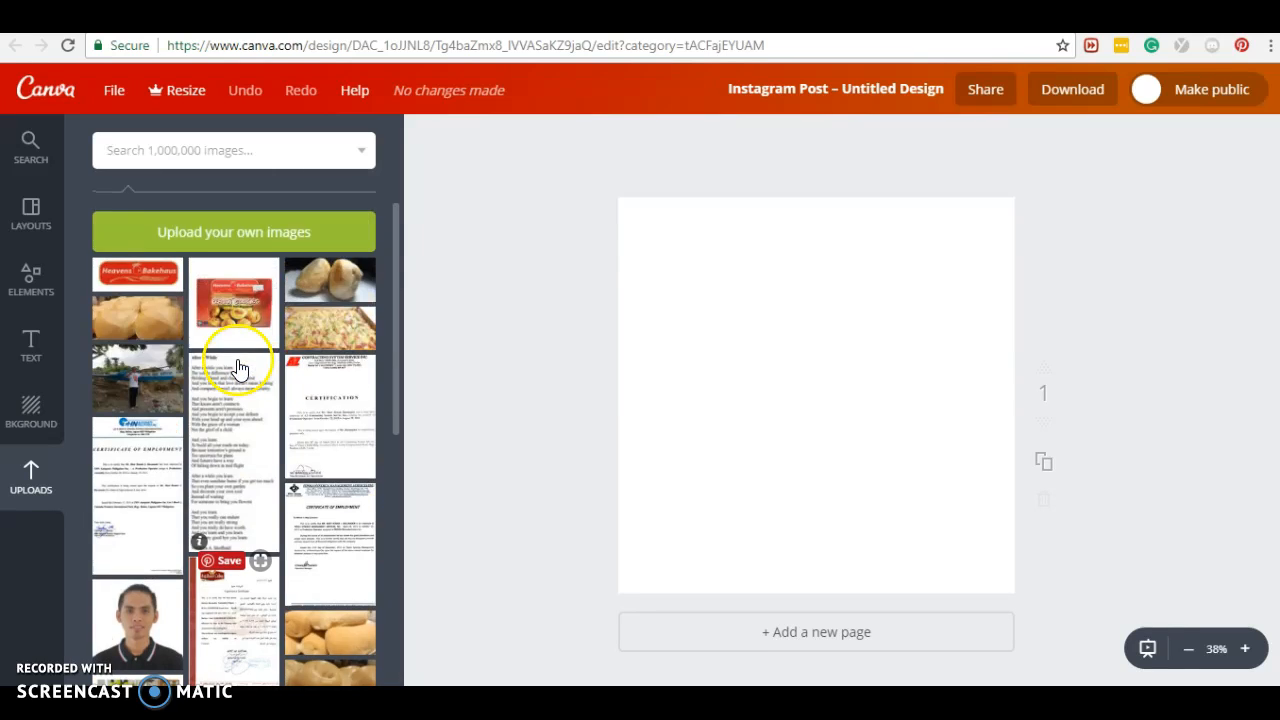
left_click(124, 489)
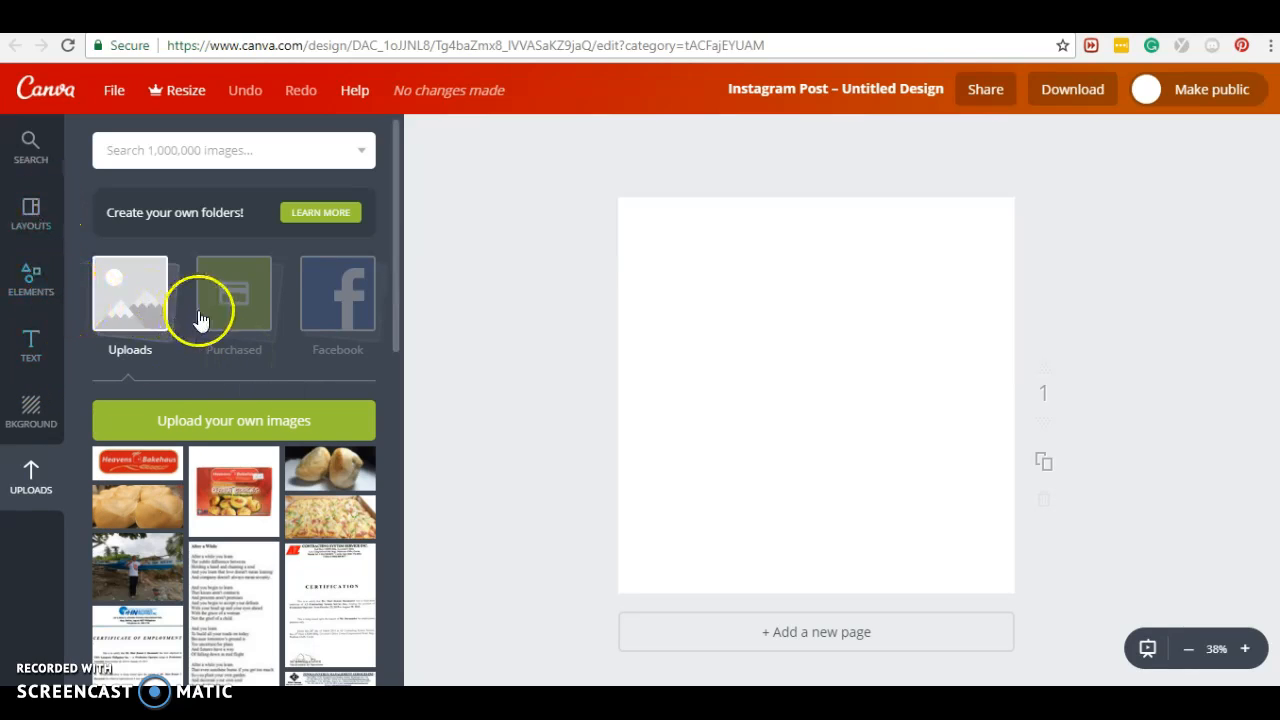
Step: Look through the Valentine-themed designs among the Canva layouts again
left_click(35, 300)
left_click(31, 228)
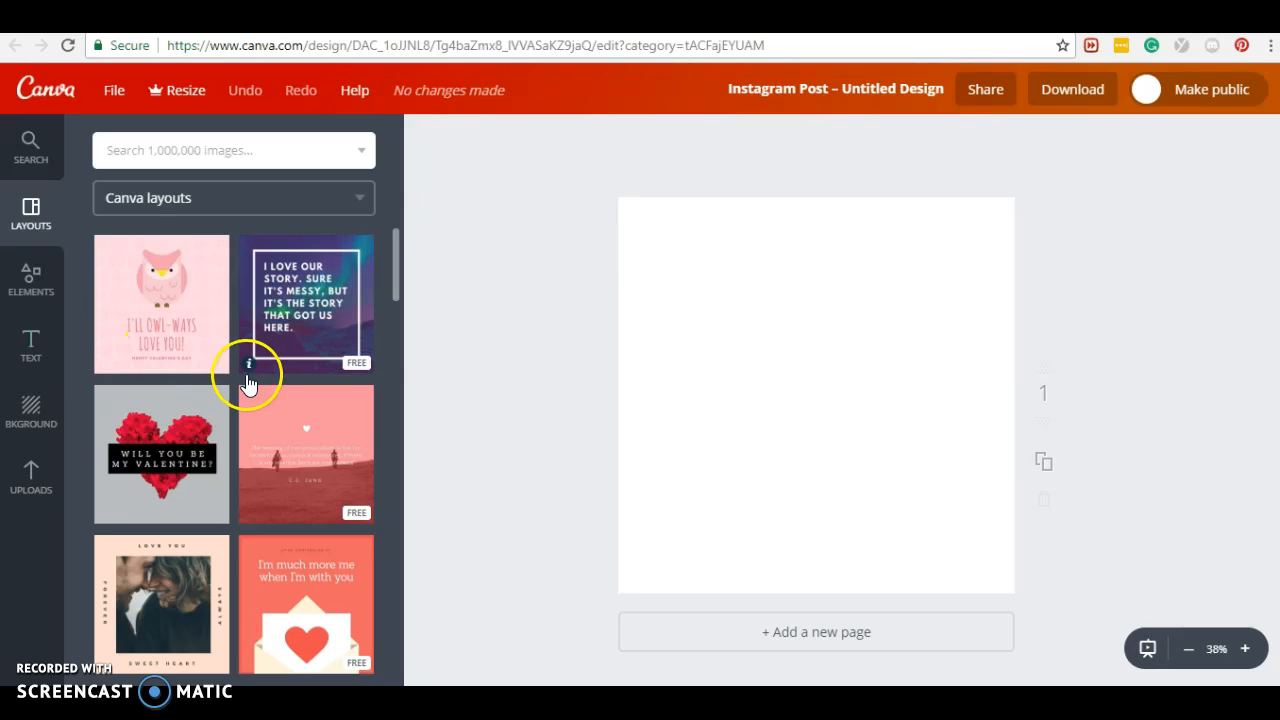
scroll(110, 436, "down", 1)
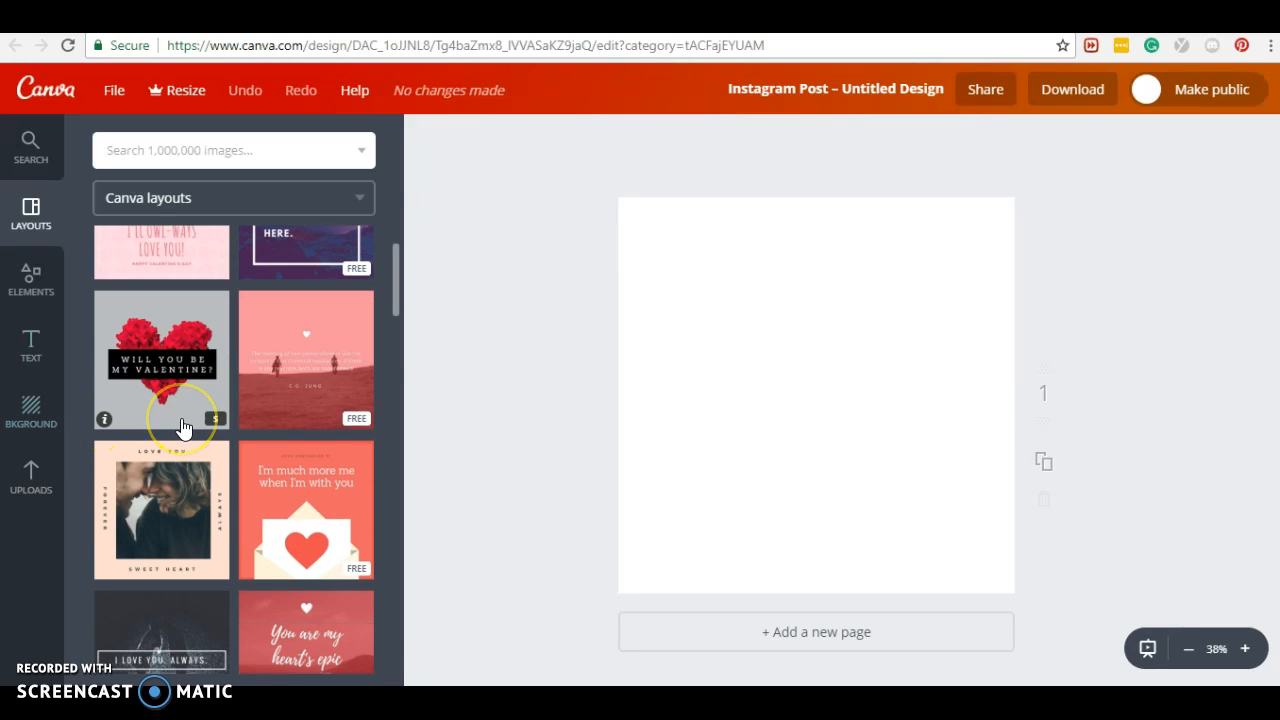
scroll(182, 426, "down", 2)
Step: Browse the paid background images to the end of the collection and return to the free plain backgrounds
left_click(28, 412)
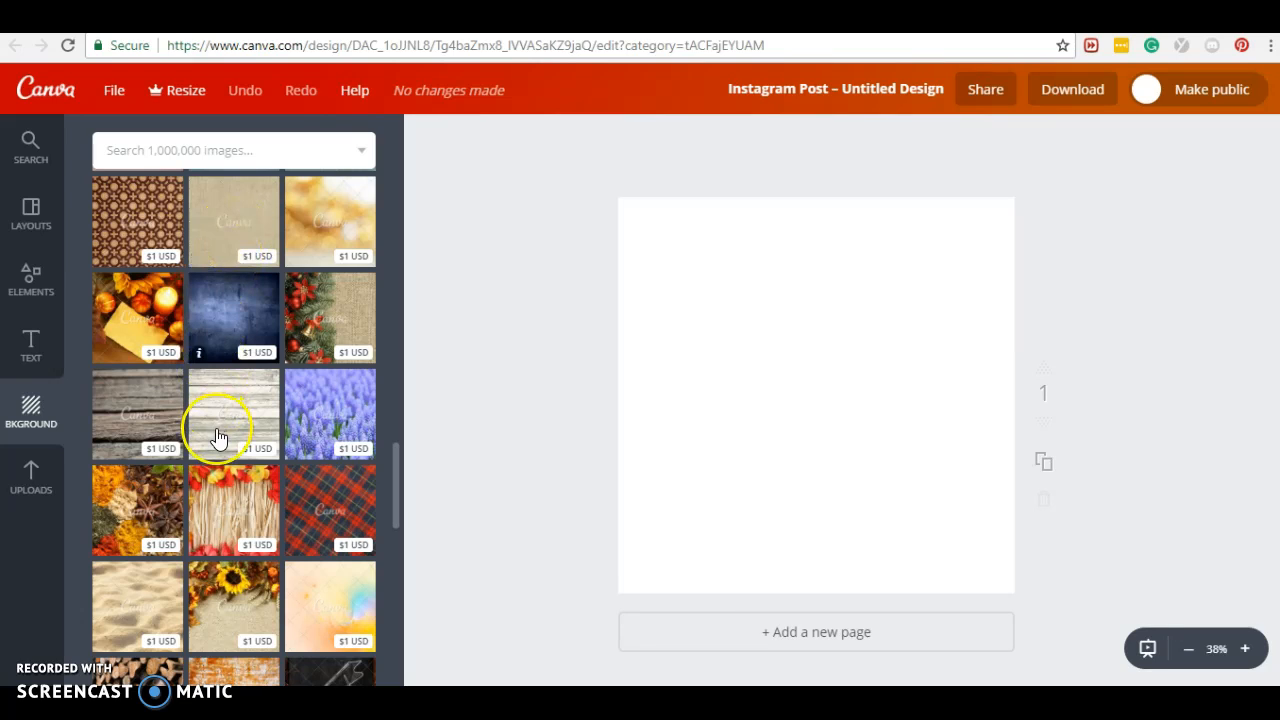
scroll(218, 437, "down", 1)
scroll(218, 437, "down", 4)
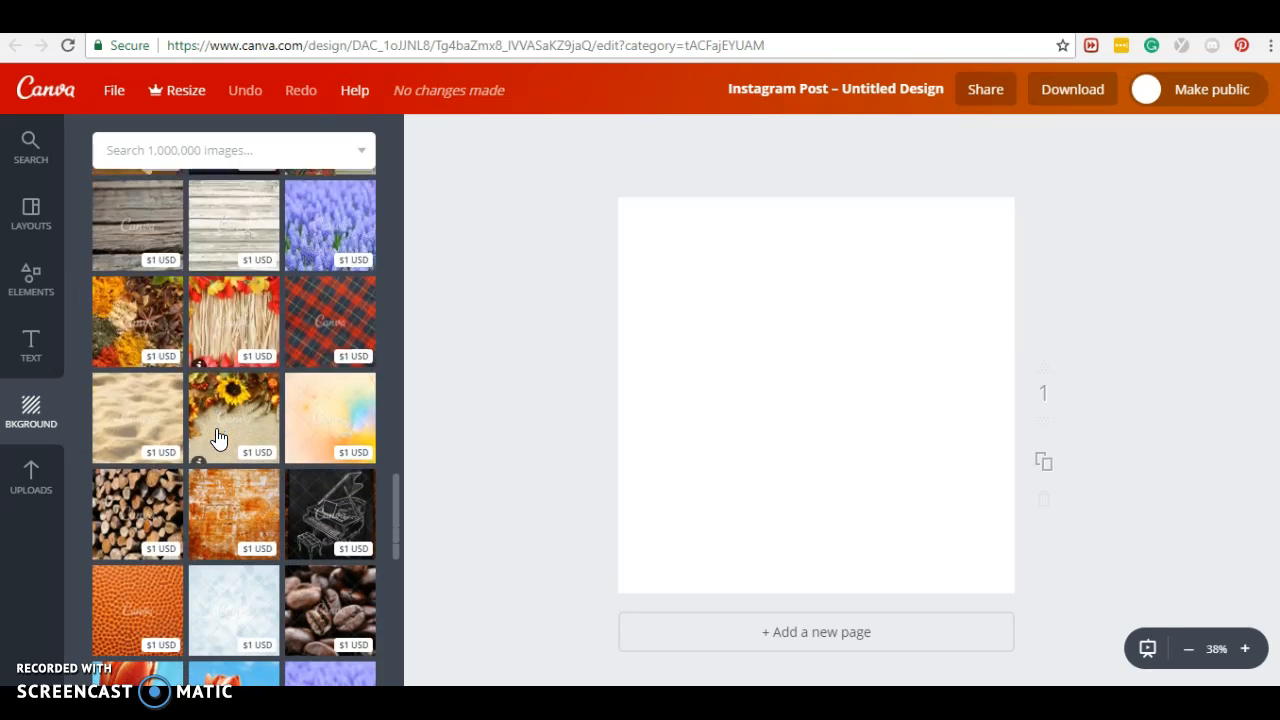
scroll(218, 437, "down", 2)
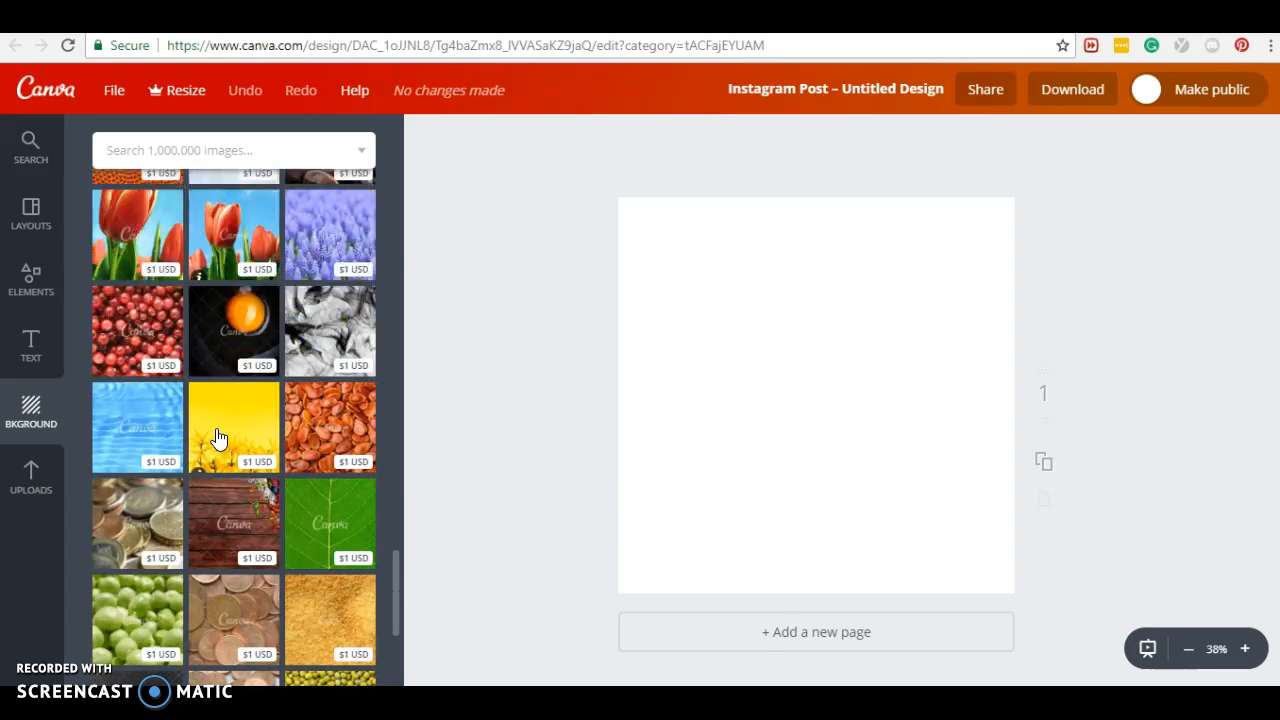
scroll(218, 437, "down", 1)
scroll(218, 437, "down", 1)
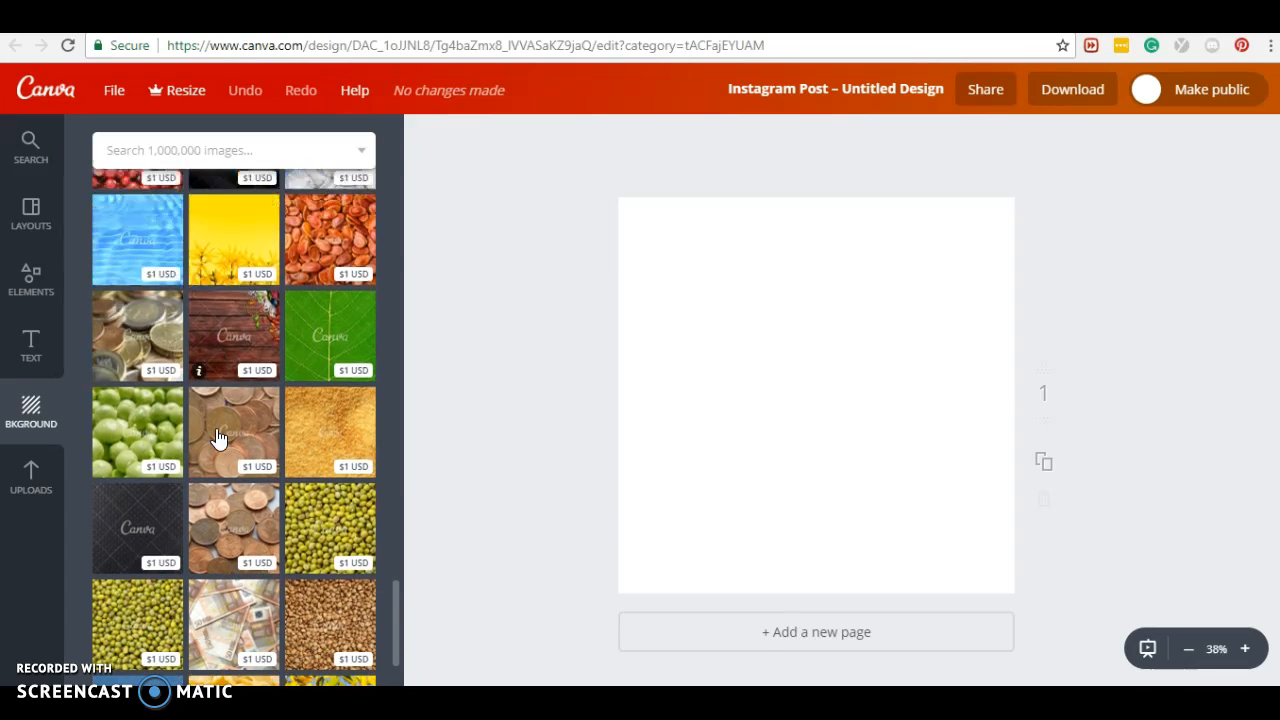
scroll(218, 437, "down", 3)
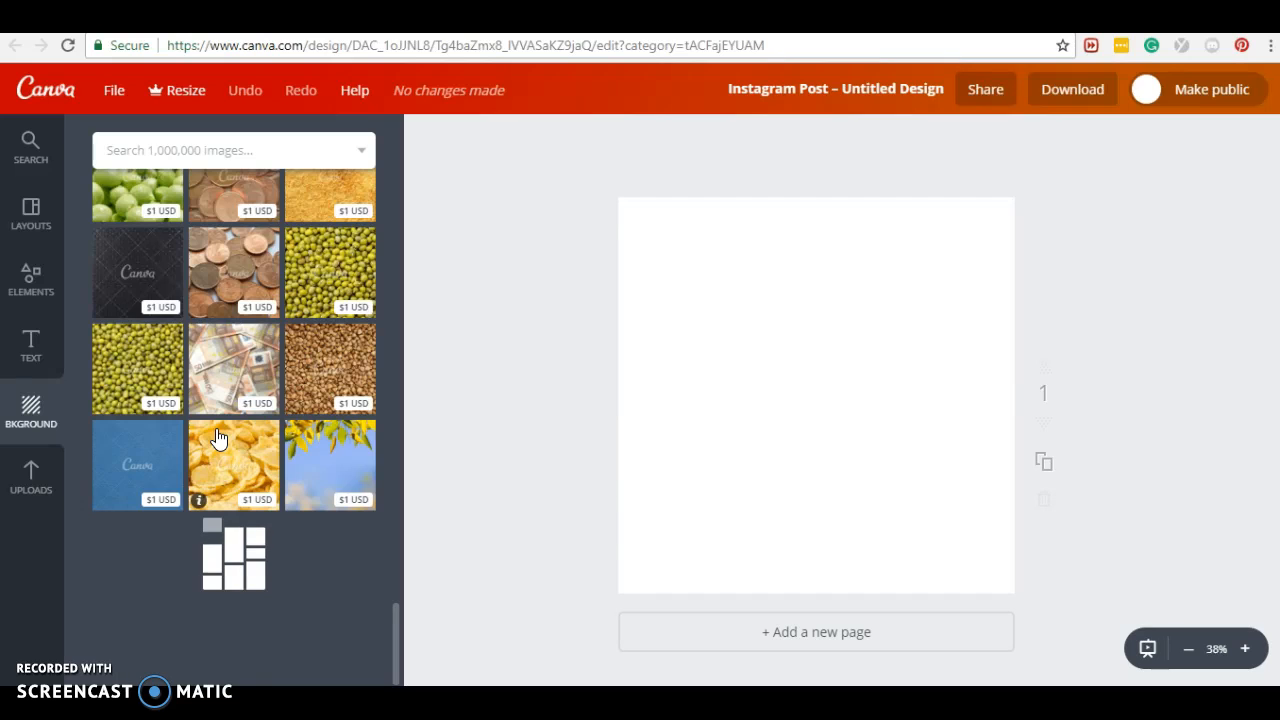
scroll(218, 437, "up", 4)
scroll(163, 451, "up", 2)
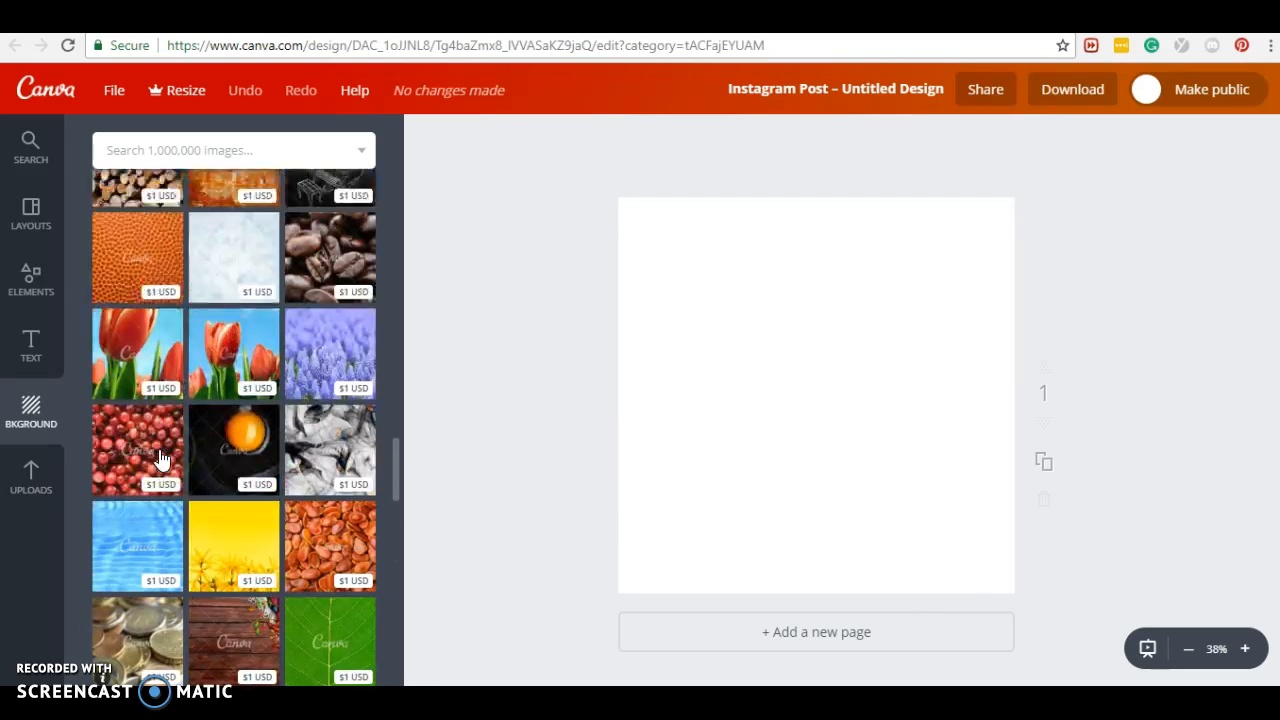
scroll(114, 443, "up", 1)
scroll(194, 414, "up", 4)
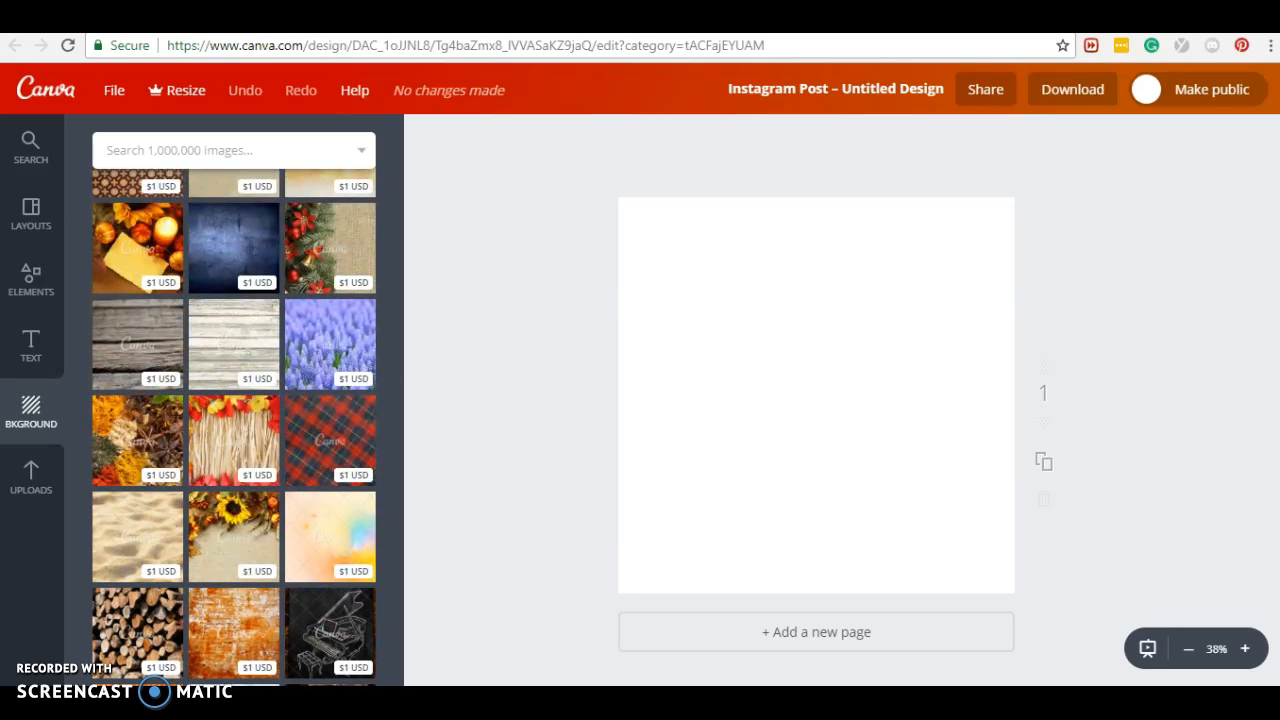
scroll(294, 409, "up", 6)
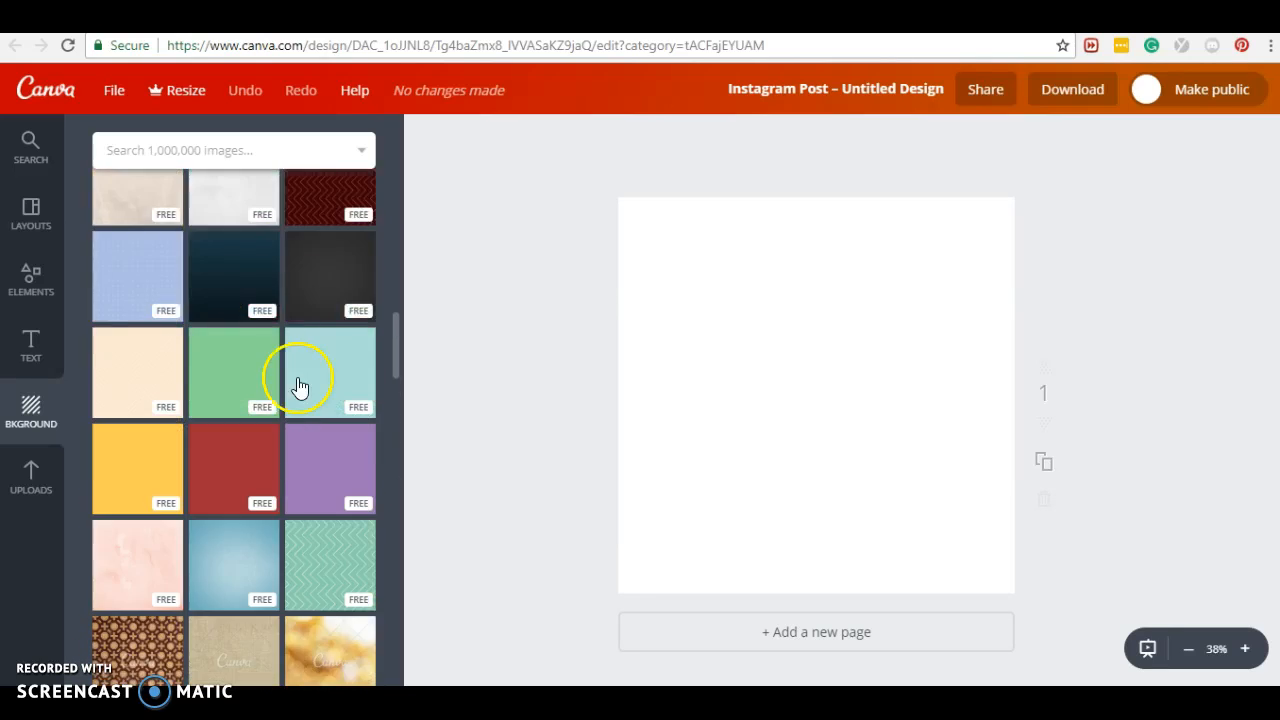
Step: Search the image library for "graduation" and look through the matching photos and illustrations
left_click(268, 150)
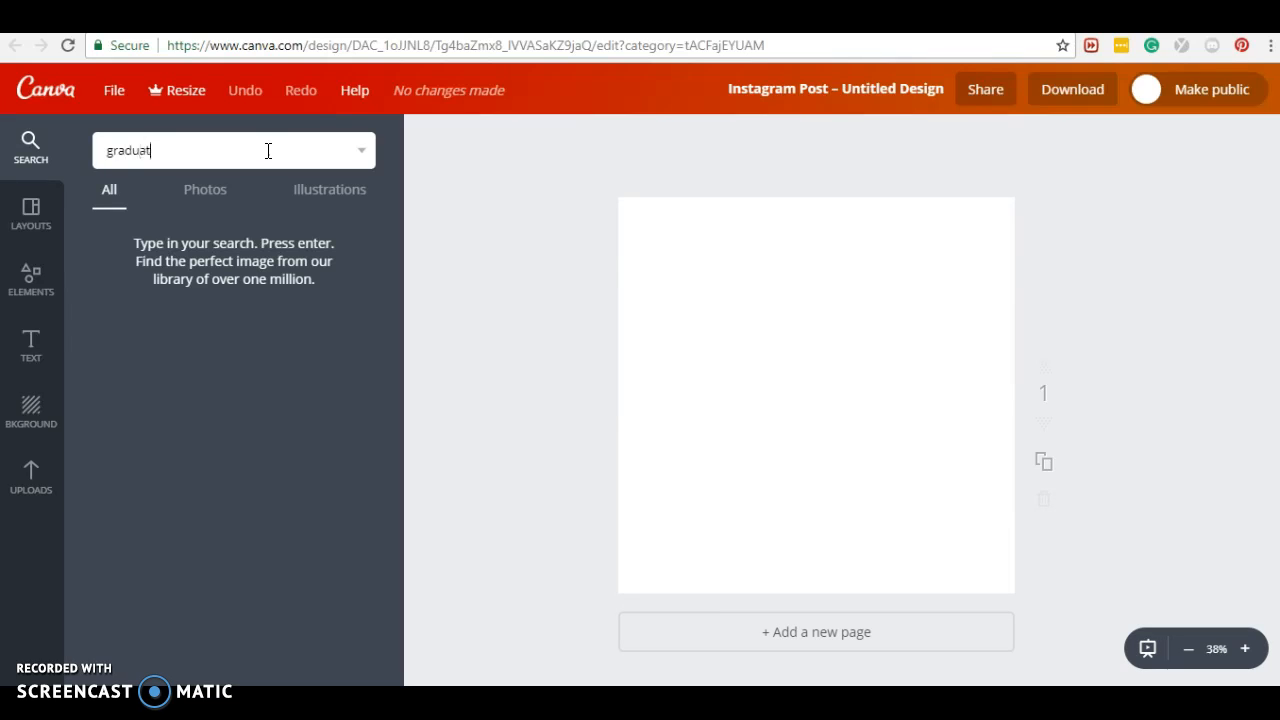
key("Return")
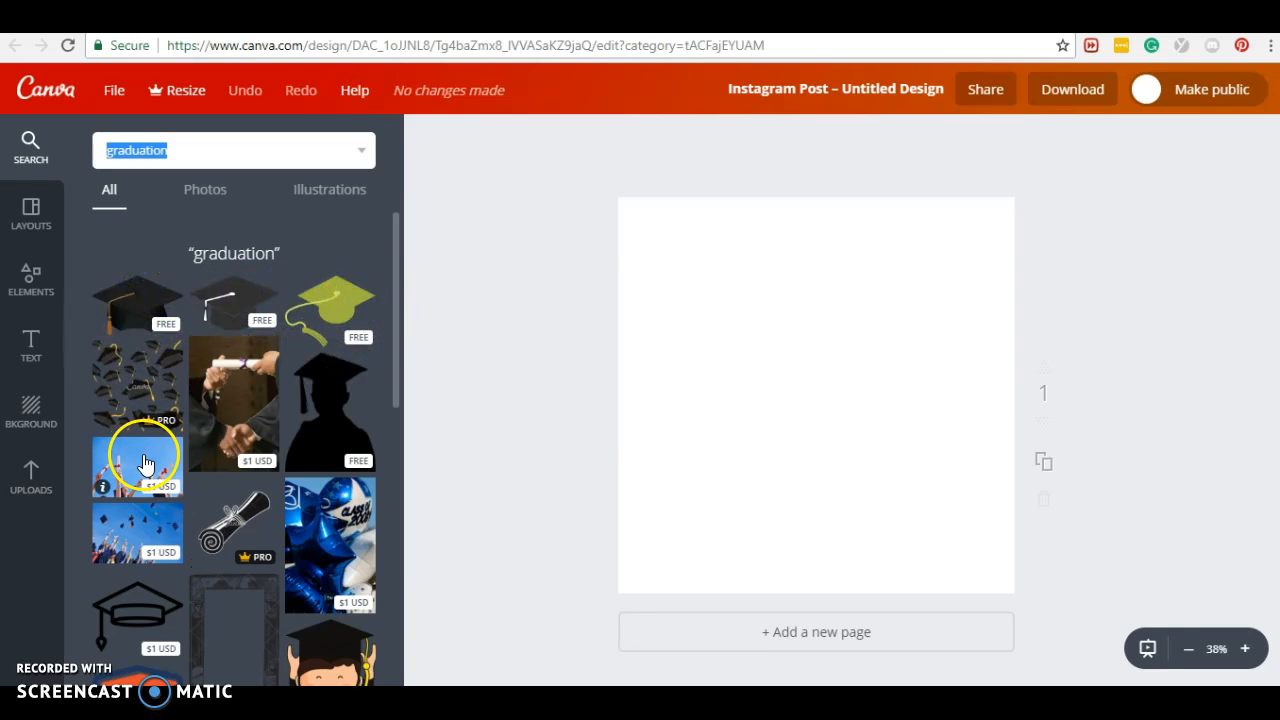
scroll(142, 455, "down", 1)
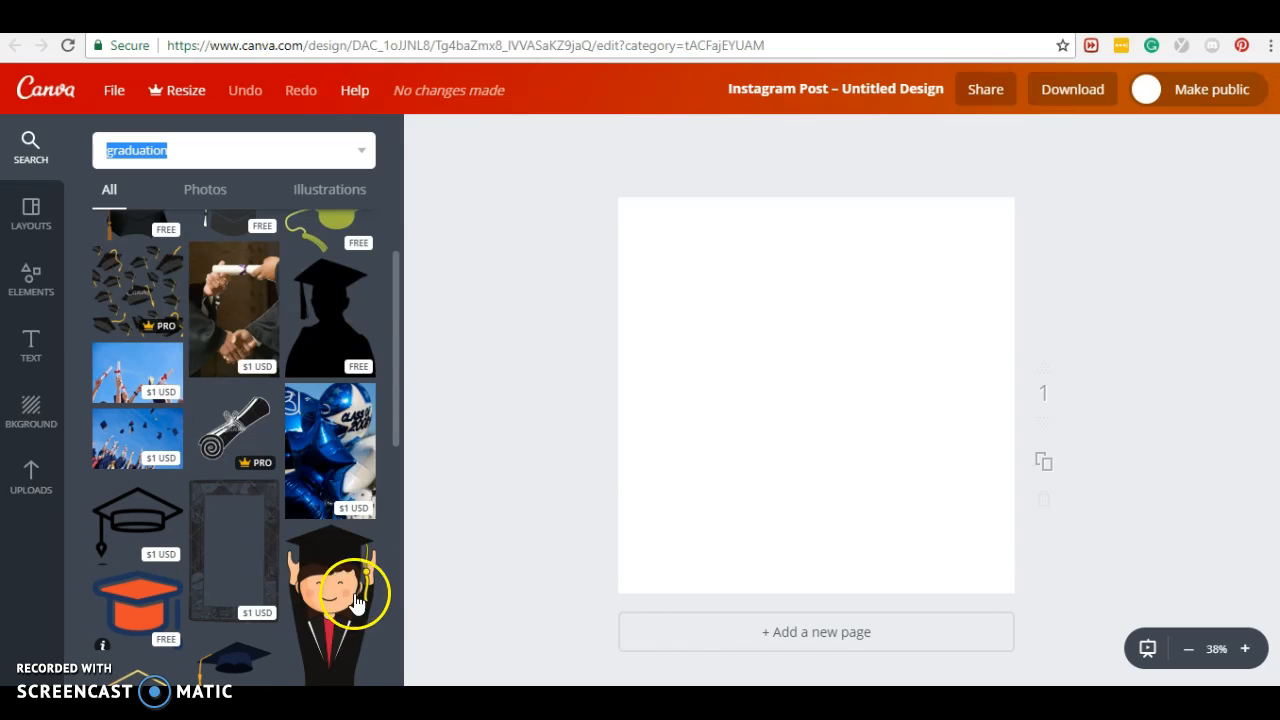
scroll(281, 472, "down", 1)
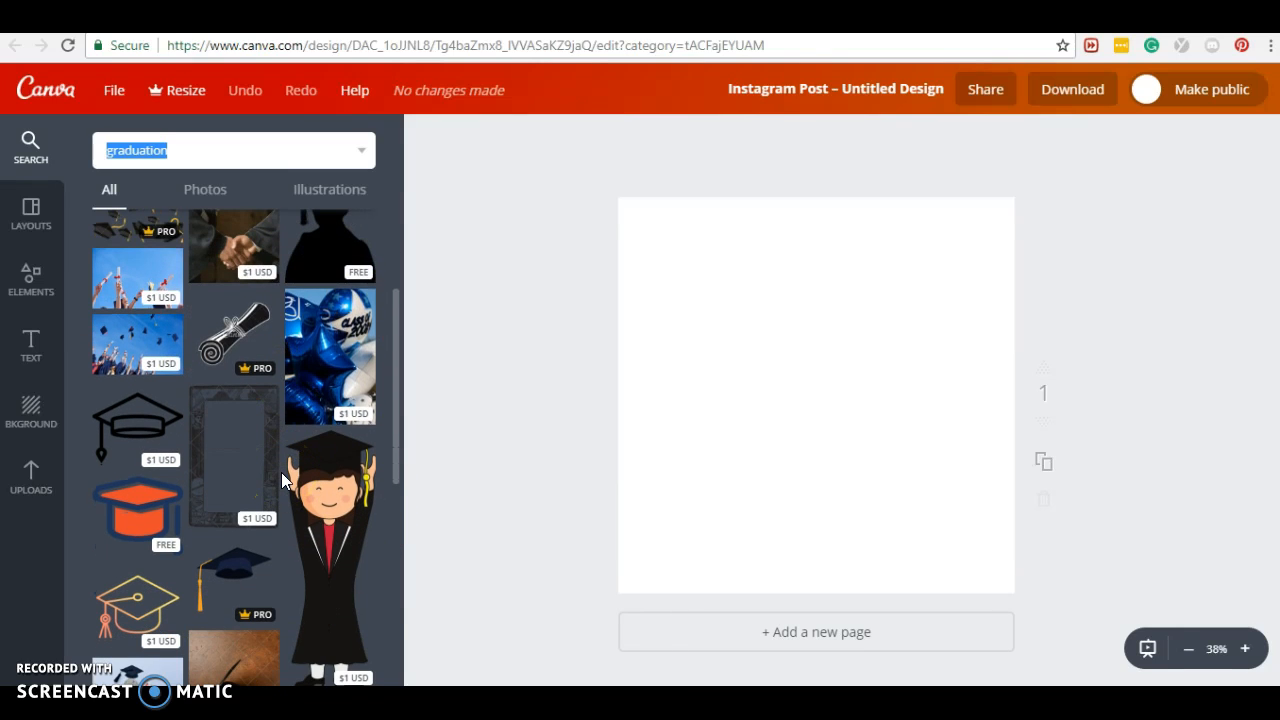
scroll(281, 472, "down", 1)
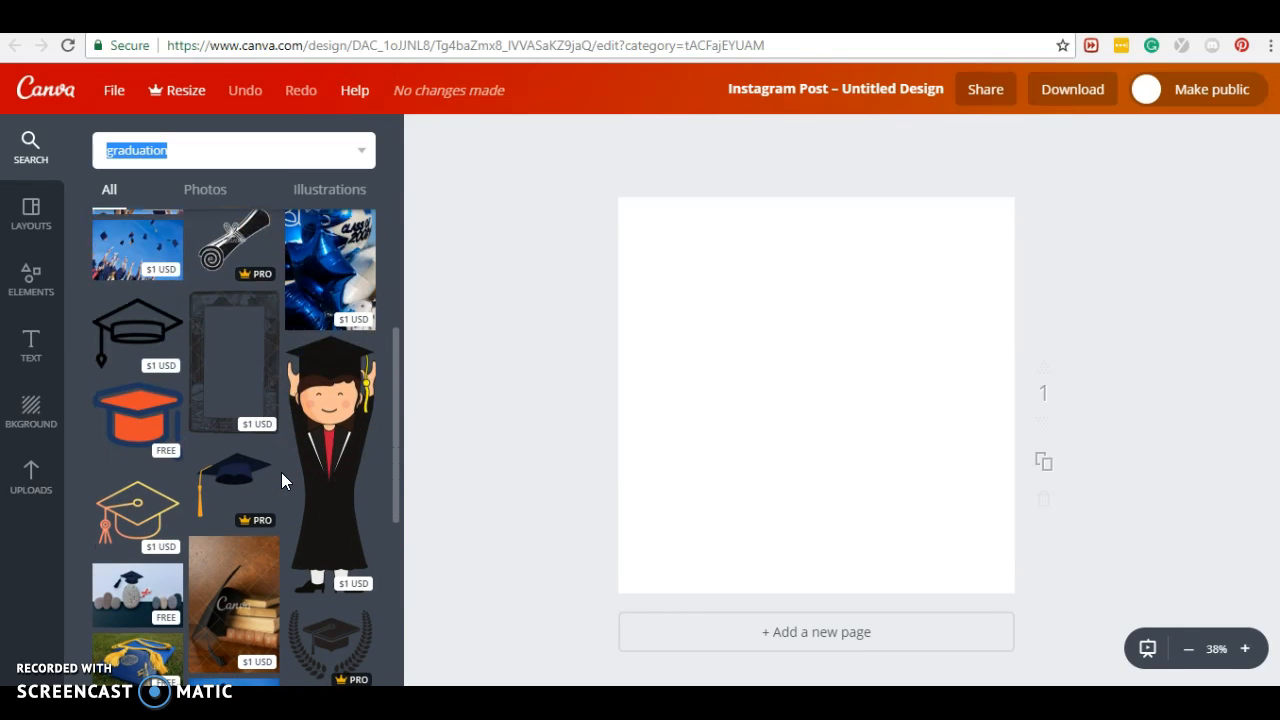
scroll(281, 472, "down", 1)
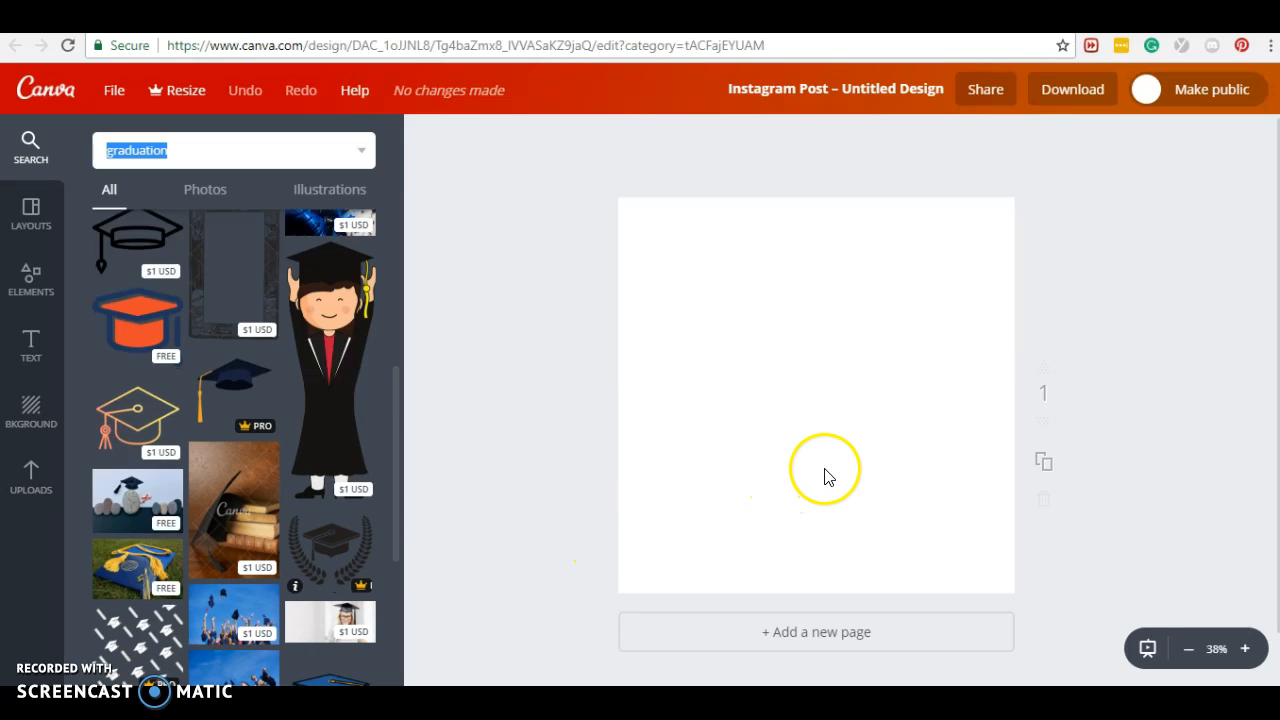
scroll(838, 477, "down", 1)
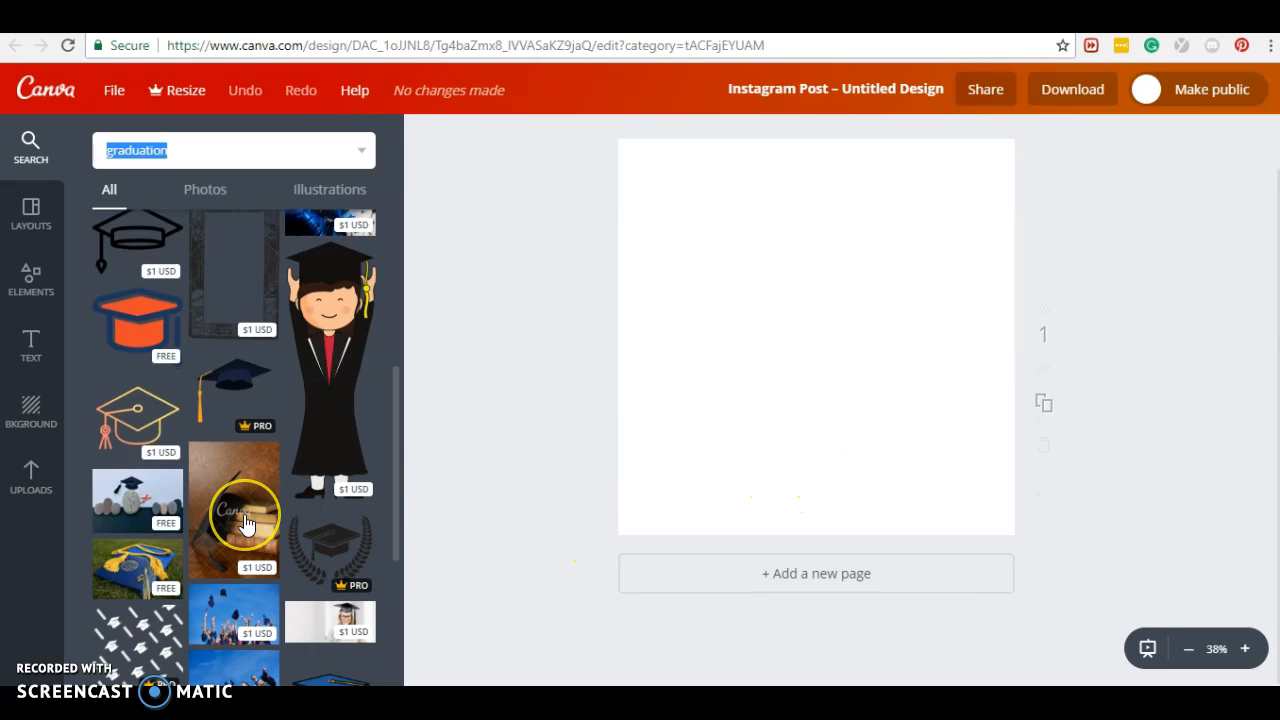
scroll(129, 537, "down", 3)
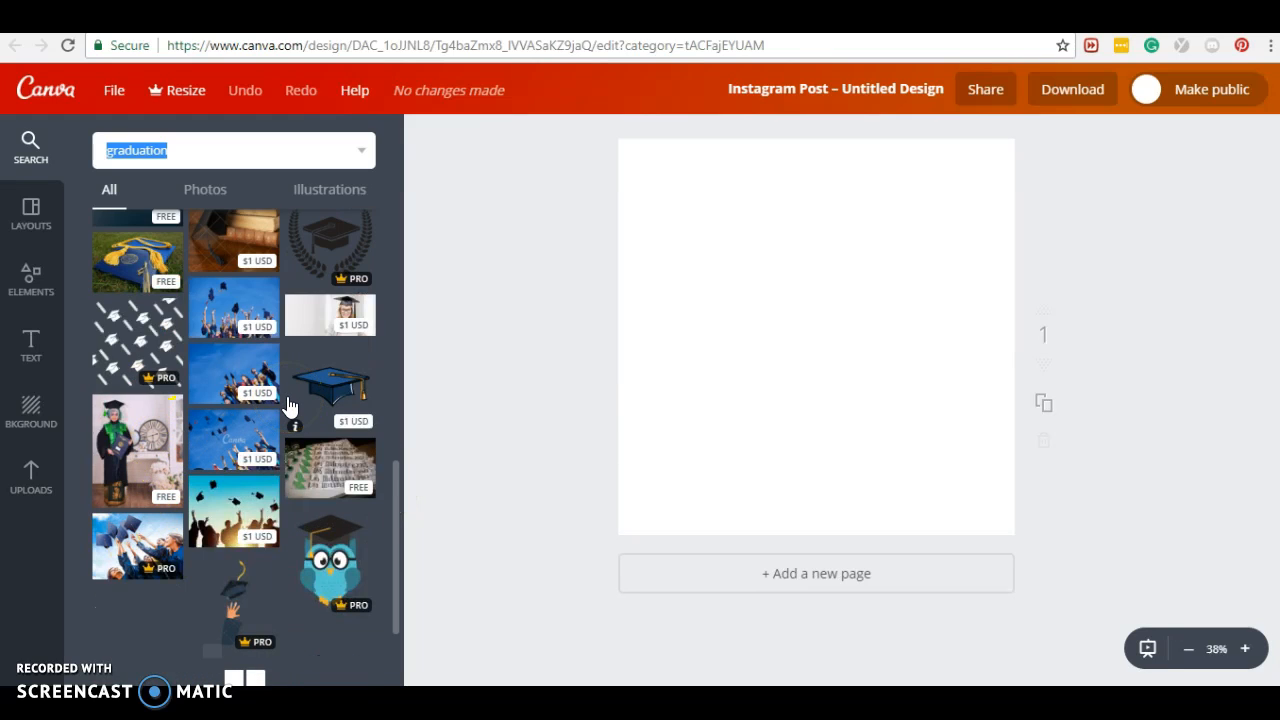
Step: Compare the free, Pro and $1 USD graduation images to find a suitable free photo
scroll(288, 405, "up", 4)
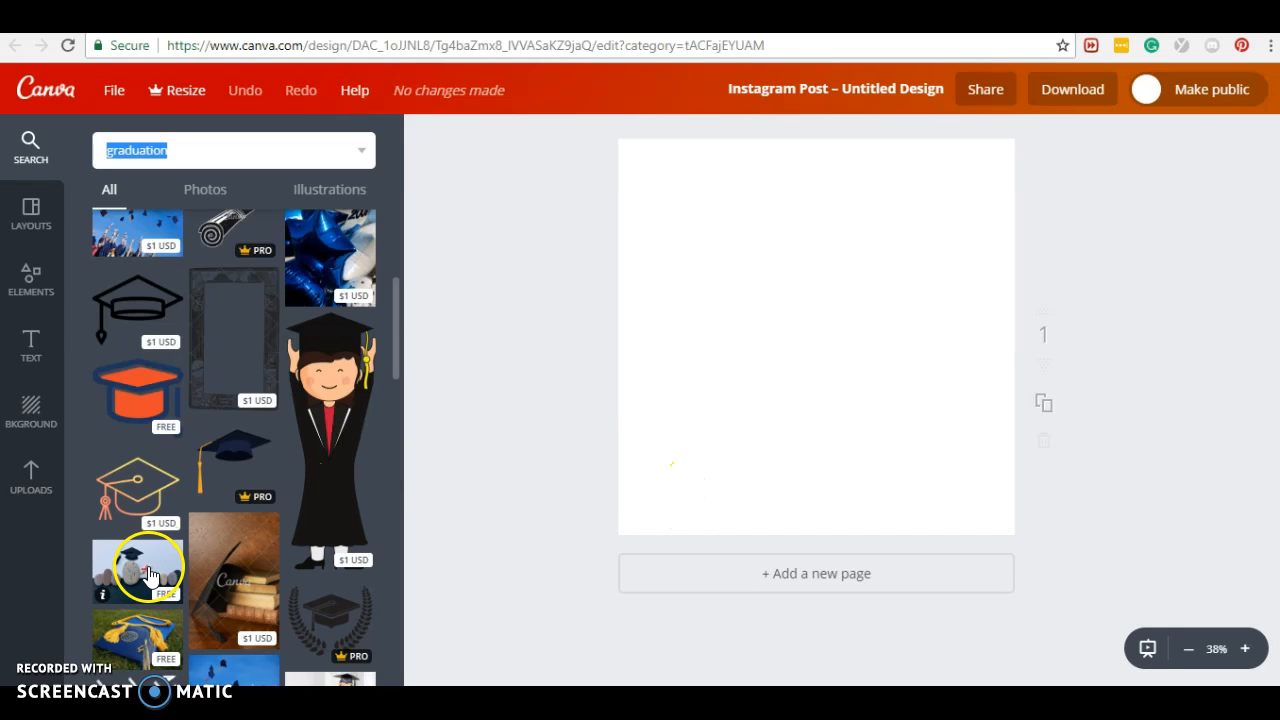
scroll(150, 560, "down", 2)
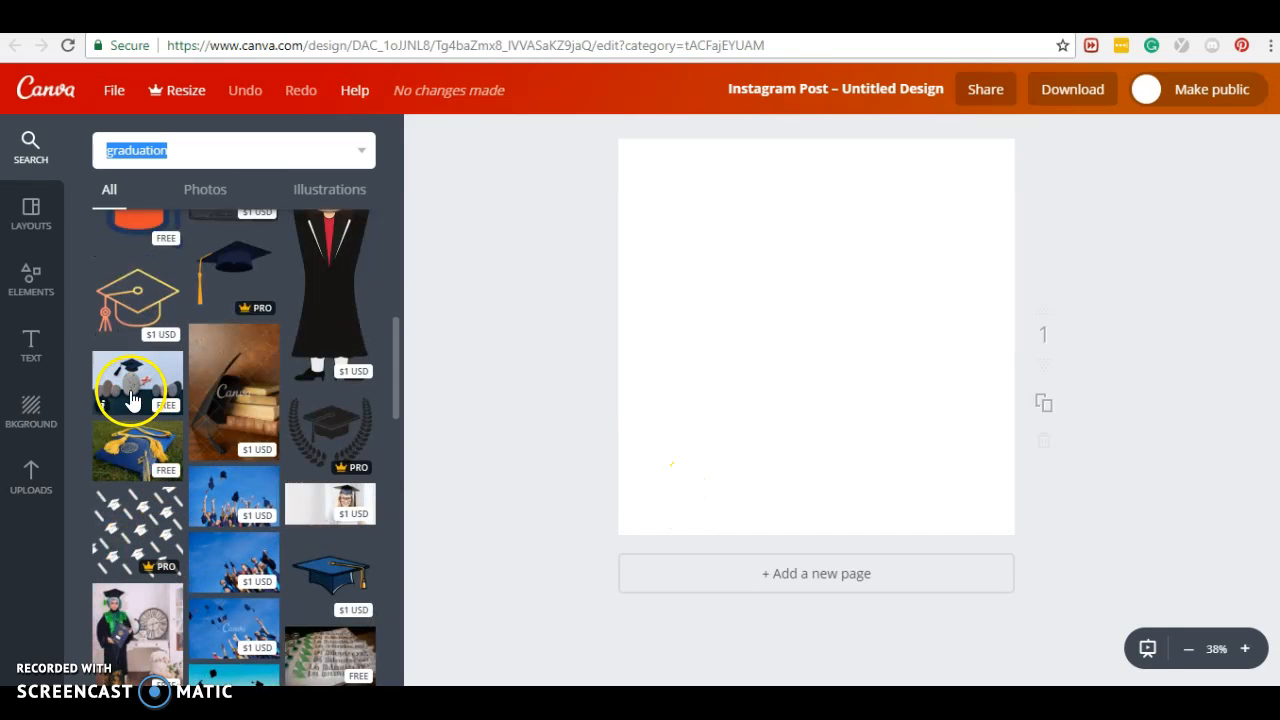
mouse_move(115, 466)
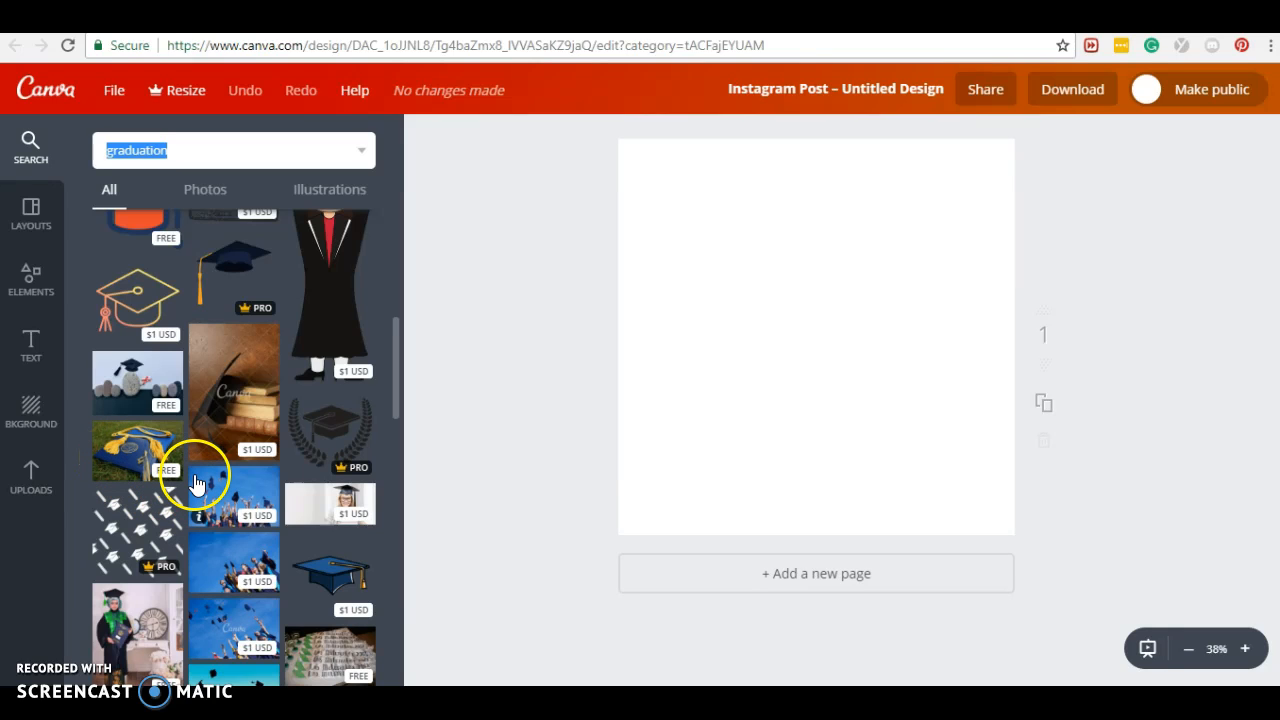
scroll(193, 465, "up", 1)
mouse_move(193, 370)
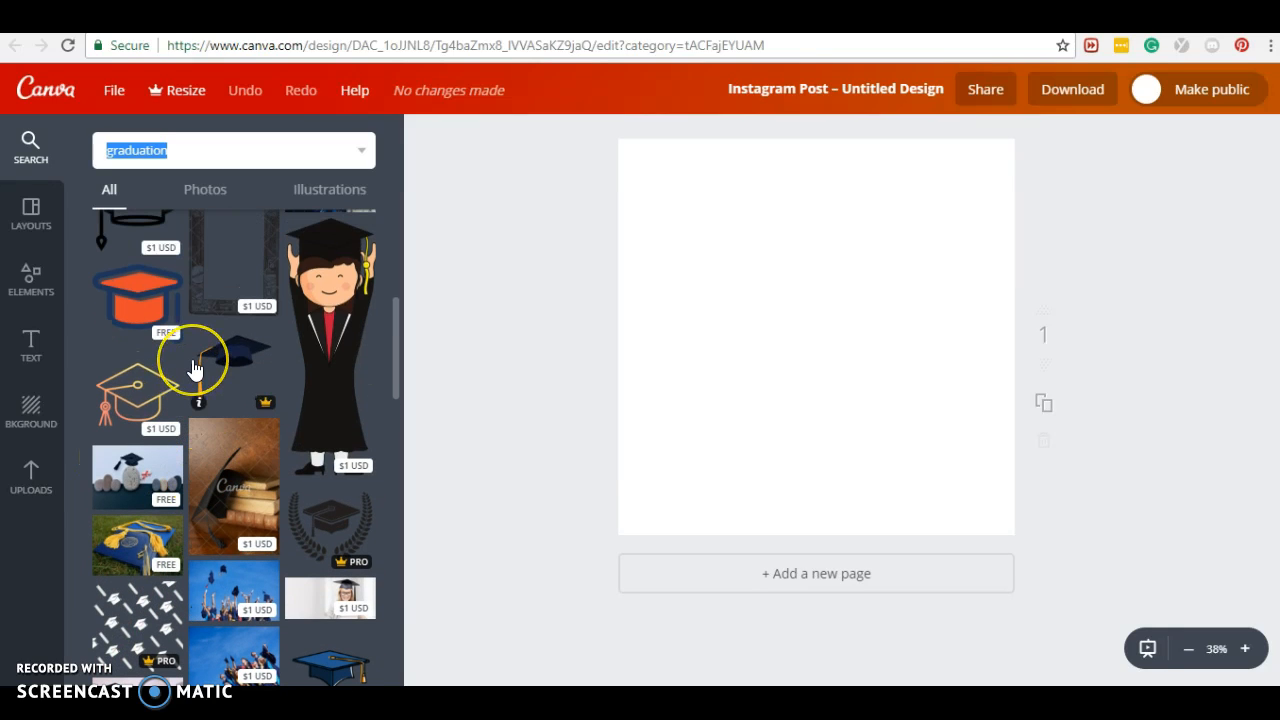
scroll(195, 369, "up", 1)
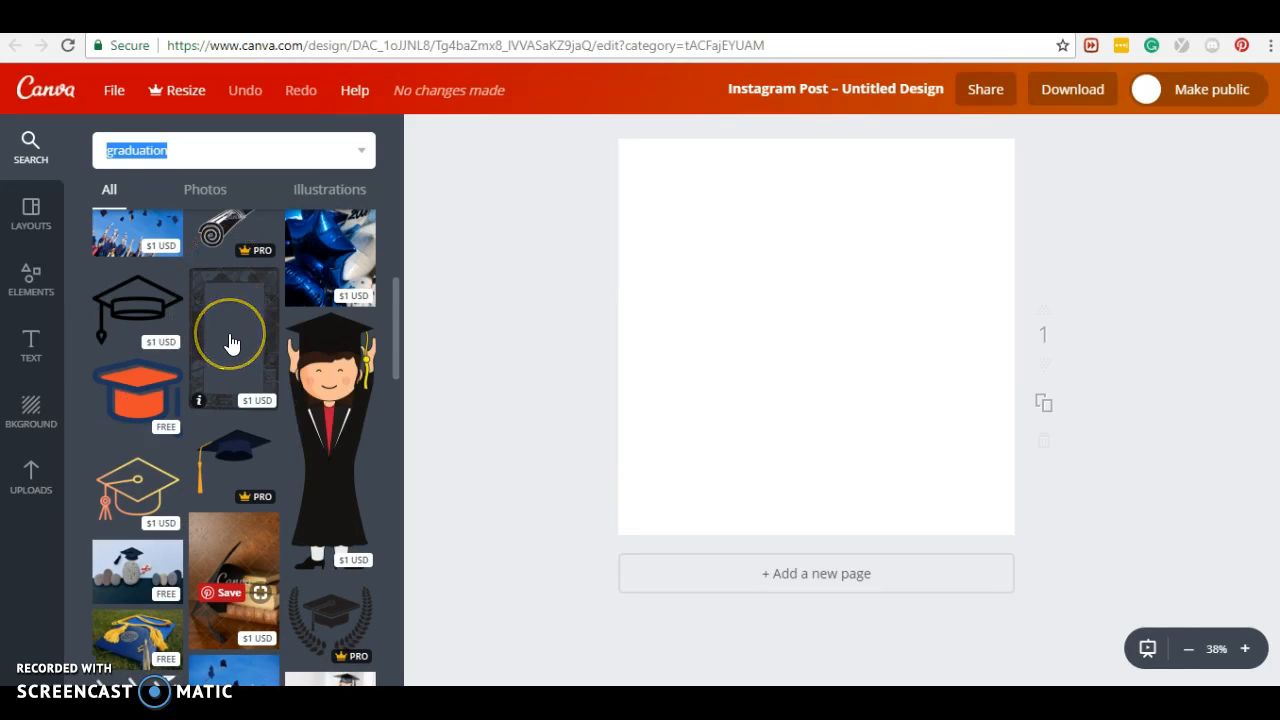
scroll(229, 338, "up", 2)
scroll(229, 343, "up", 1)
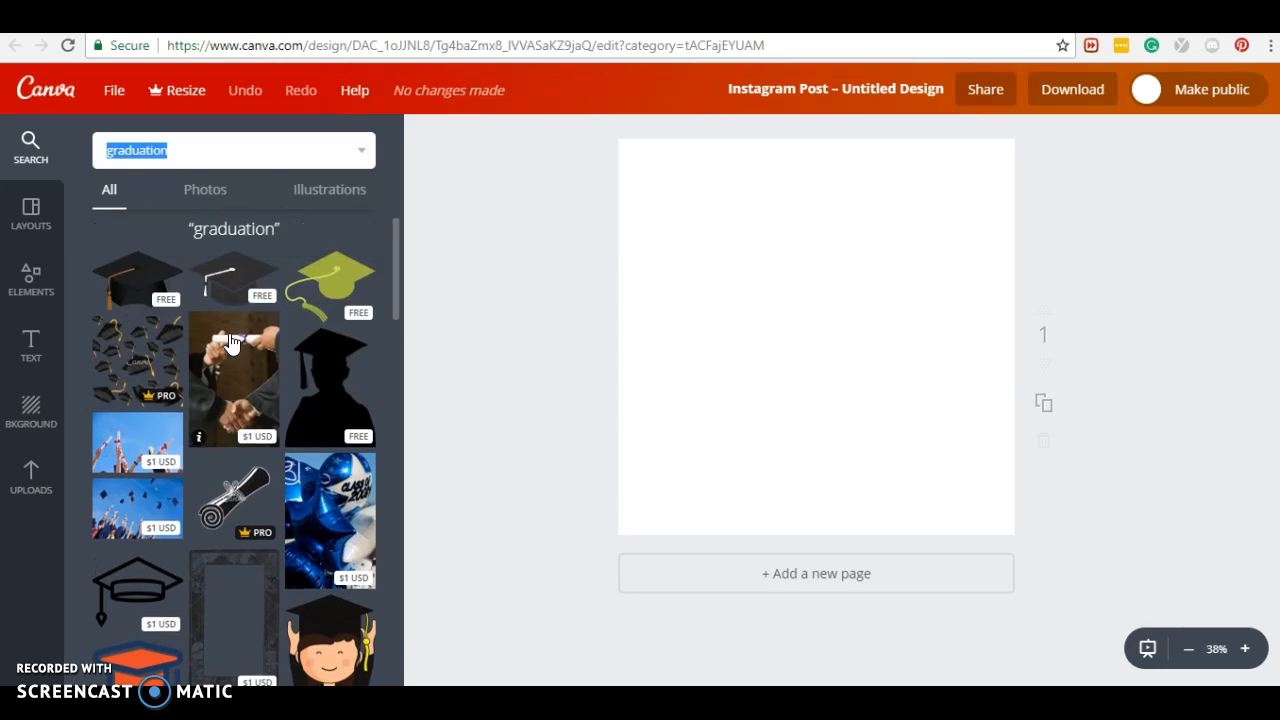
scroll(229, 343, "down", 1)
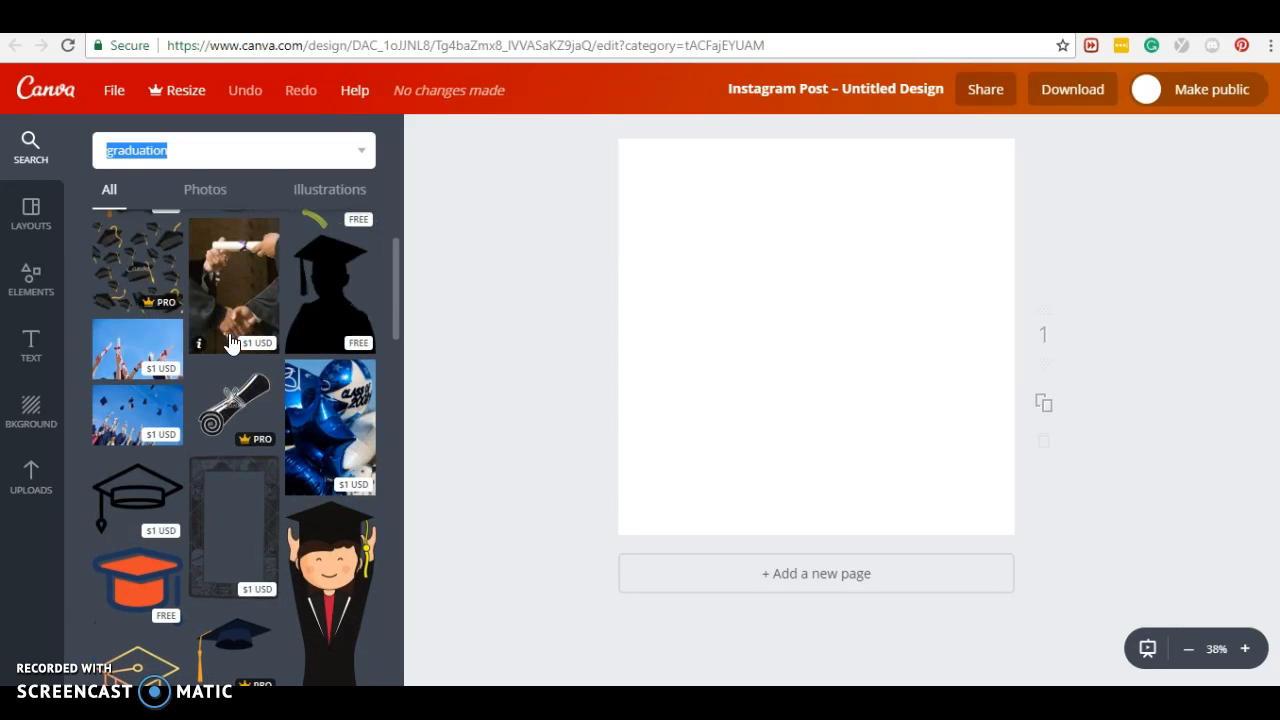
scroll(286, 365, "up", 1)
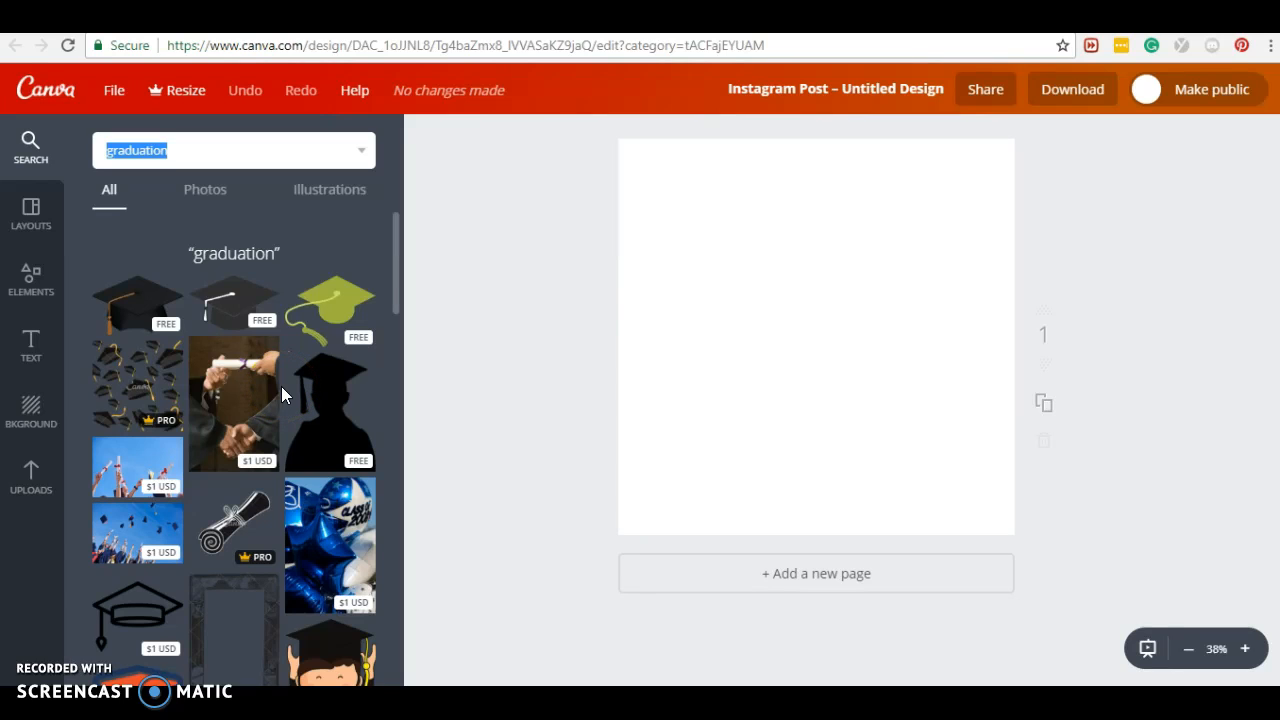
scroll(180, 514, "down", 2)
scroll(170, 540, "down", 1)
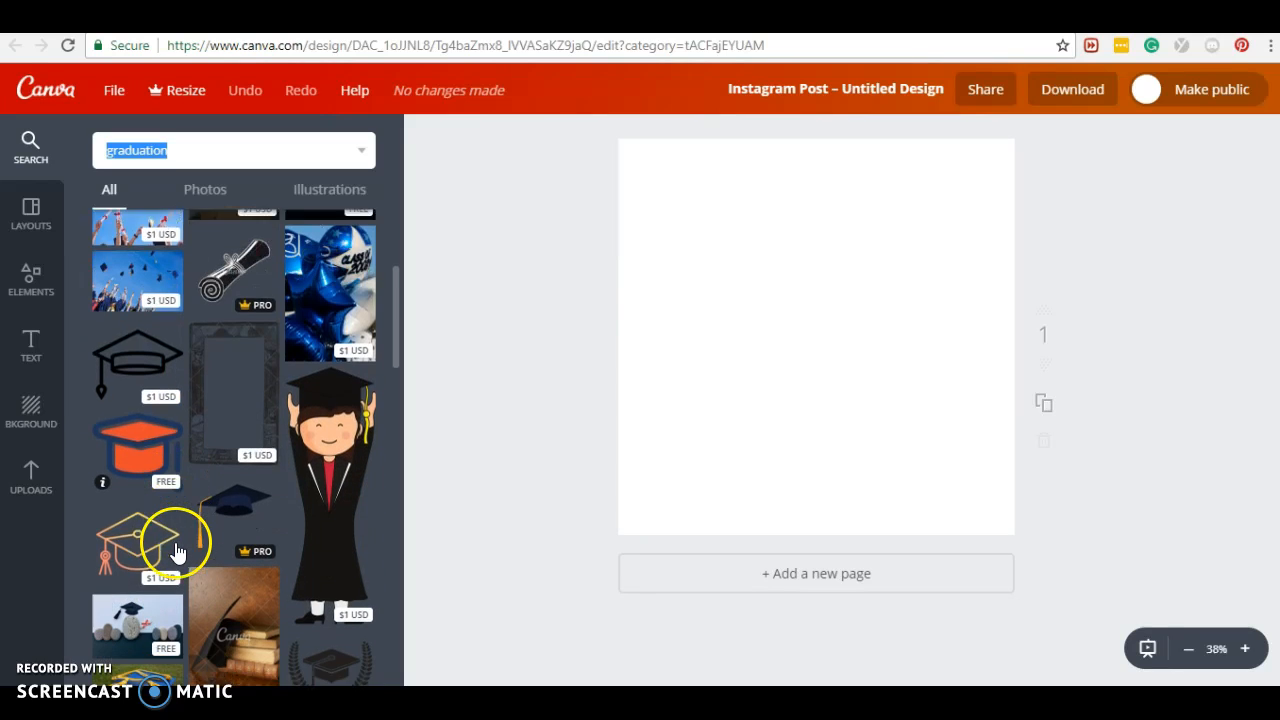
scroll(145, 560, "down", 1)
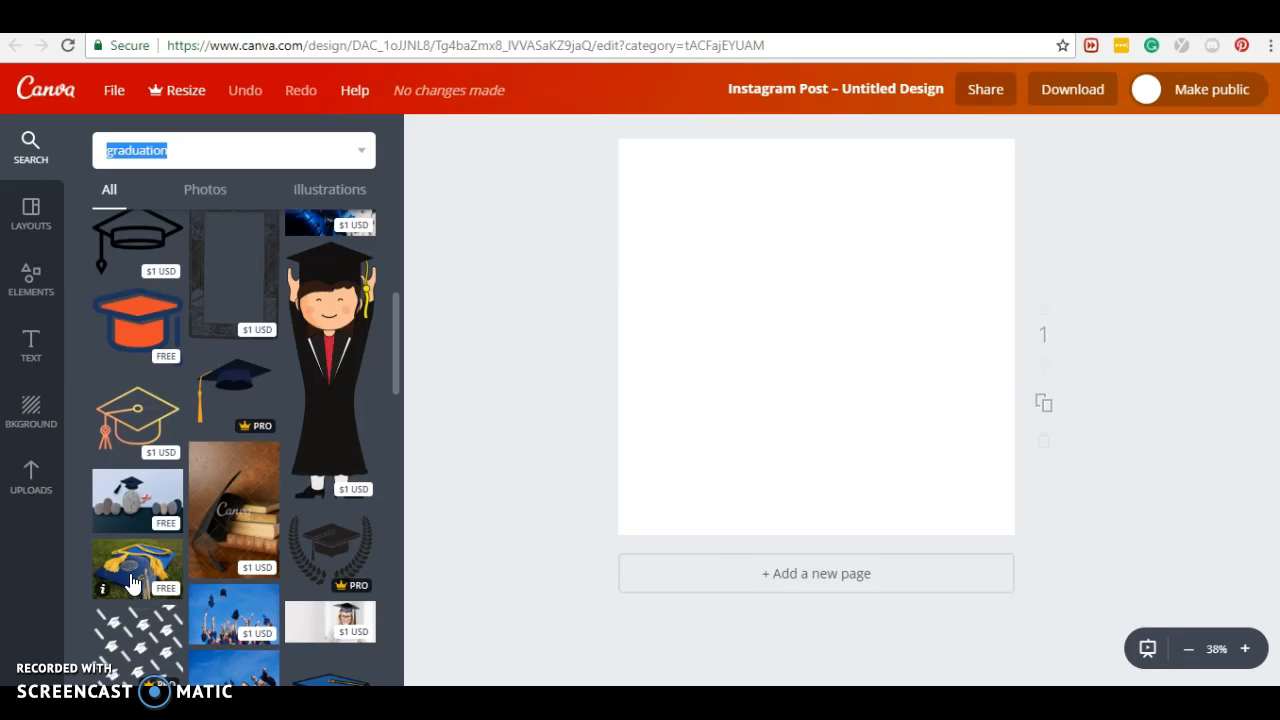
Step: Try the free blue graduation cap photo on the page, then replace it with the free photo of stones with a graduation cap
left_click(133, 582)
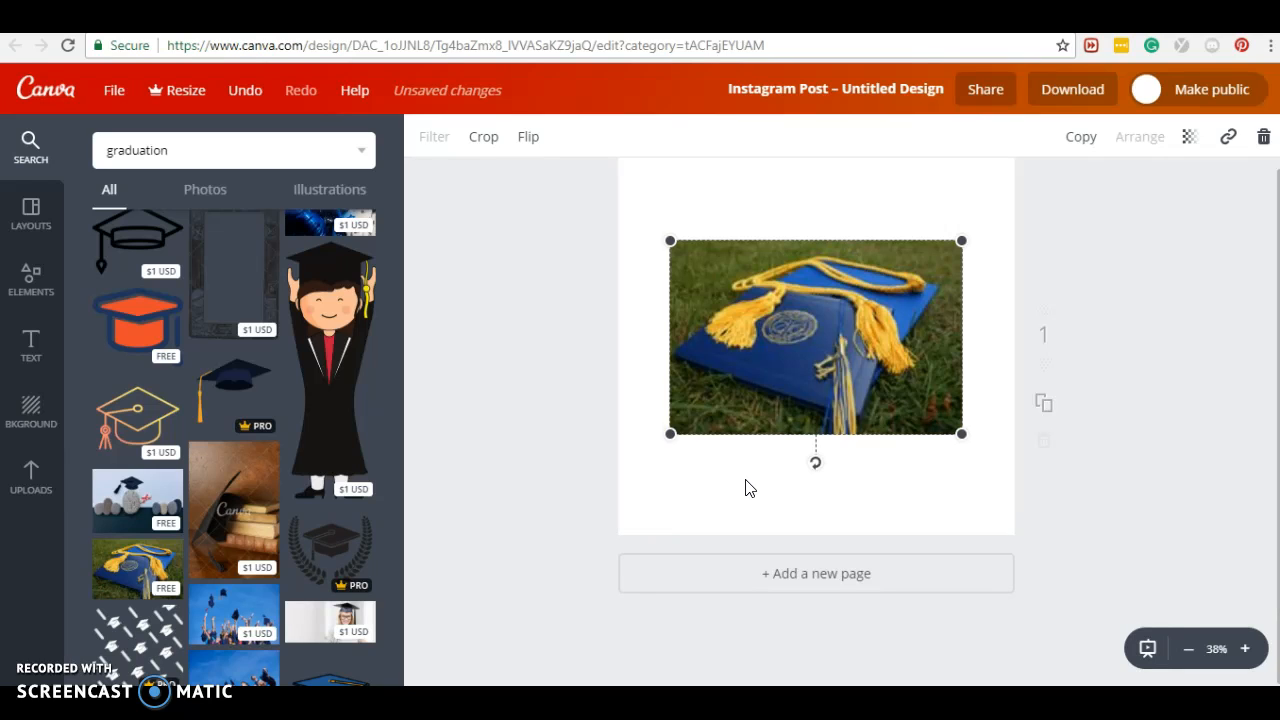
left_click(1264, 138)
left_click(136, 497)
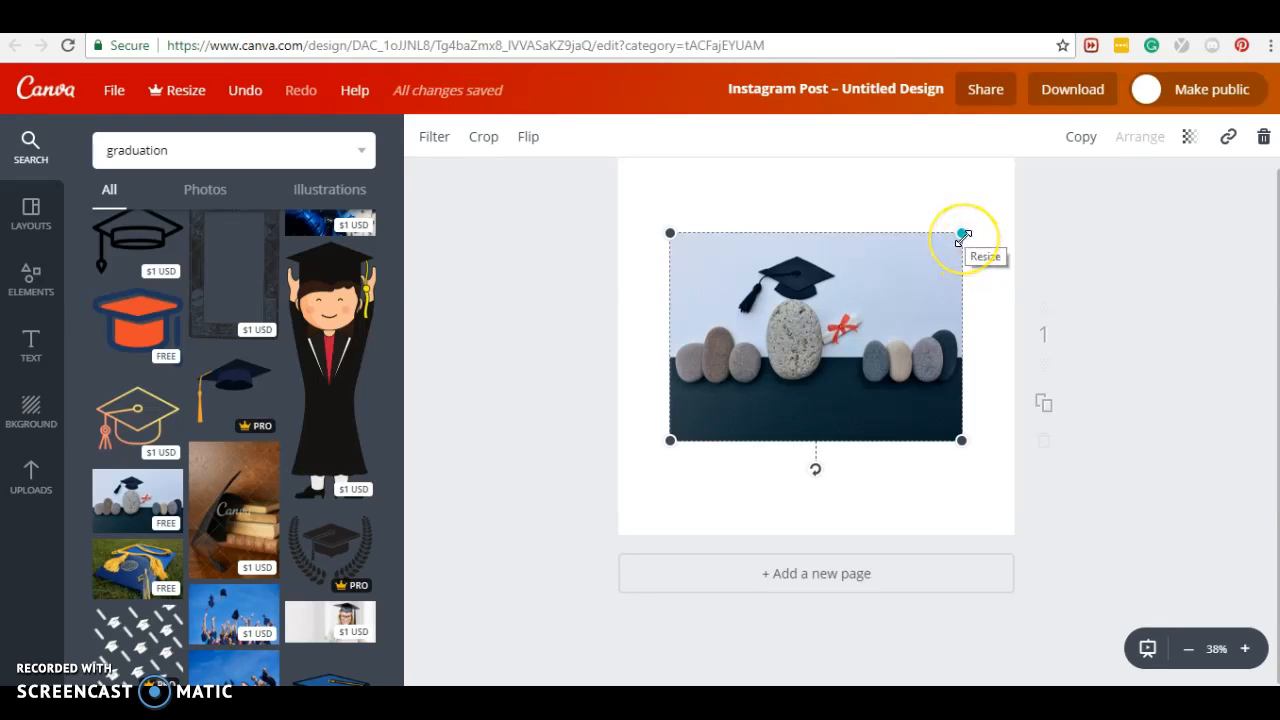
Step: Enlarge the stones photo to nearly the full page width and move it toward the vertical middle of the page
left_click_drag(962, 233, 991, 180)
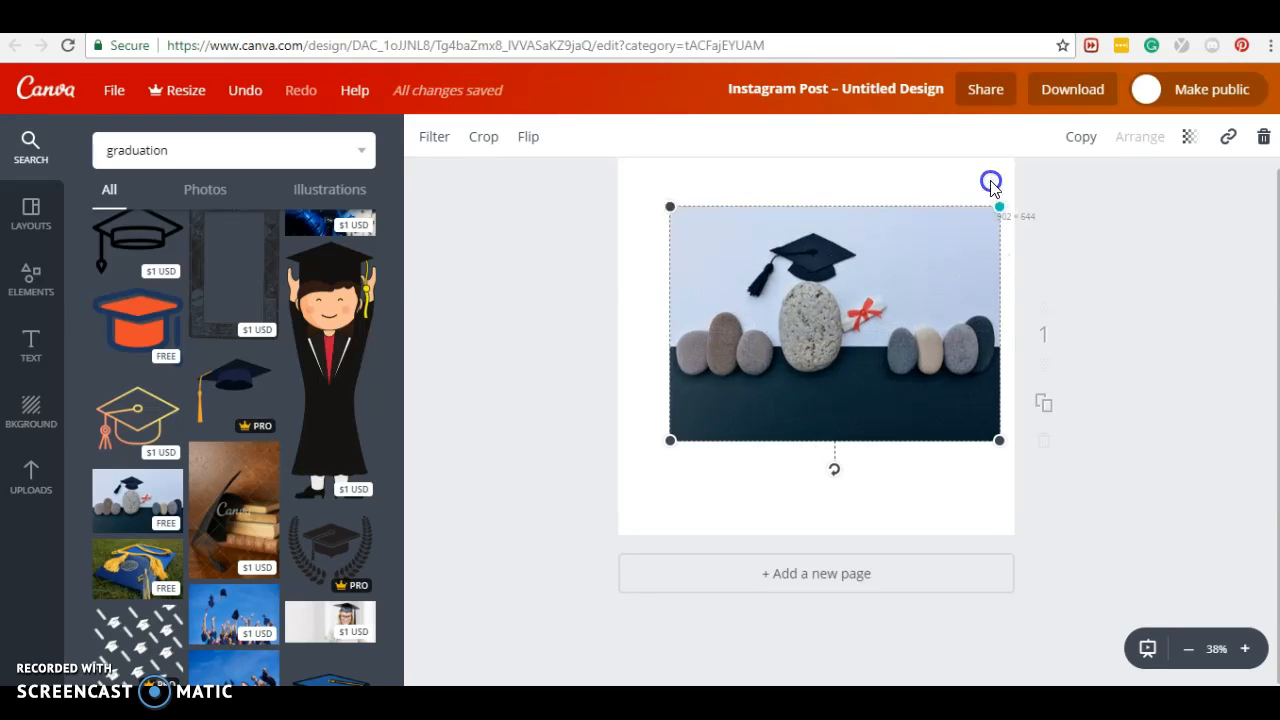
left_click_drag(670, 203, 634, 161)
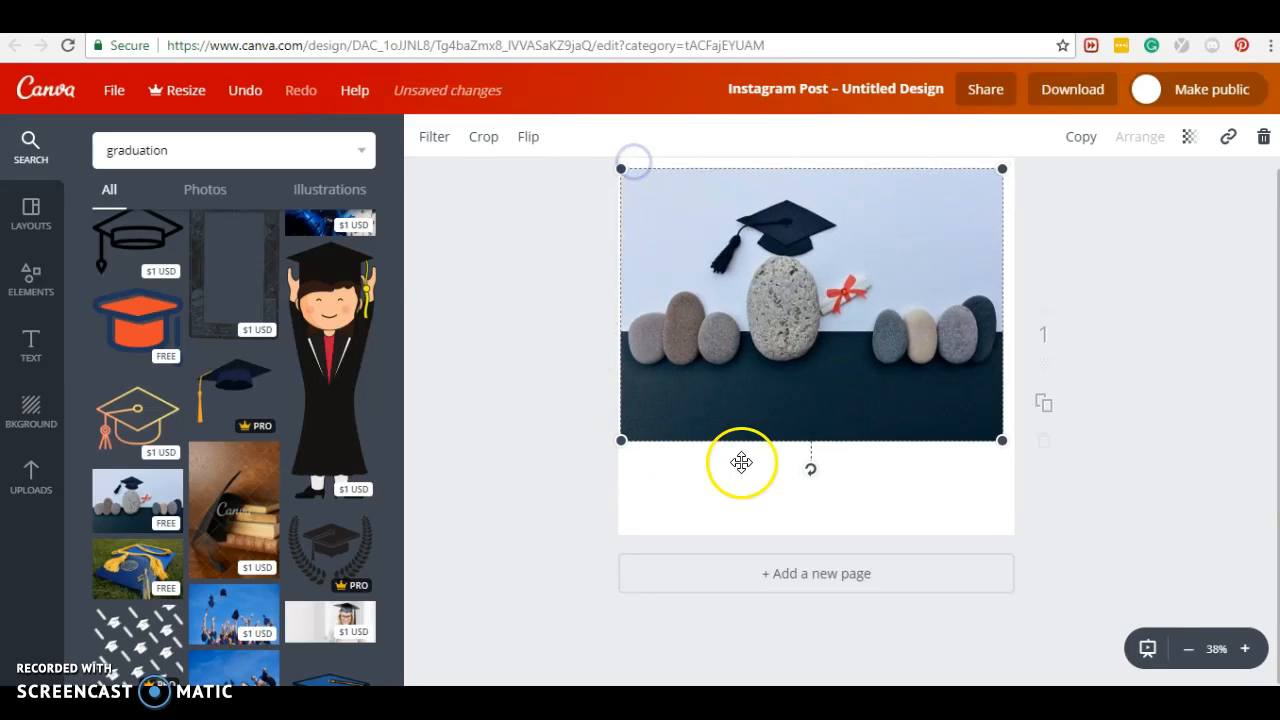
mouse_move(795, 452)
left_mouse_down()
mouse_move(797, 468)
mouse_move(789, 457)
left_mouse_up()
left_click(757, 497)
Step: Look over the free backgrounds and return to the "graduation" image results
left_click(31, 420)
scroll(200, 366, "down", 1)
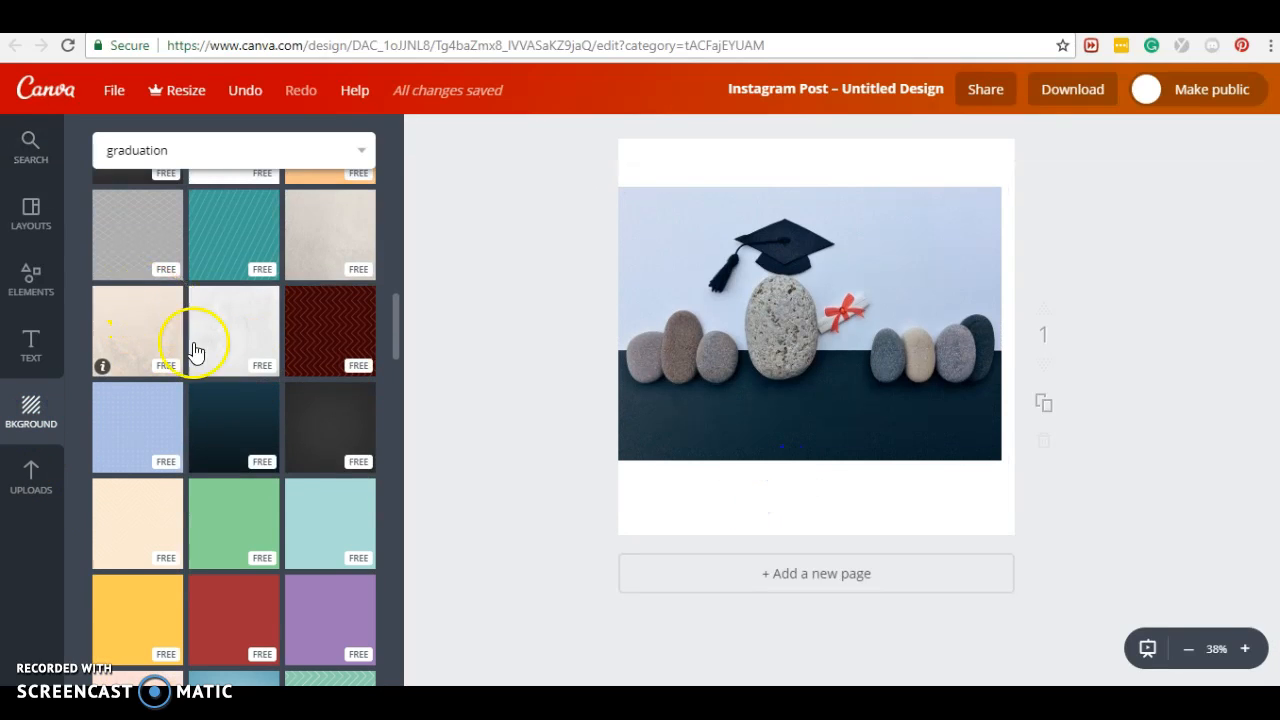
scroll(196, 352, "up", 4)
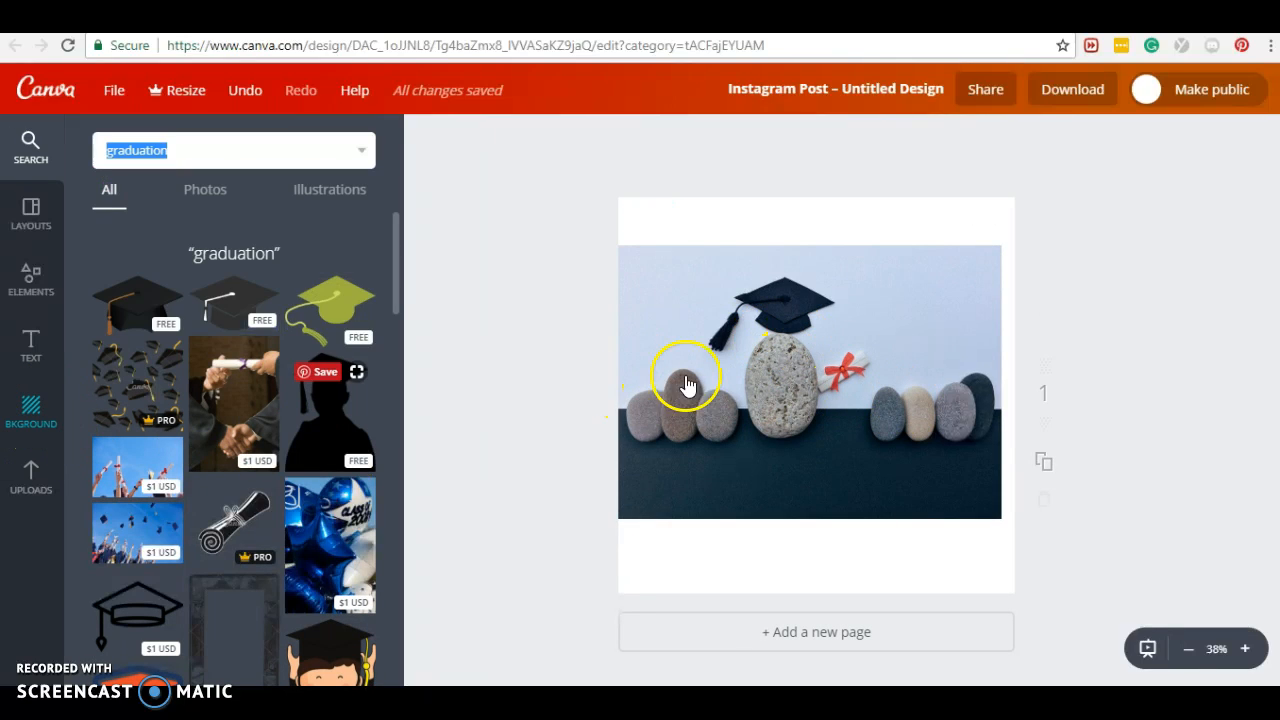
Step: Shift the stones photo slightly and stretch its upper-left corner outward to meet the page's left edge
left_click_drag(818, 291, 825, 288)
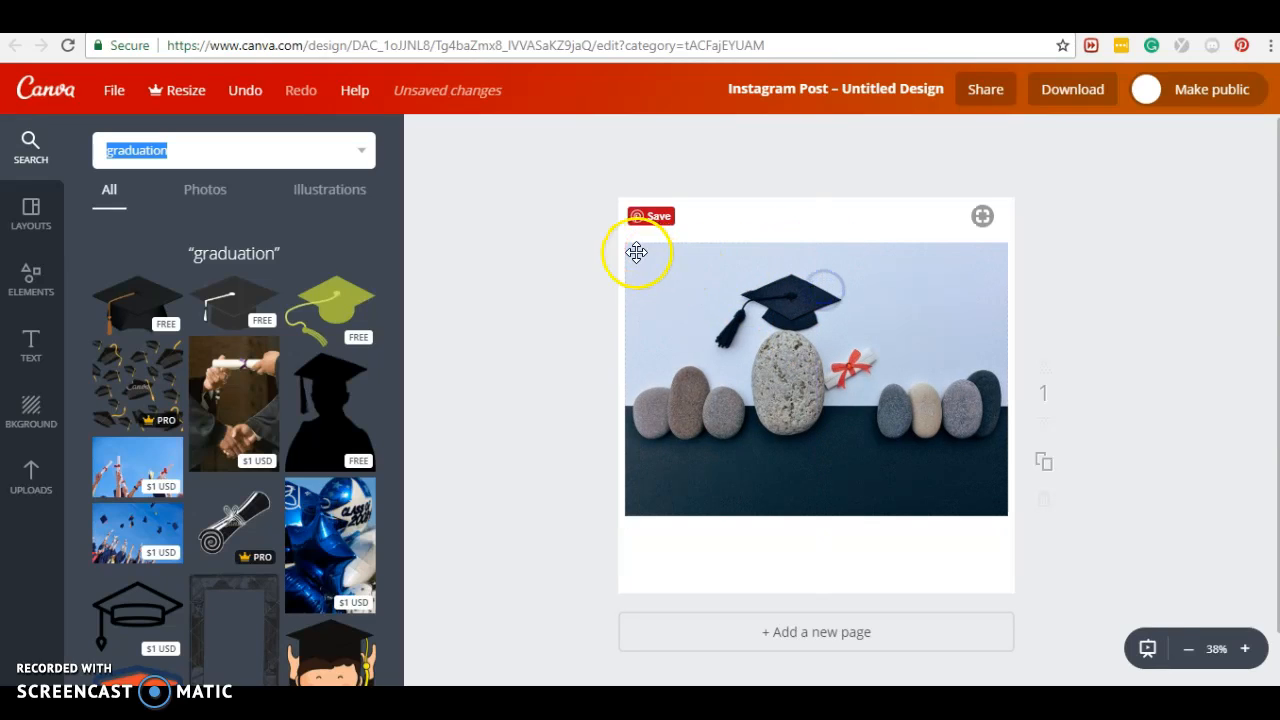
left_click(876, 346)
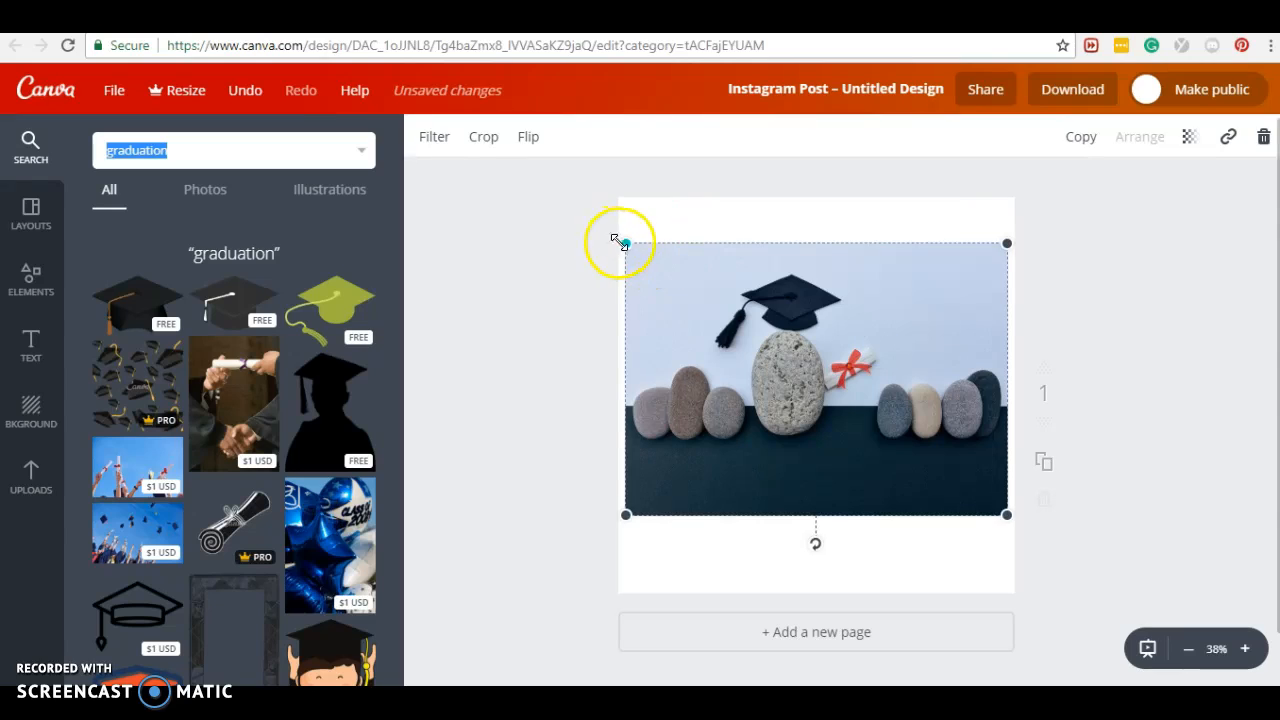
left_click_drag(617, 241, 616, 238)
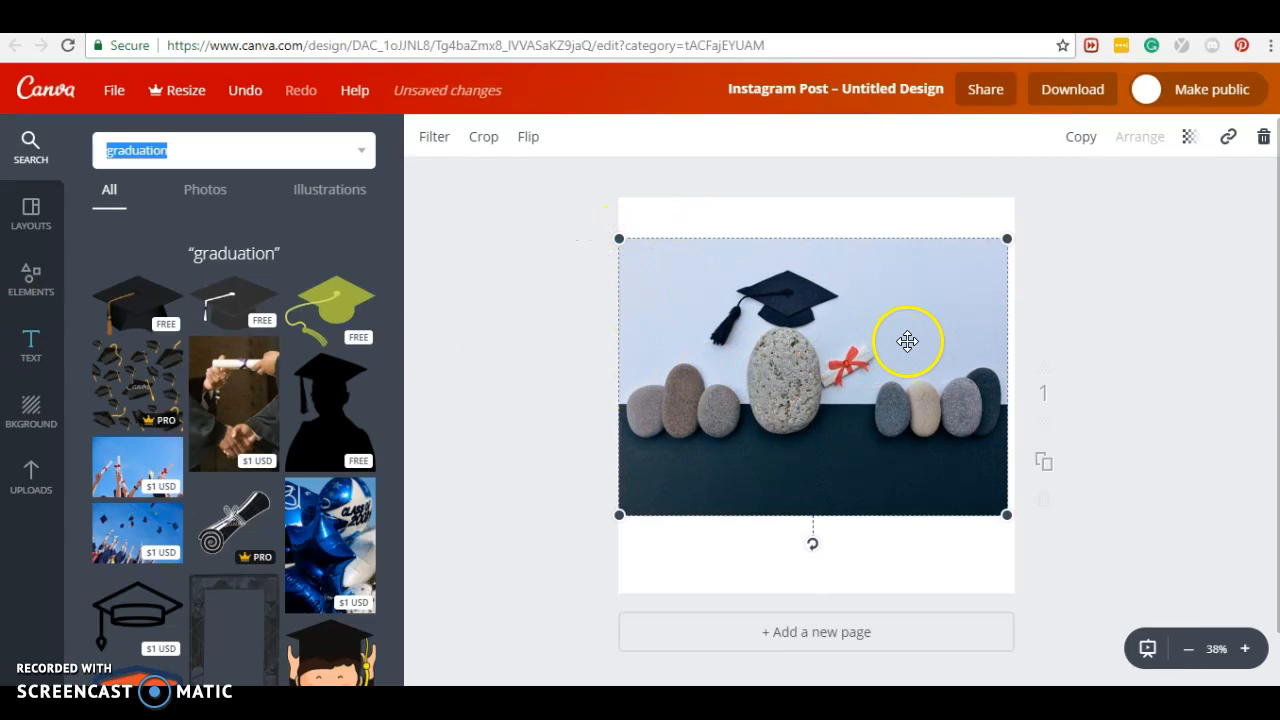
Step: Browse the free text designs down to the Film Fest and letters of recommendation examples
left_click(35, 350)
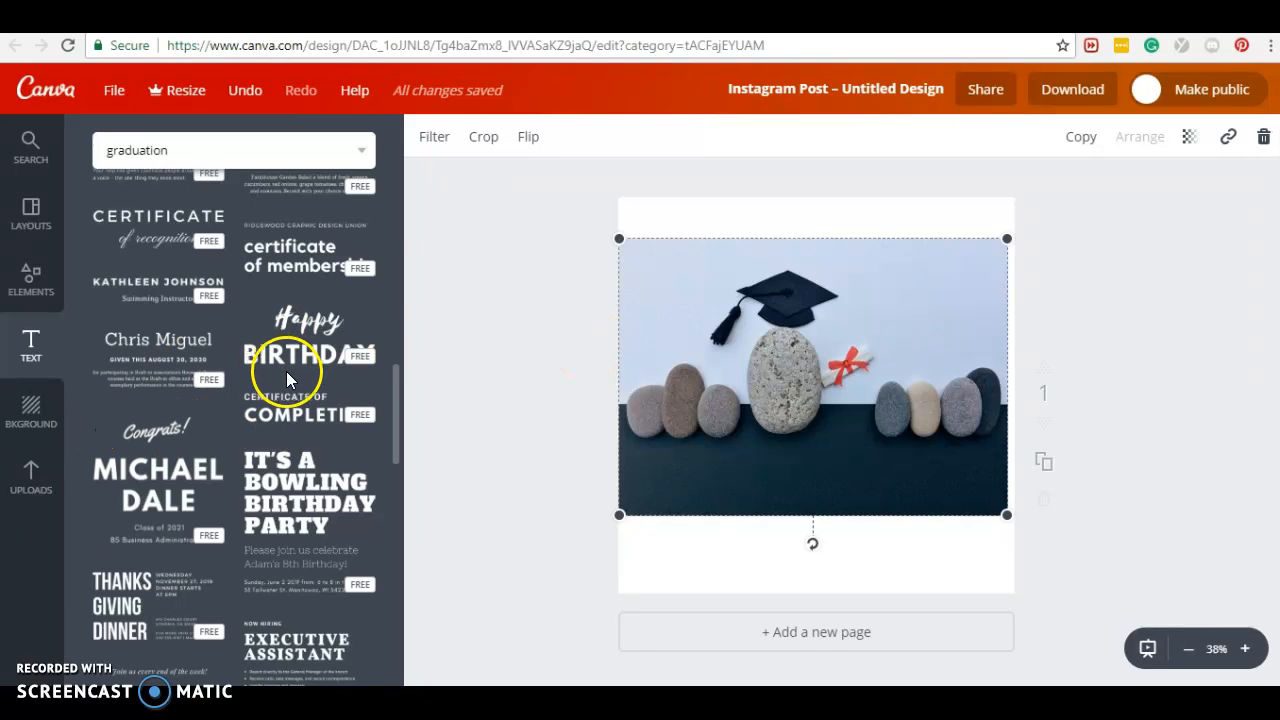
scroll(286, 378, "down", 4)
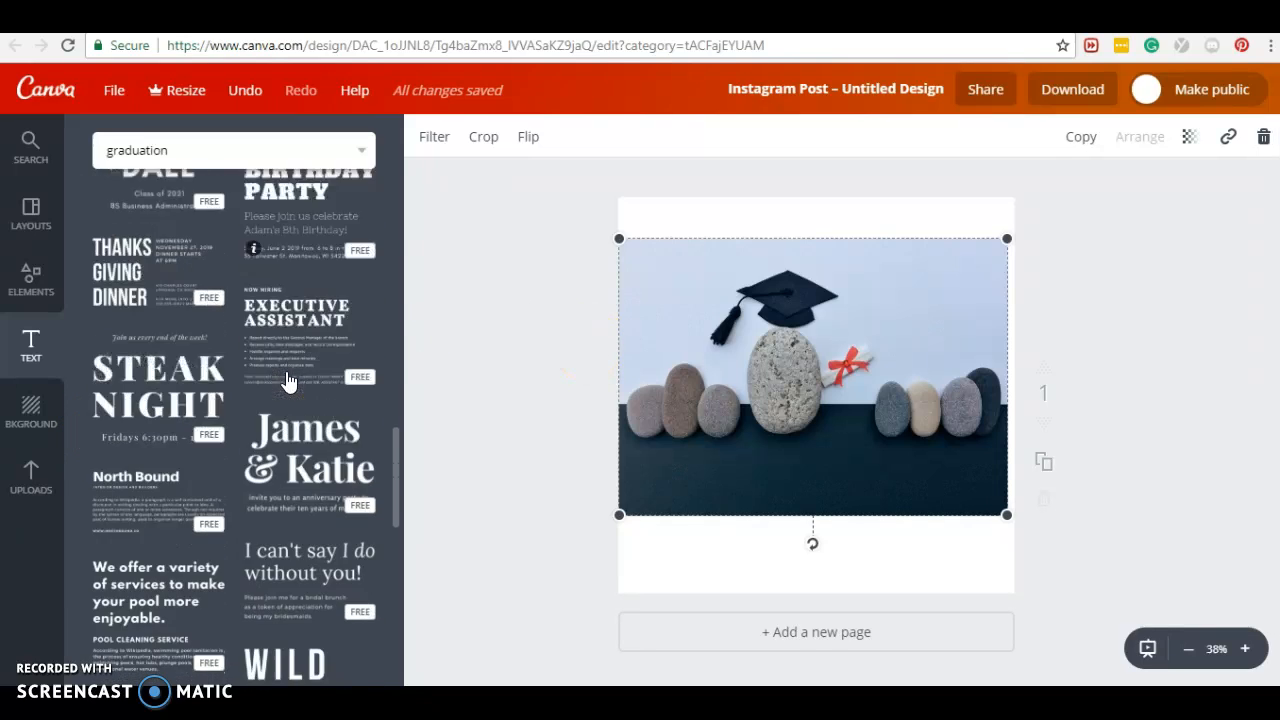
scroll(288, 381, "down", 1)
scroll(287, 381, "down", 4)
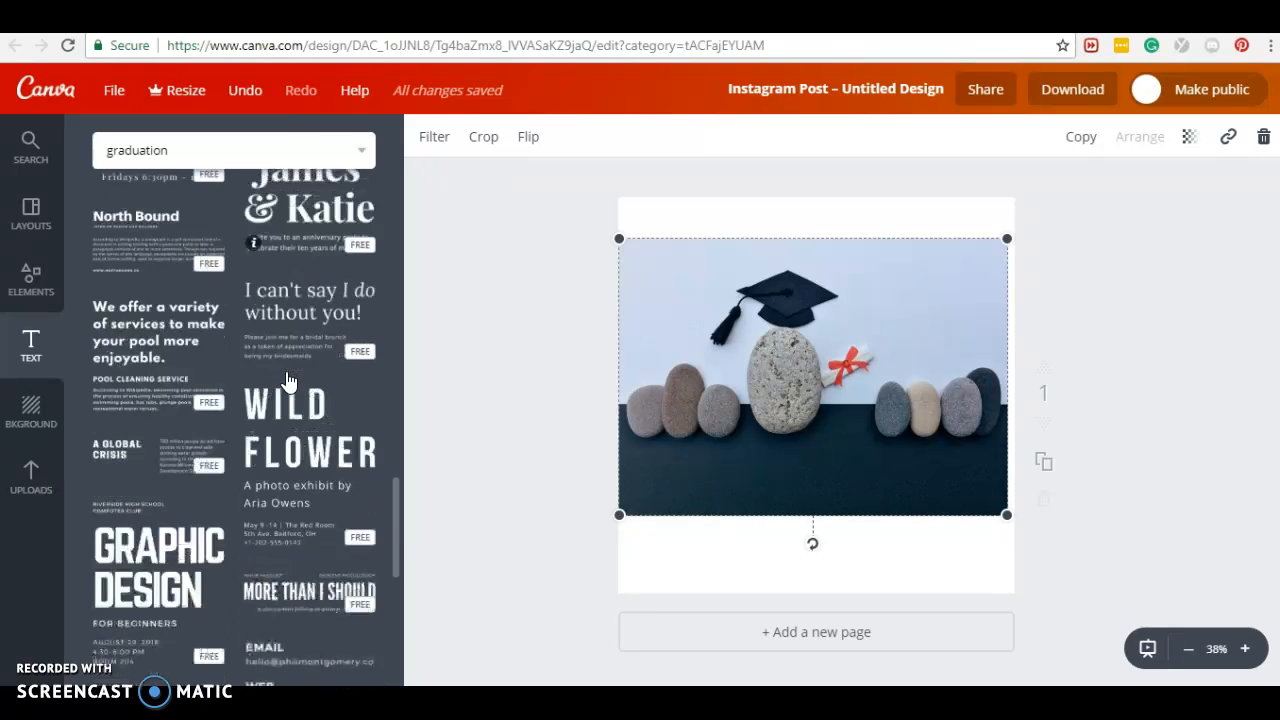
scroll(287, 380, "down", 3)
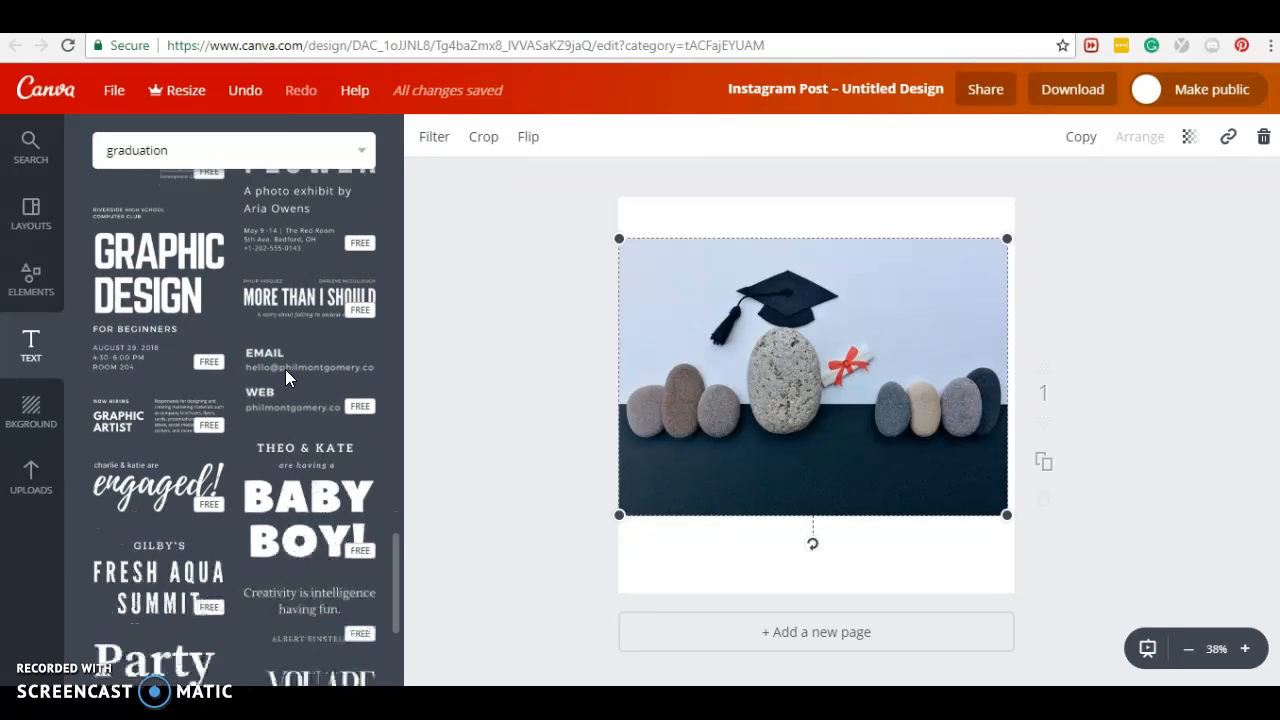
scroll(286, 380, "down", 3)
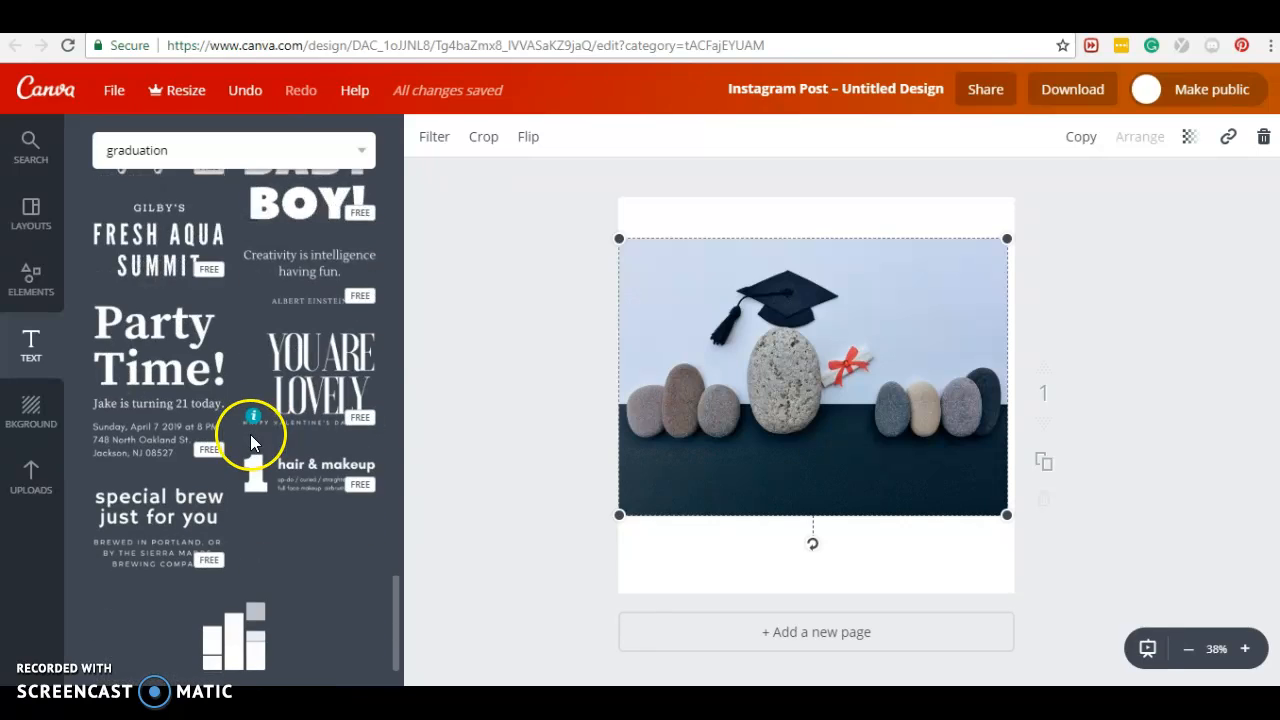
scroll(265, 434, "down", 1)
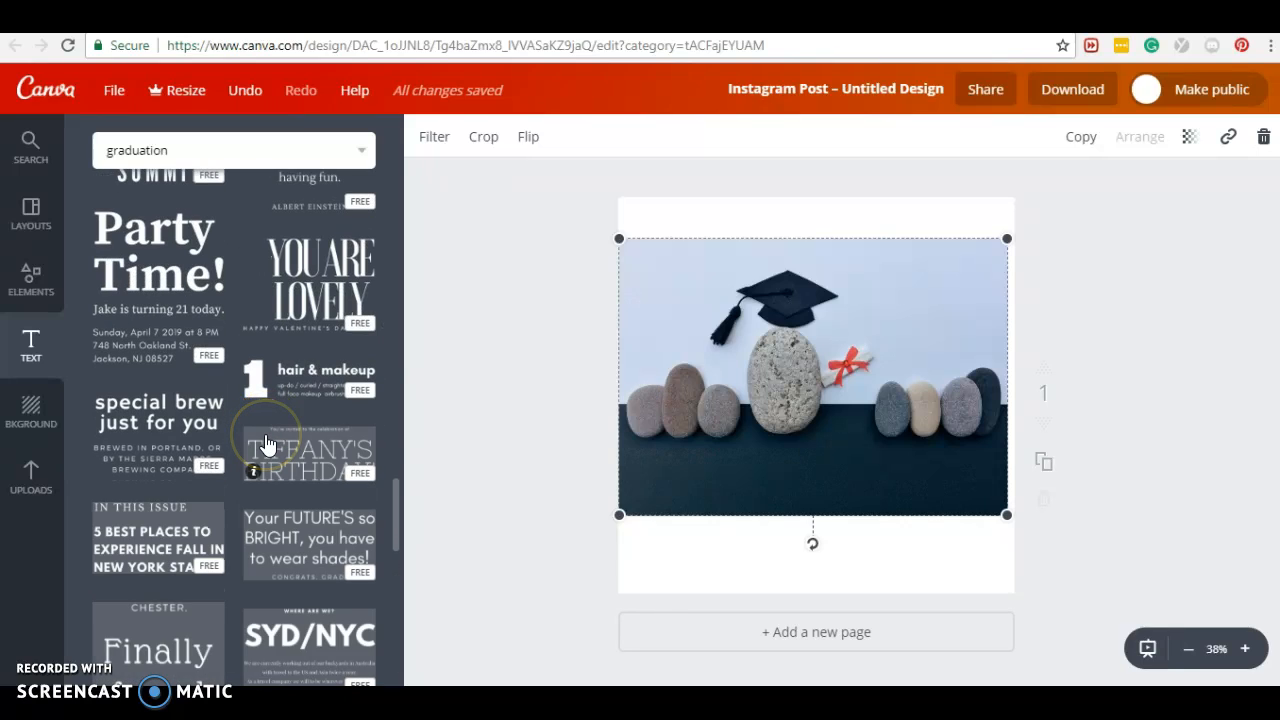
scroll(265, 437, "up", 5)
scroll(265, 440, "down", 7)
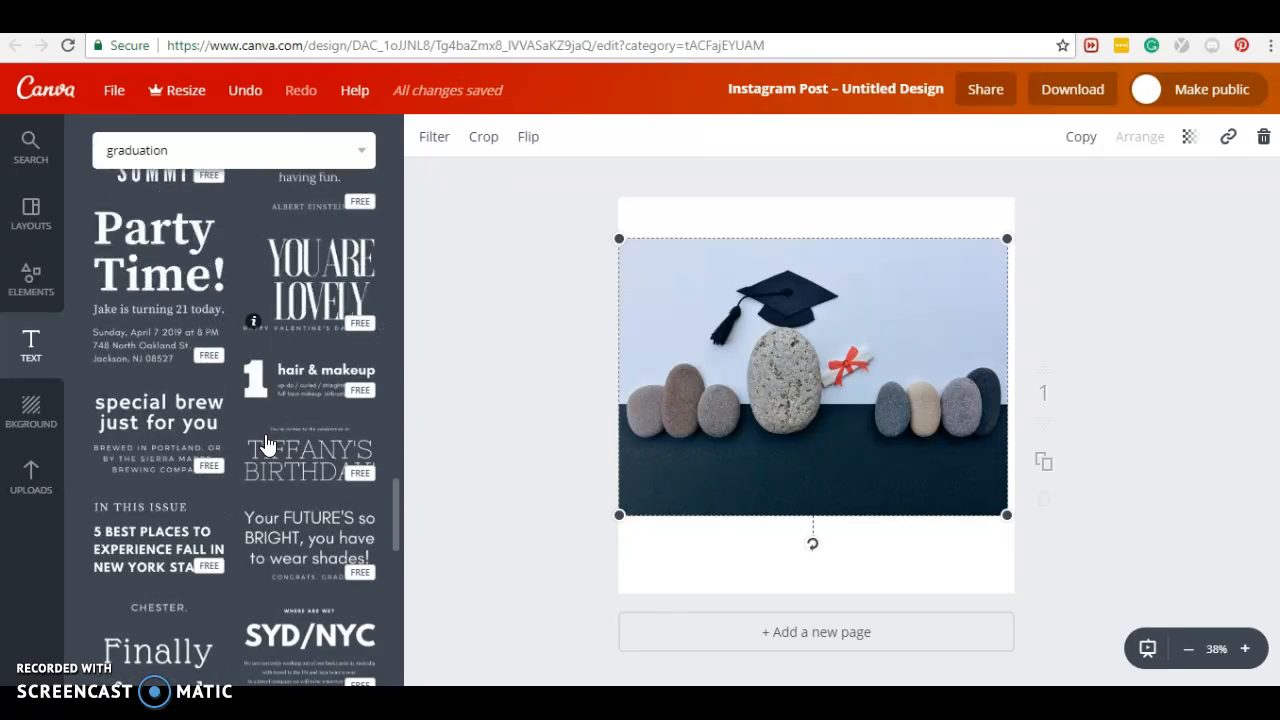
scroll(266, 443, "down", 2)
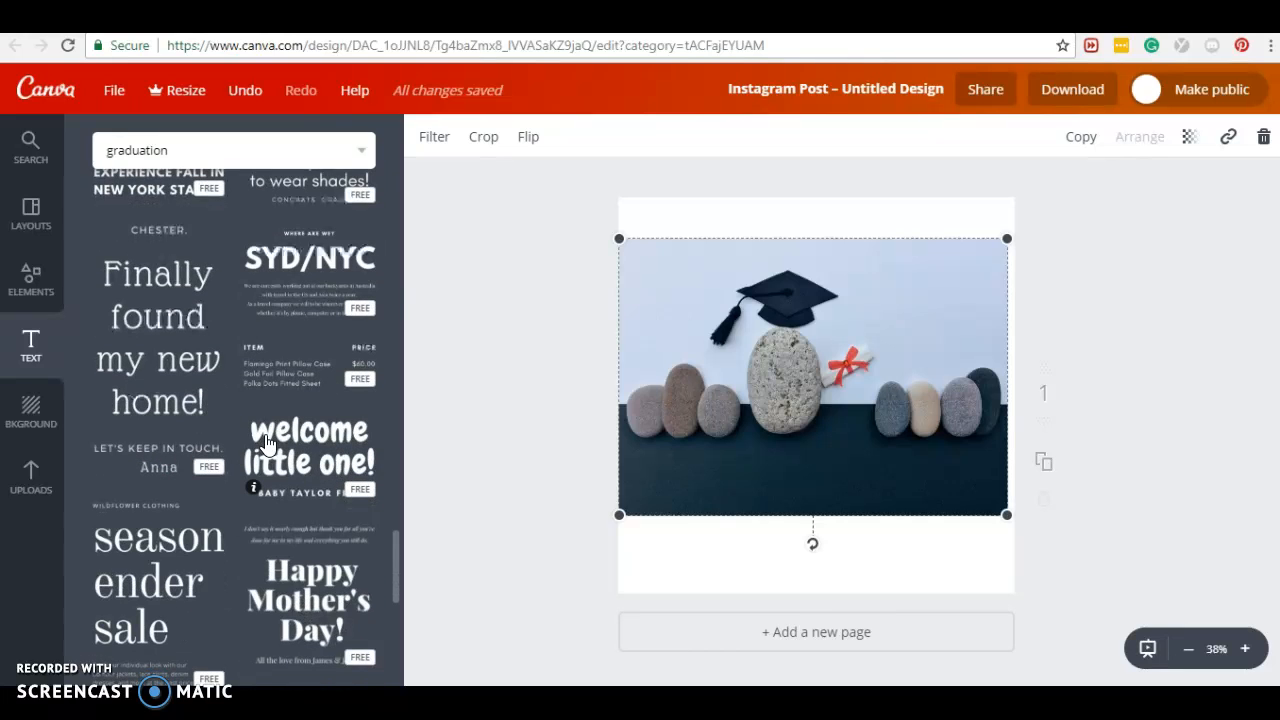
scroll(266, 443, "down", 1)
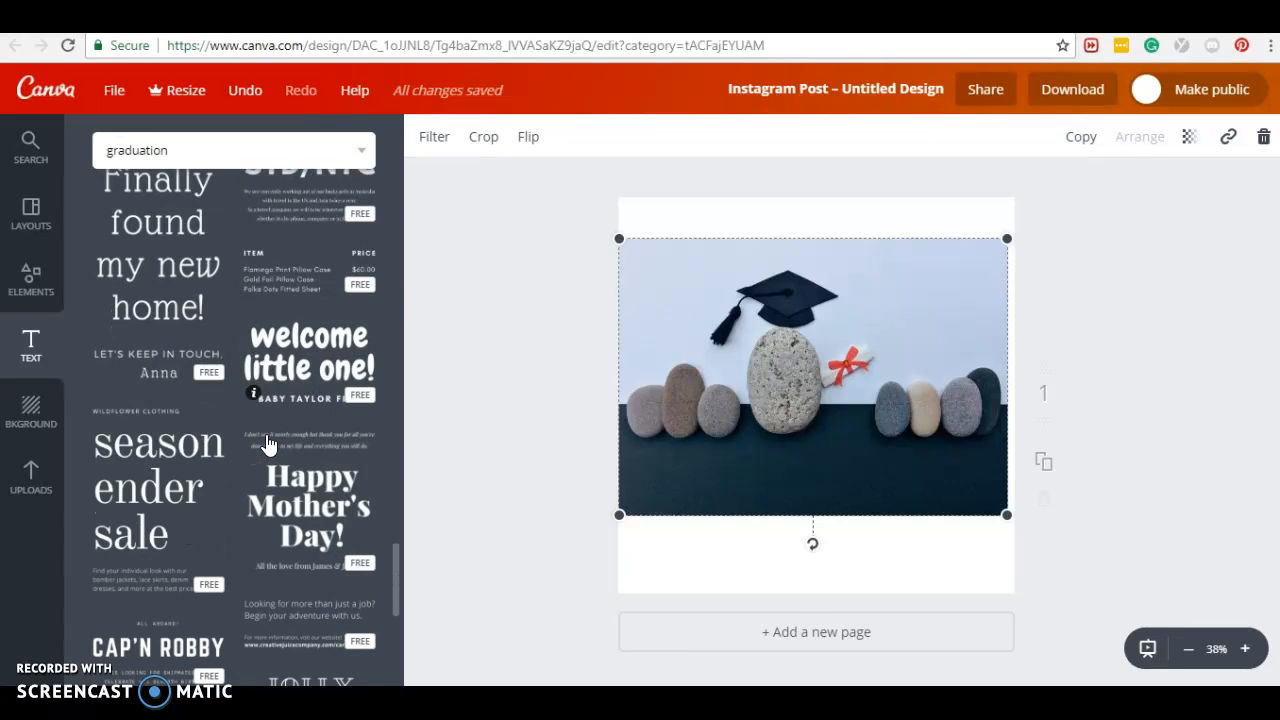
scroll(267, 443, "down", 3)
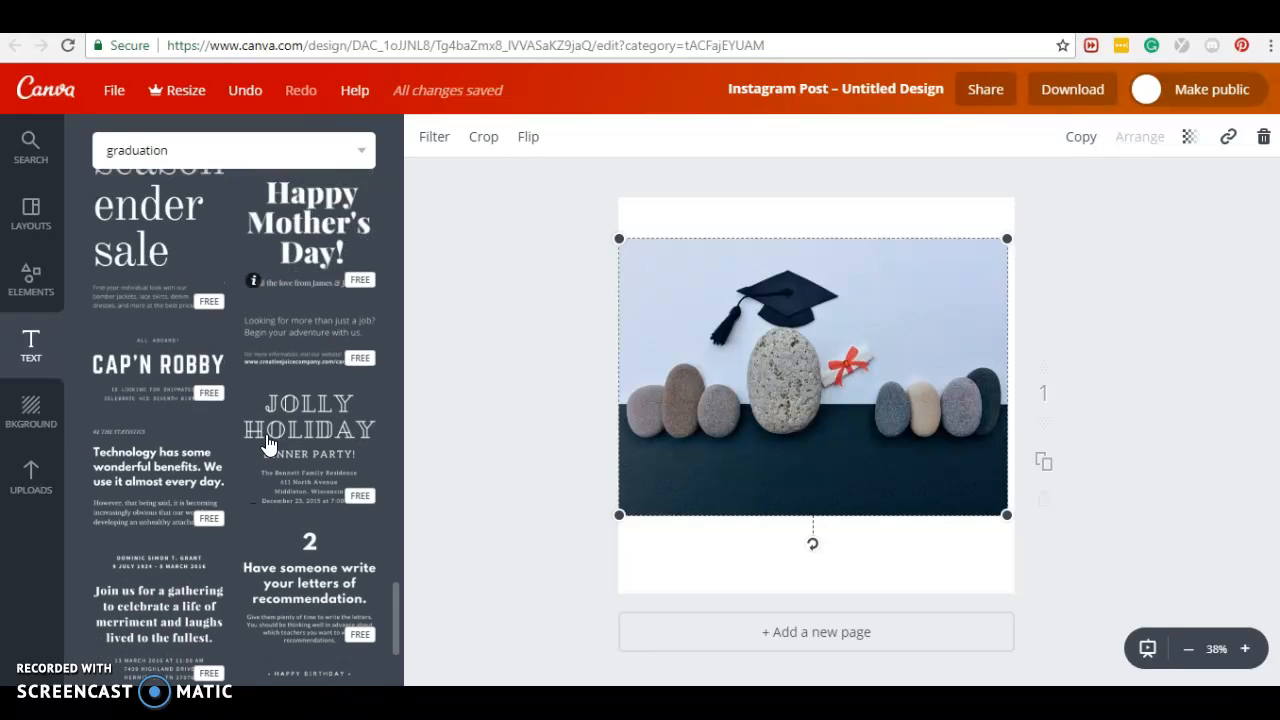
scroll(358, 462, "down", 1)
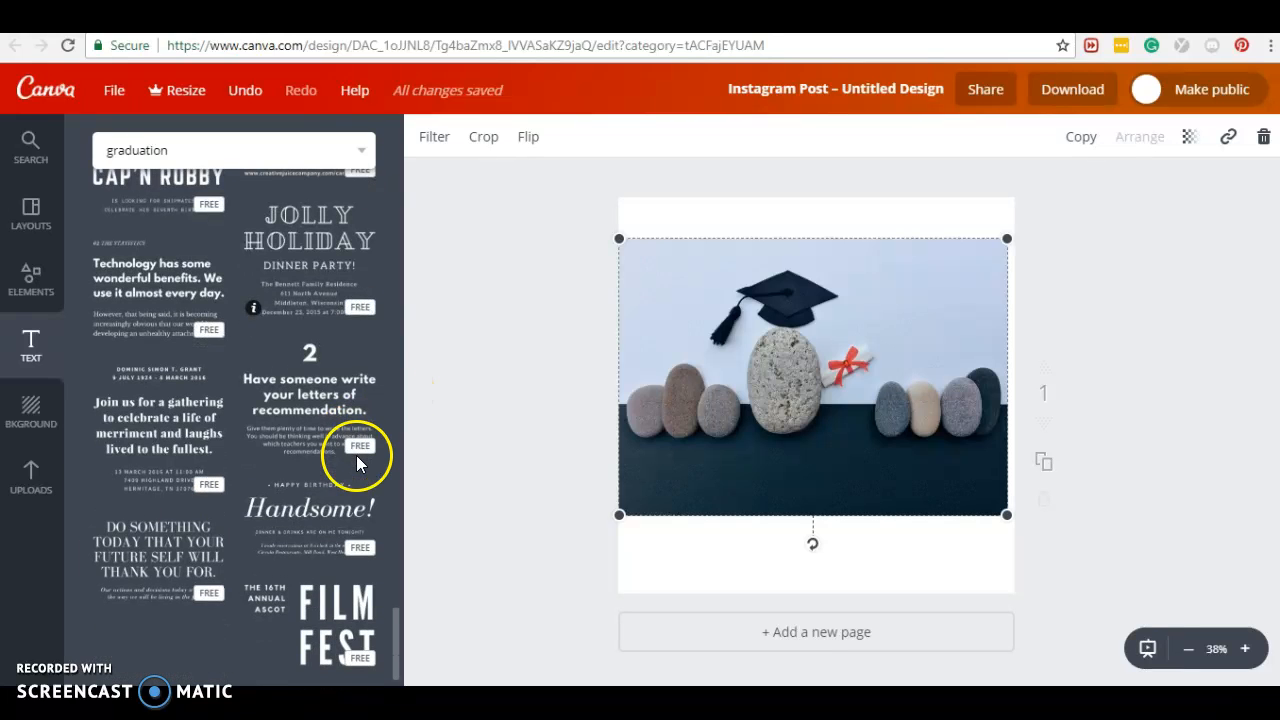
Step: Look back through the free text designs up to the heading, subheading and body text options
scroll(326, 472, "up", 4)
scroll(325, 475, "up", 4)
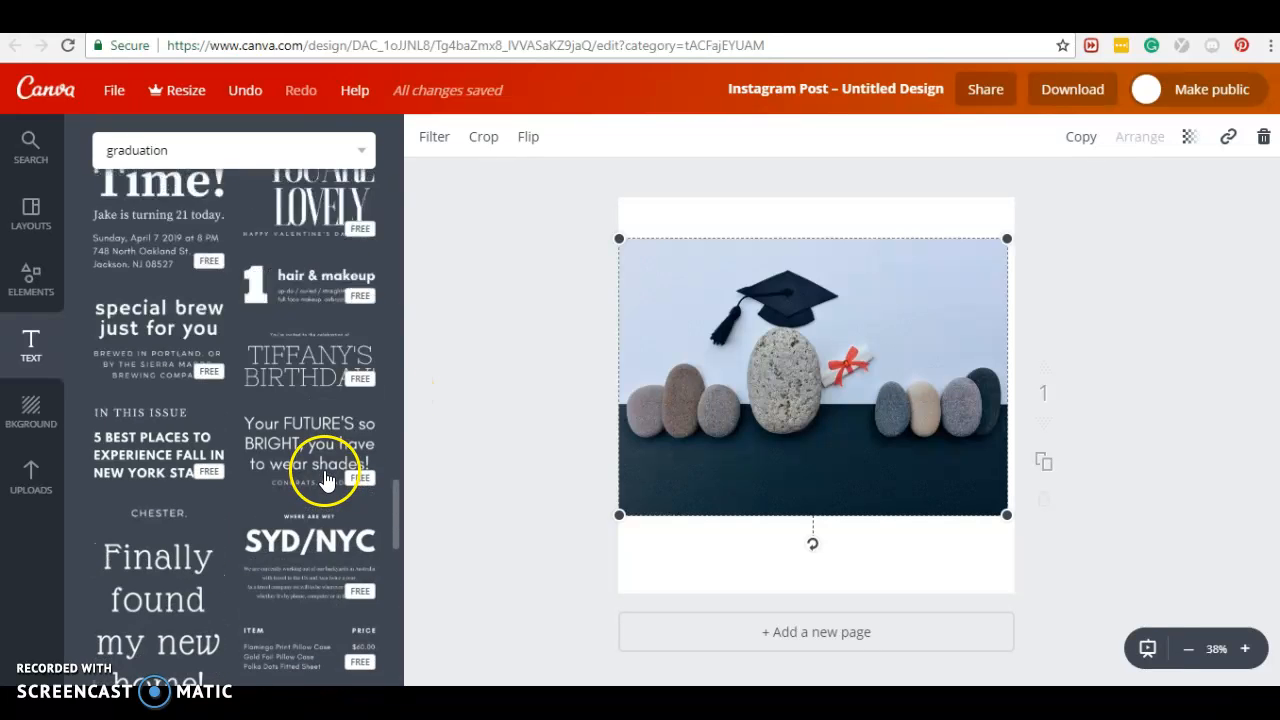
scroll(325, 477, "up", 4)
scroll(326, 477, "up", 4)
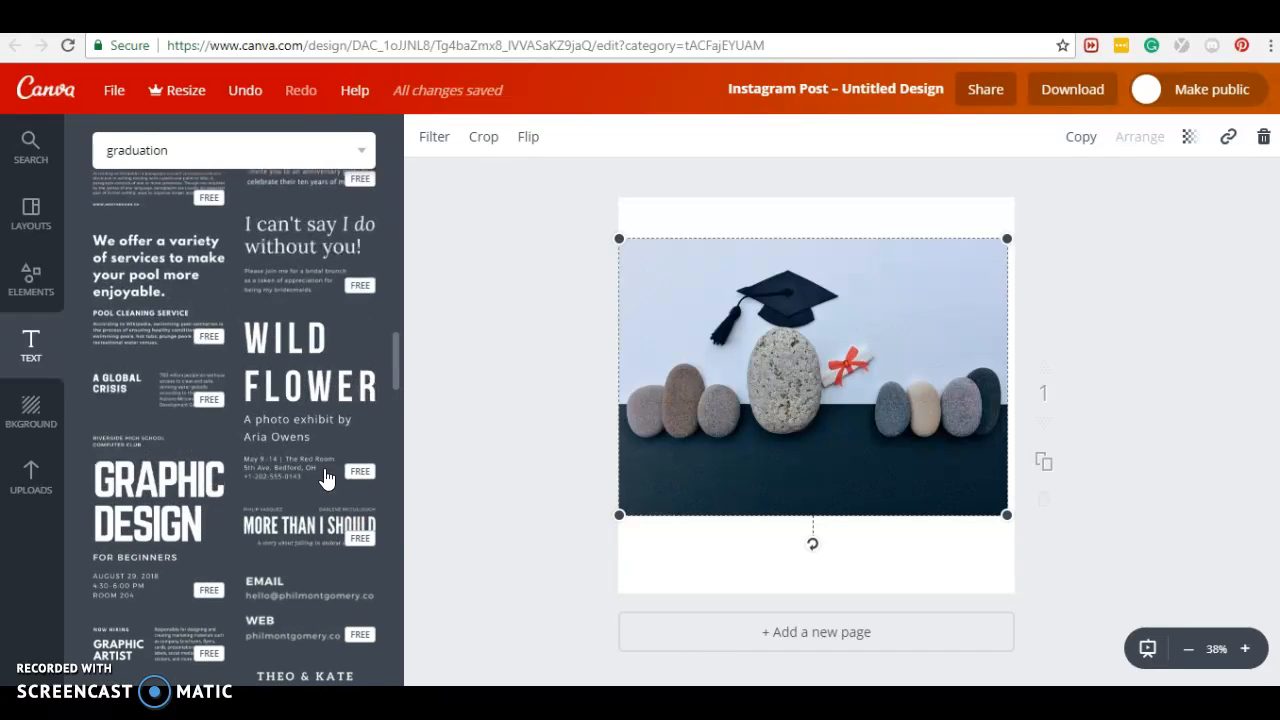
scroll(326, 477, "up", 4)
scroll(326, 477, "up", 2)
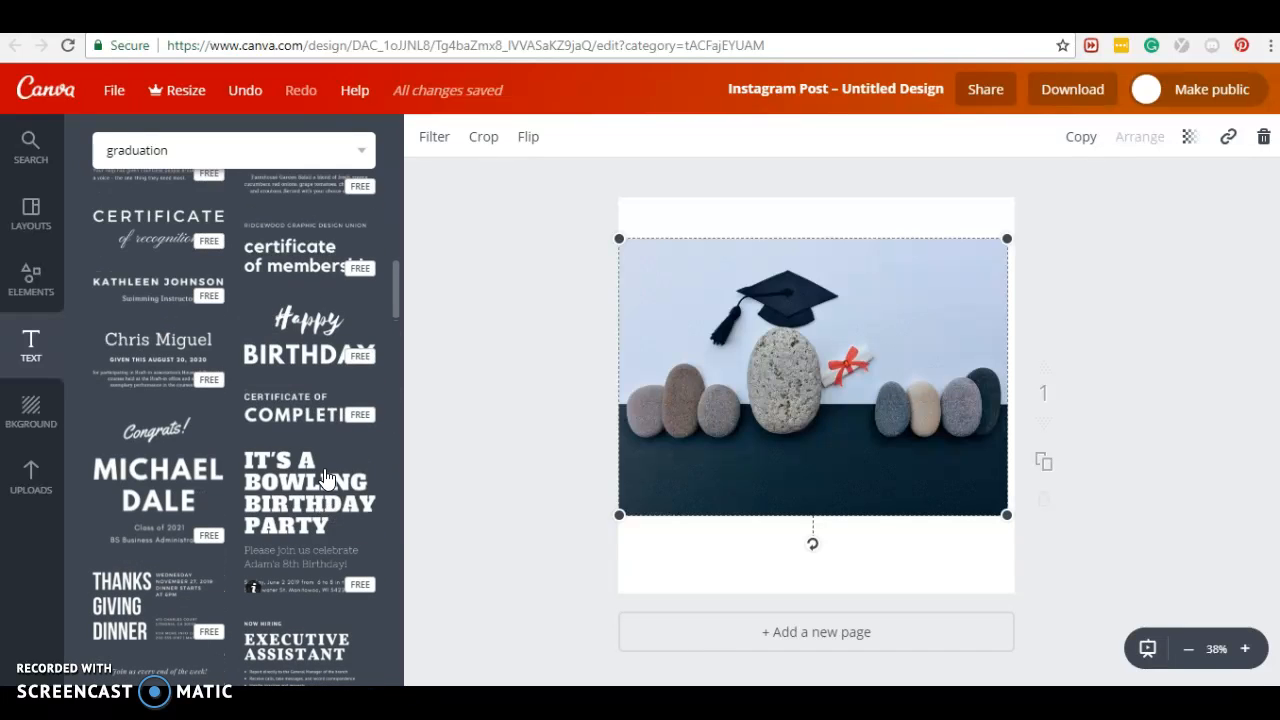
scroll(325, 477, "up", 2)
scroll(325, 477, "up", 4)
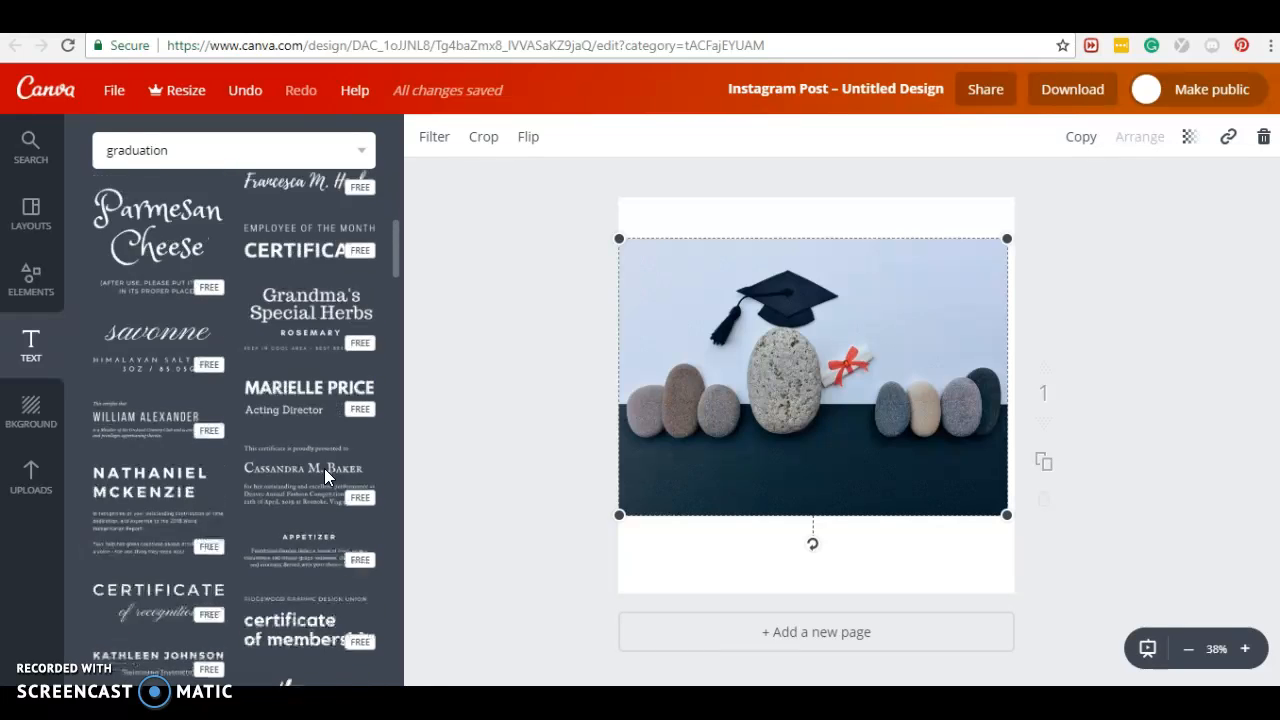
scroll(325, 477, "up", 2)
scroll(326, 477, "up", 5)
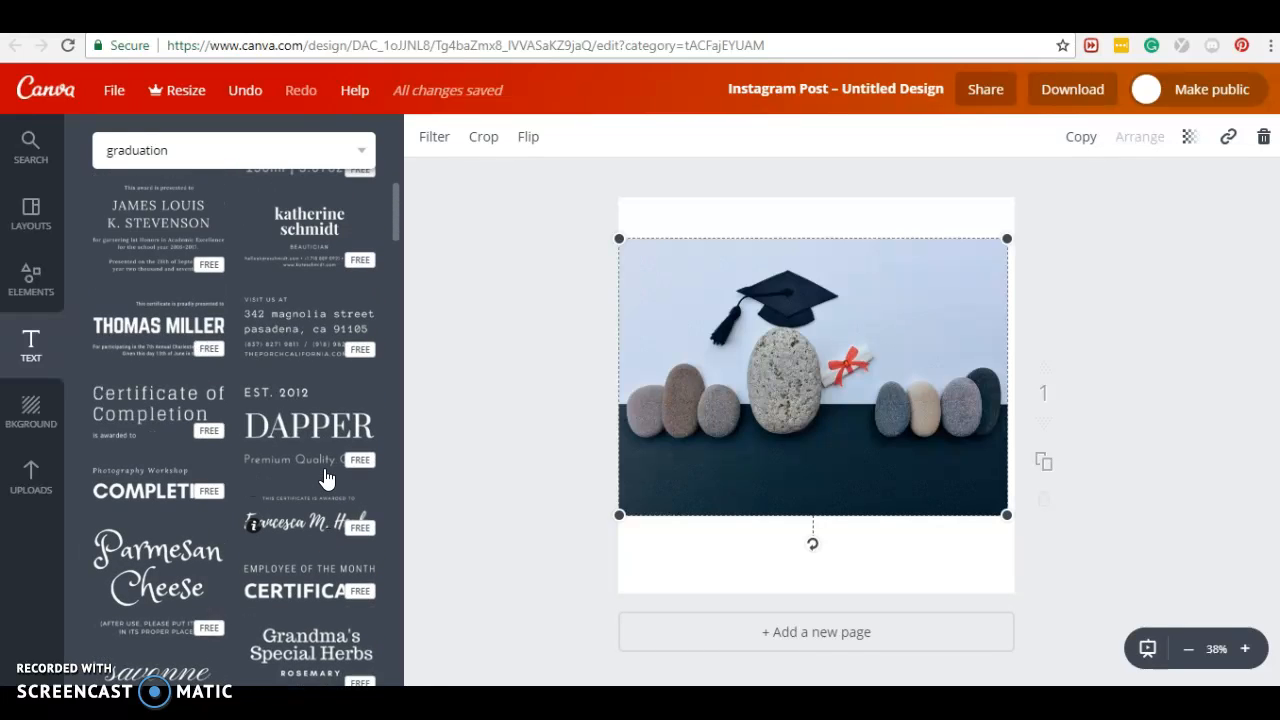
scroll(325, 477, "up", 4)
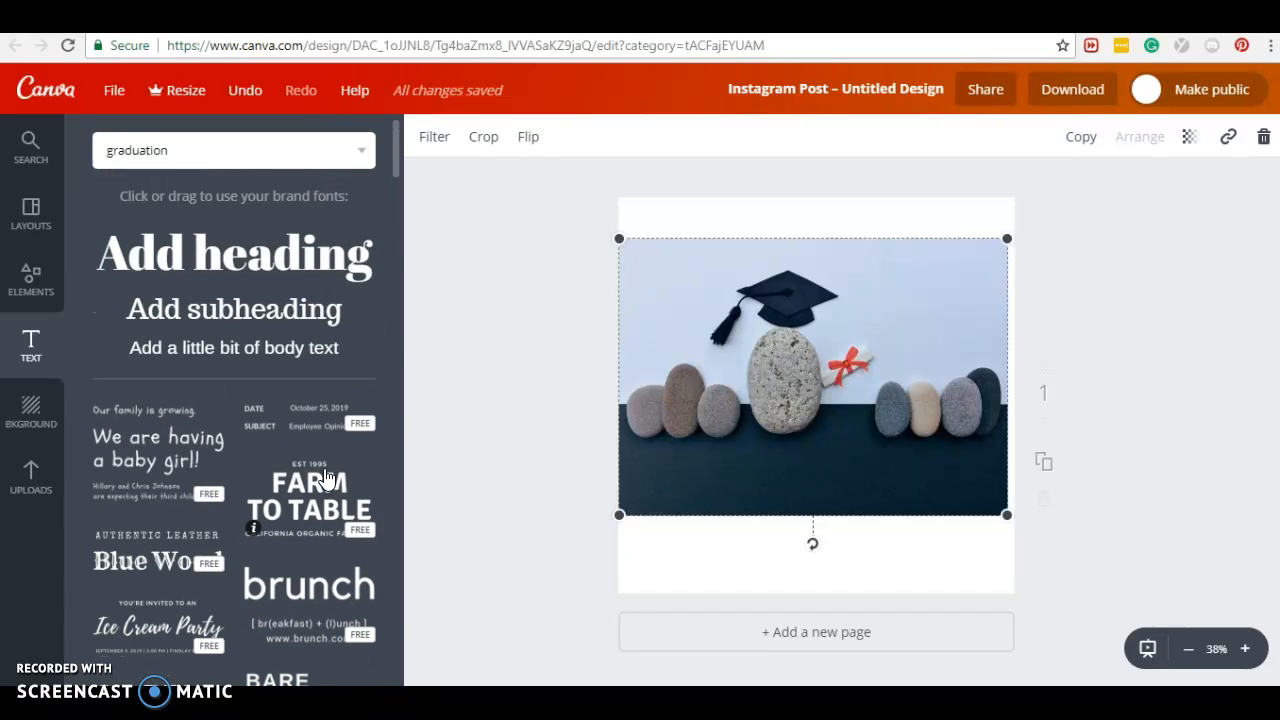
Step: Find the free "It's a bowling birthday party" text design and add it over the stones photo, deleting a copy along the way
scroll(325, 477, "down", 8)
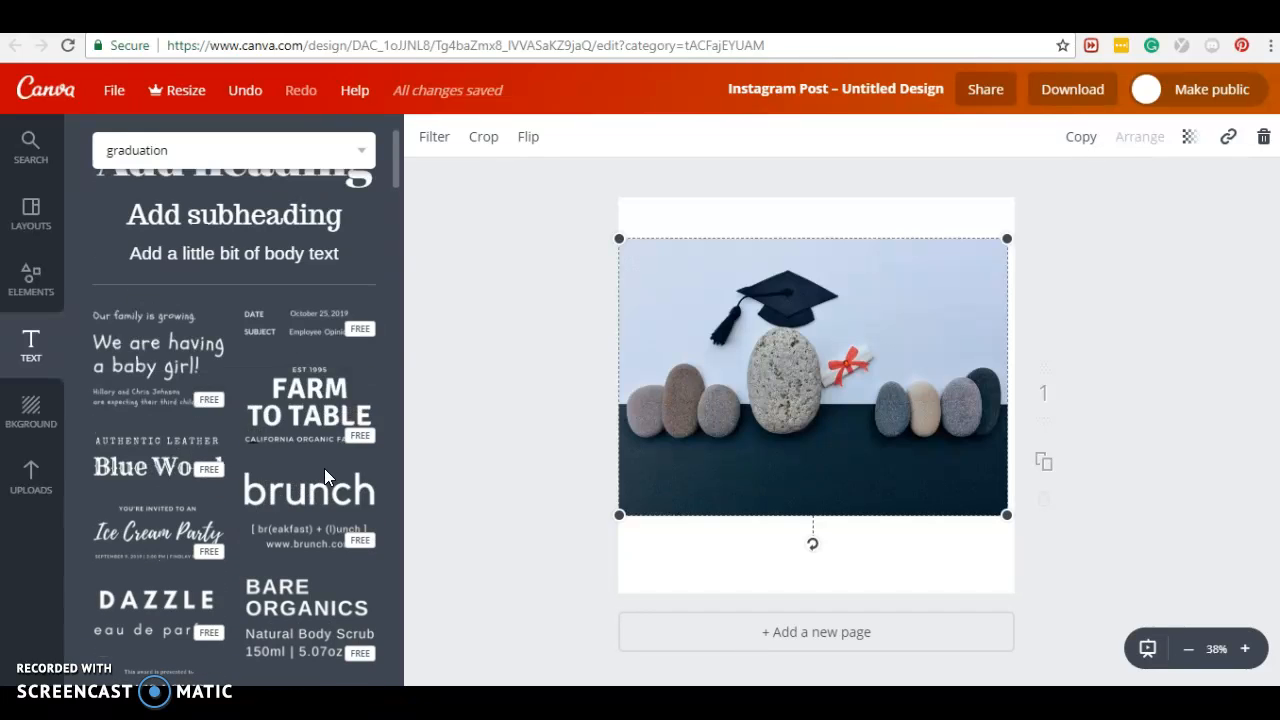
scroll(325, 477, "down", 7)
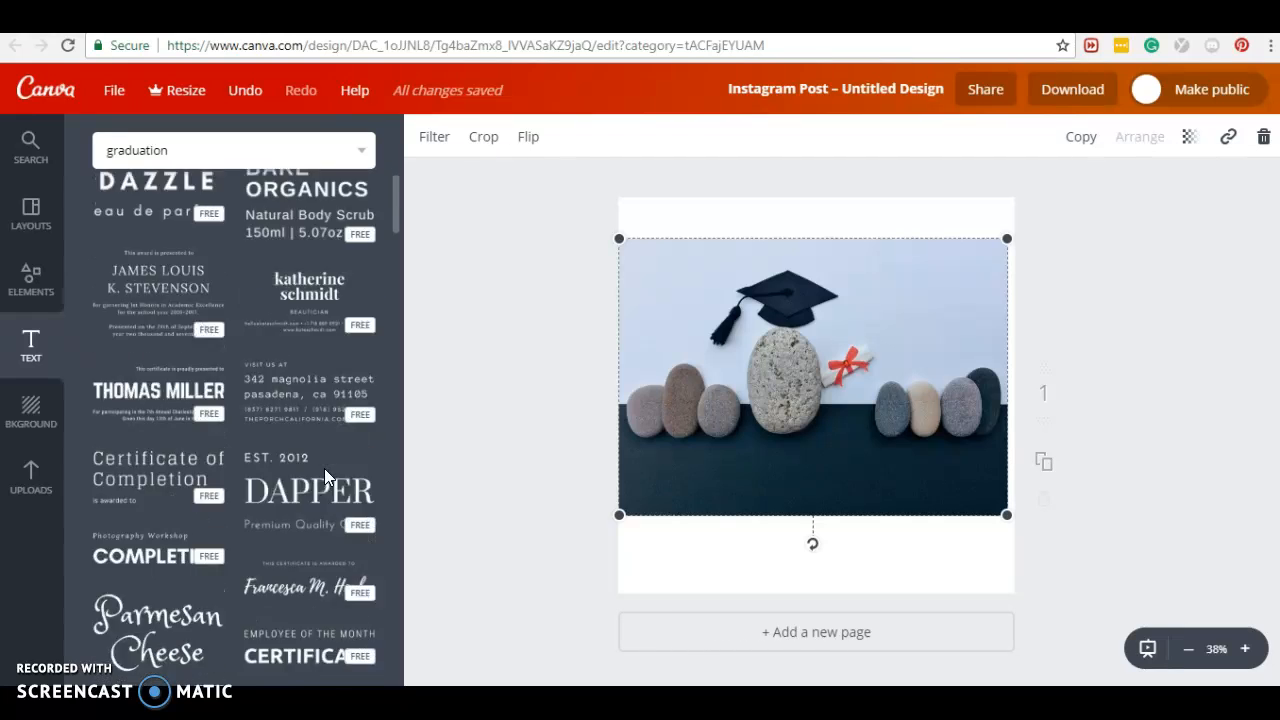
scroll(325, 477, "down", 3)
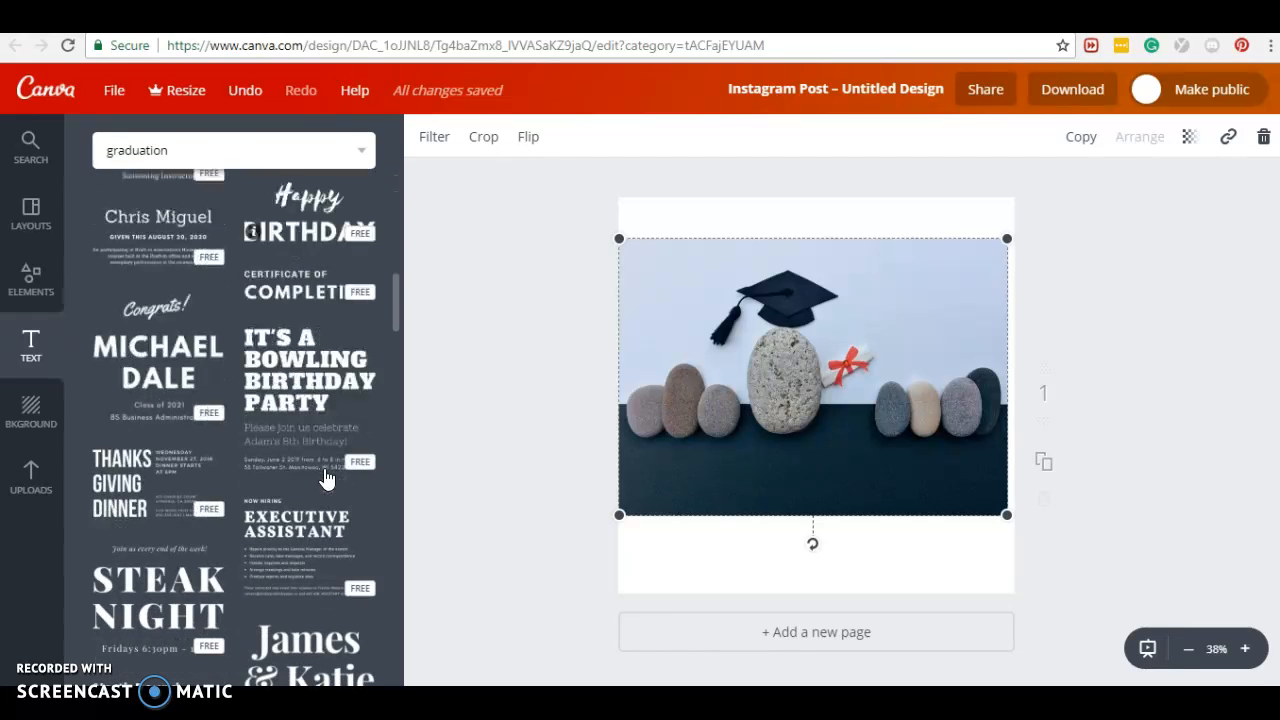
left_click(312, 363)
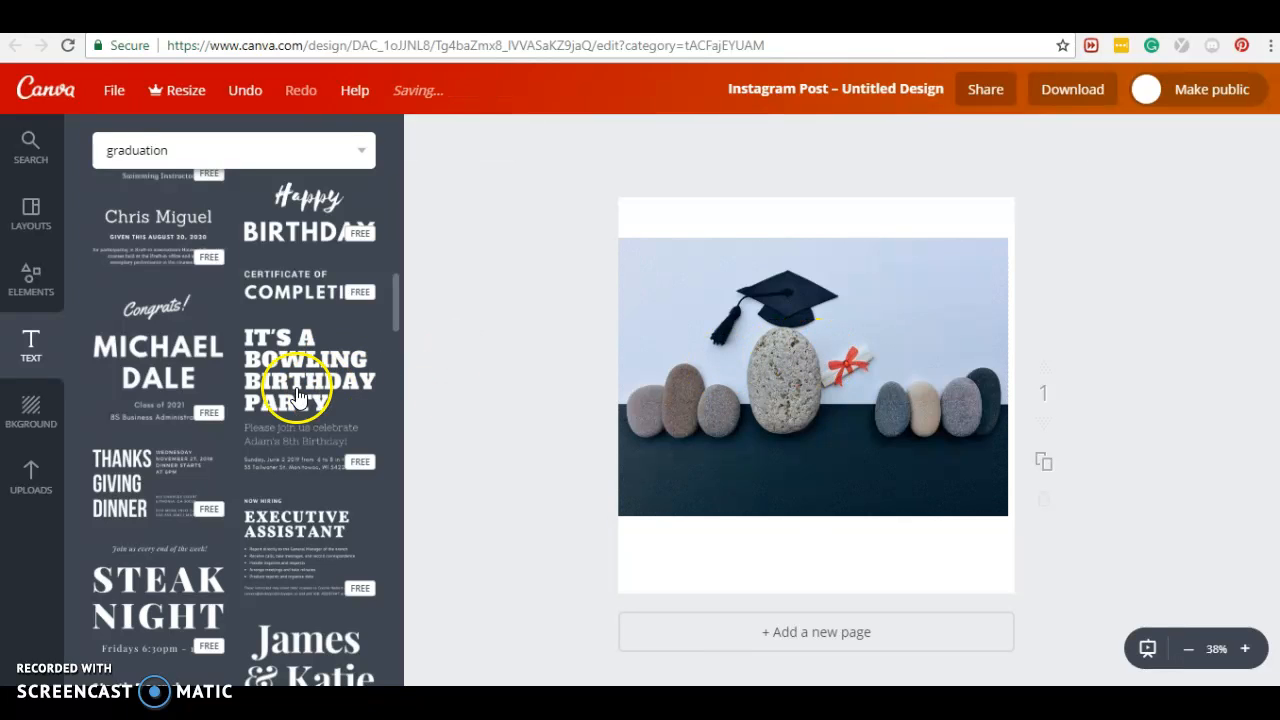
left_click(283, 397)
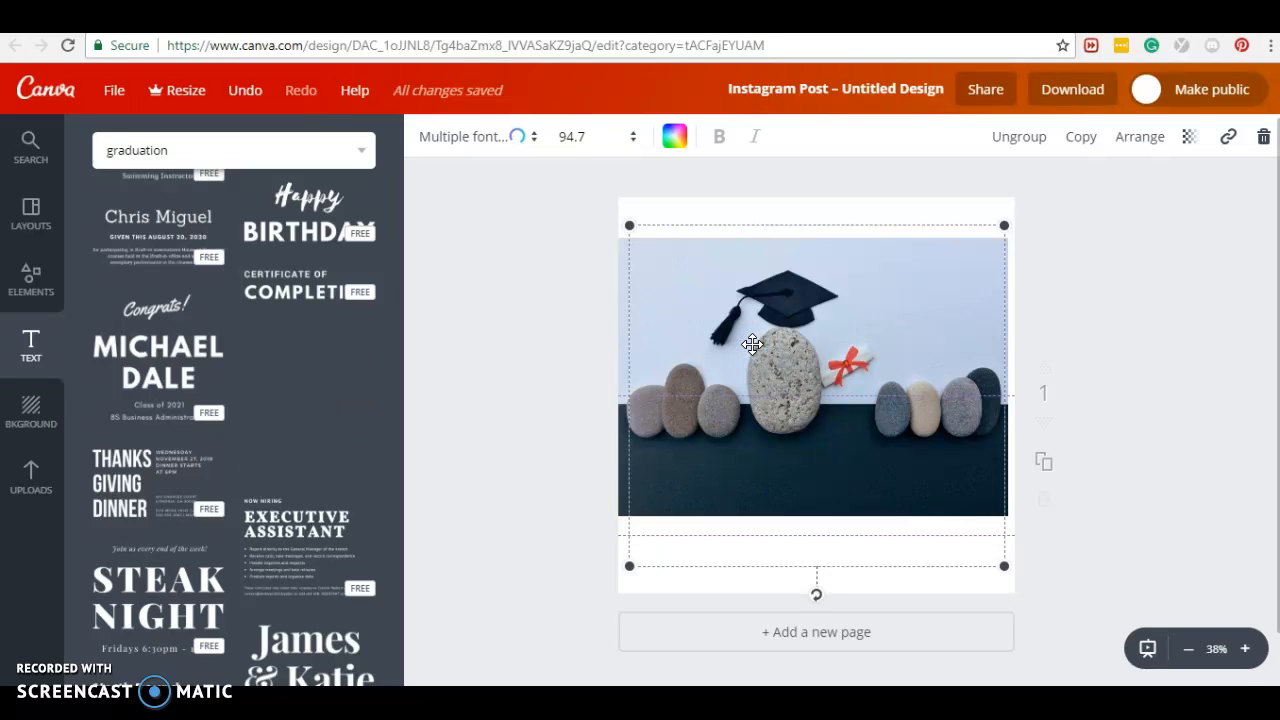
key("Delete")
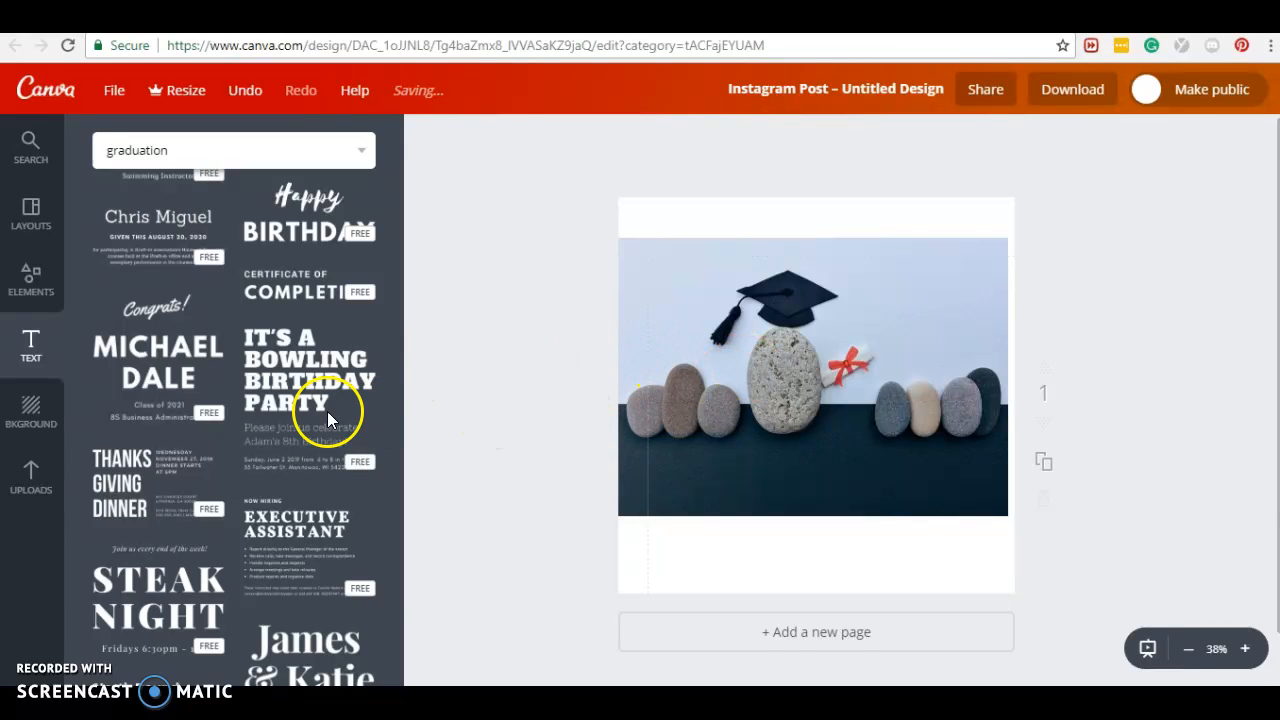
left_click(306, 384)
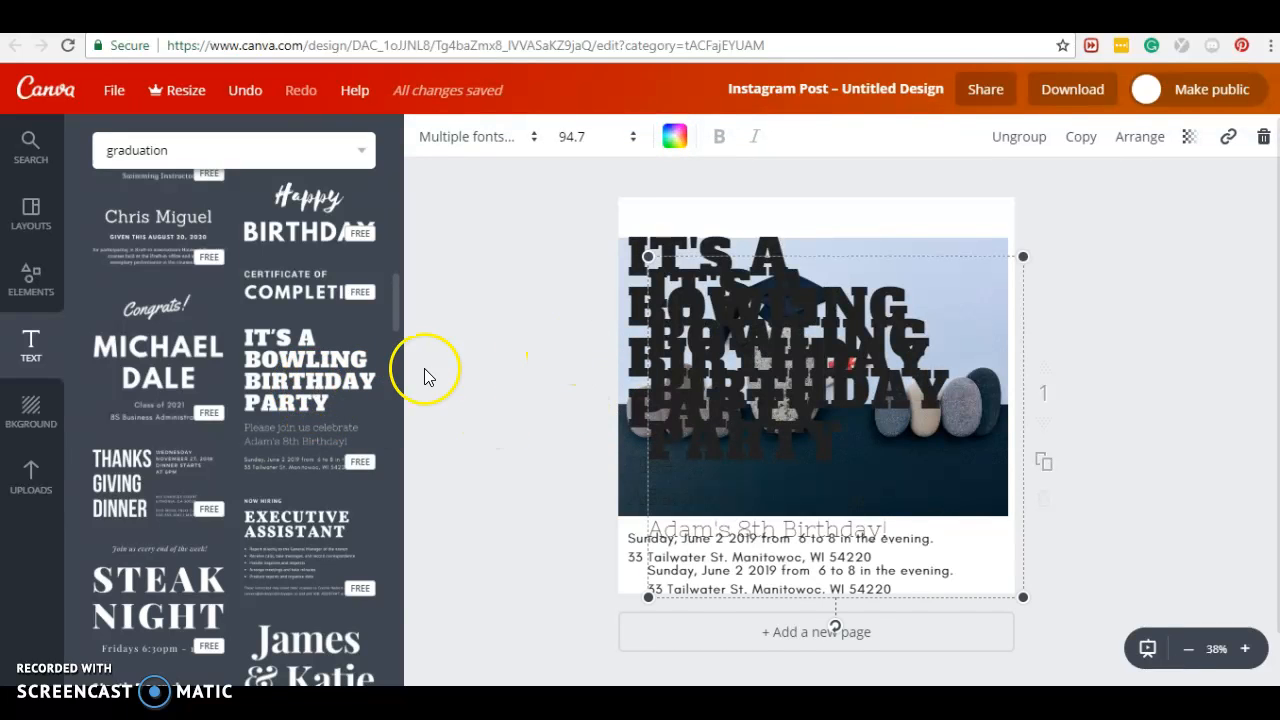
Step: Center the bowling birthday text group within the photo at size 70.9 and open its heading for editing
mouse_move(880, 277)
left_mouse_down()
mouse_move(901, 315)
mouse_move(887, 297)
left_mouse_up()
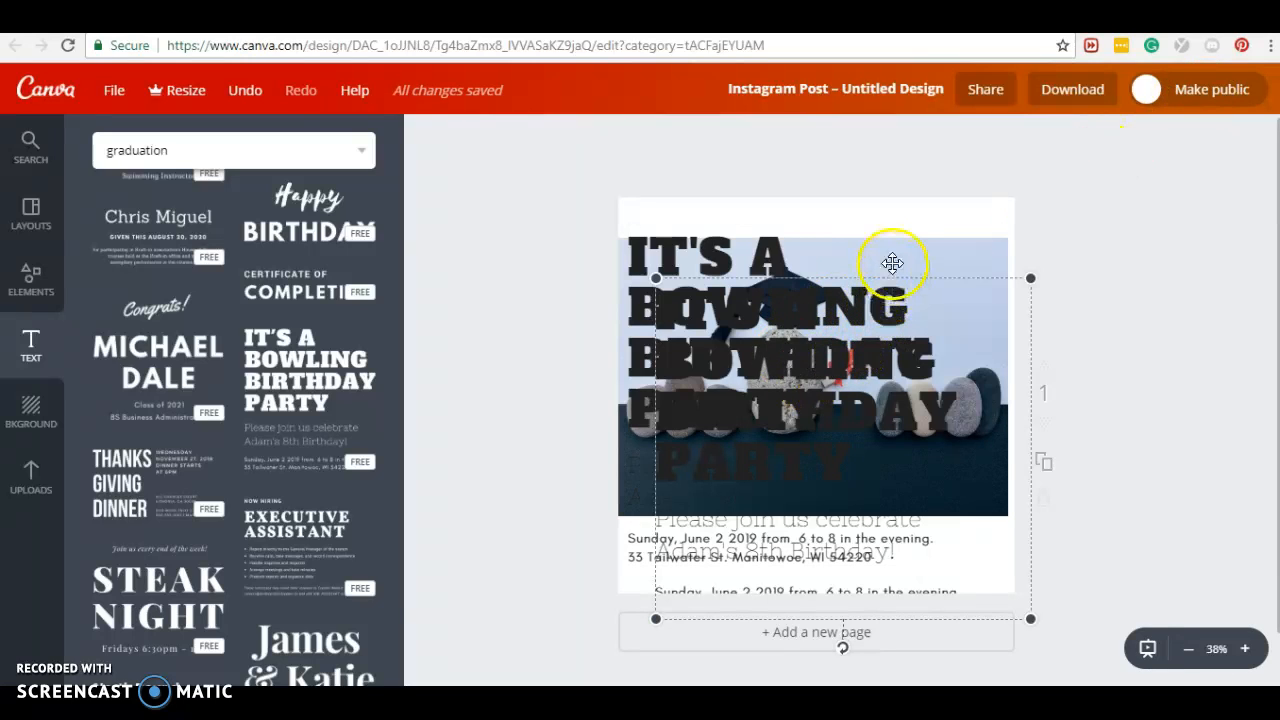
left_click_drag(891, 261, 830, 271)
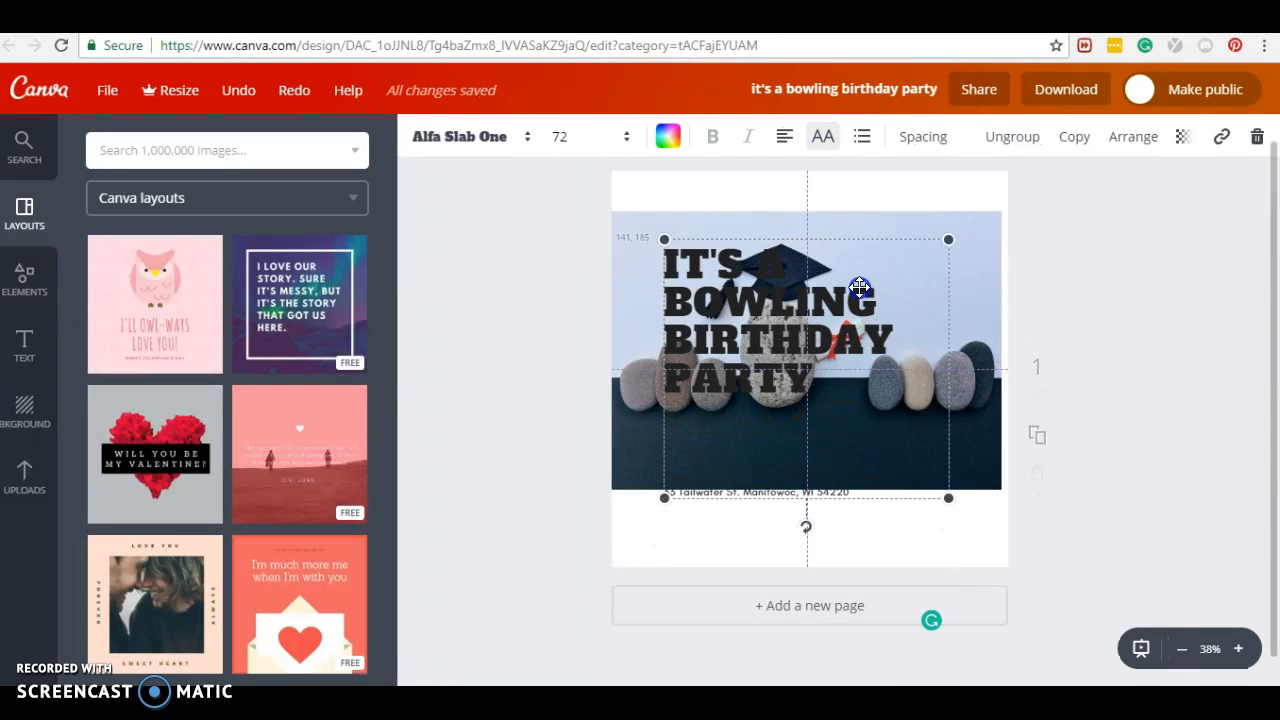
left_click_drag(860, 287, 855, 304)
left_click_drag(951, 481, 950, 480)
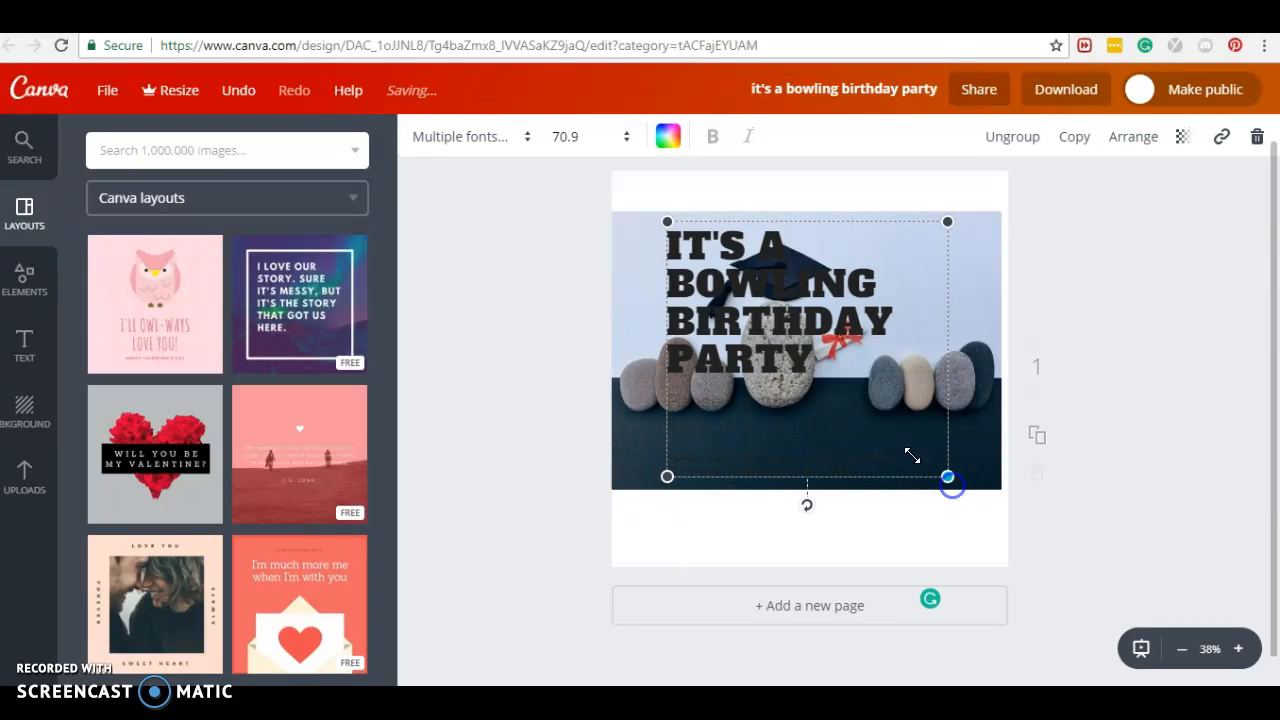
left_click_drag(886, 380, 883, 380)
left_click(775, 238)
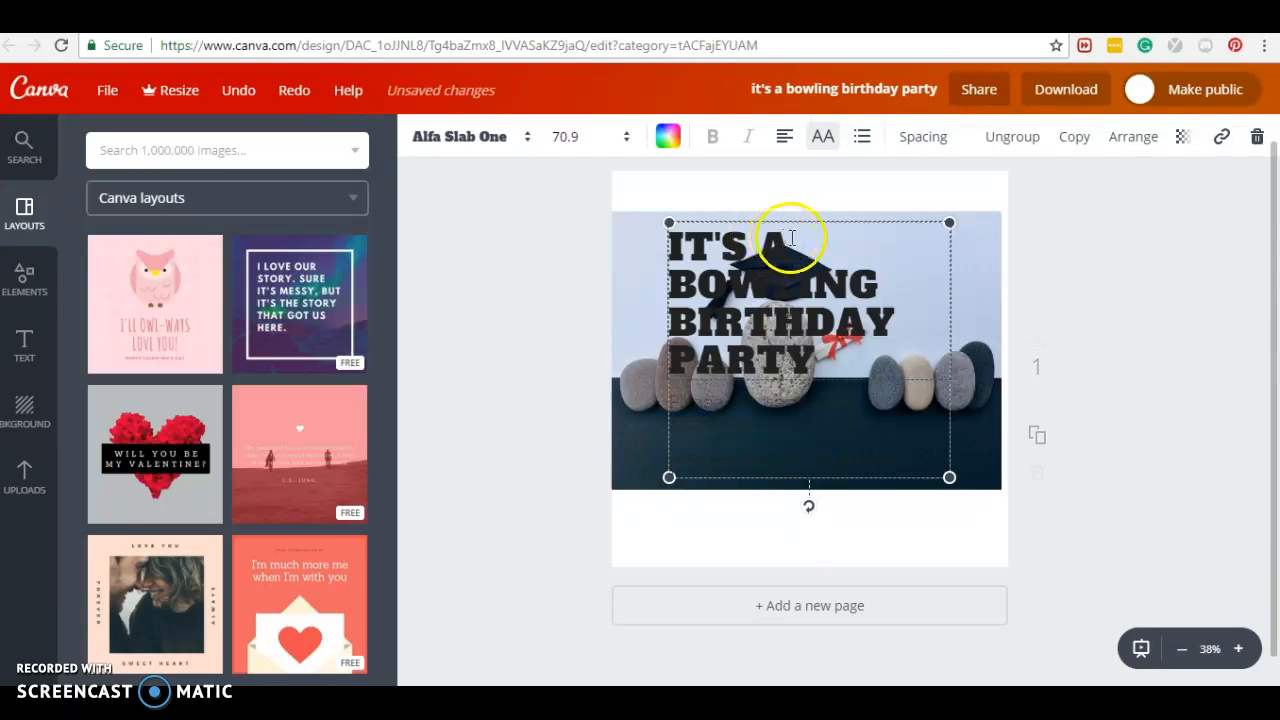
Step: Replace the heading text with "DIGITAL MARKETING ROCKSTARS ARE GOING TO GRADUATE"
left_click_drag(673, 245, 829, 357)
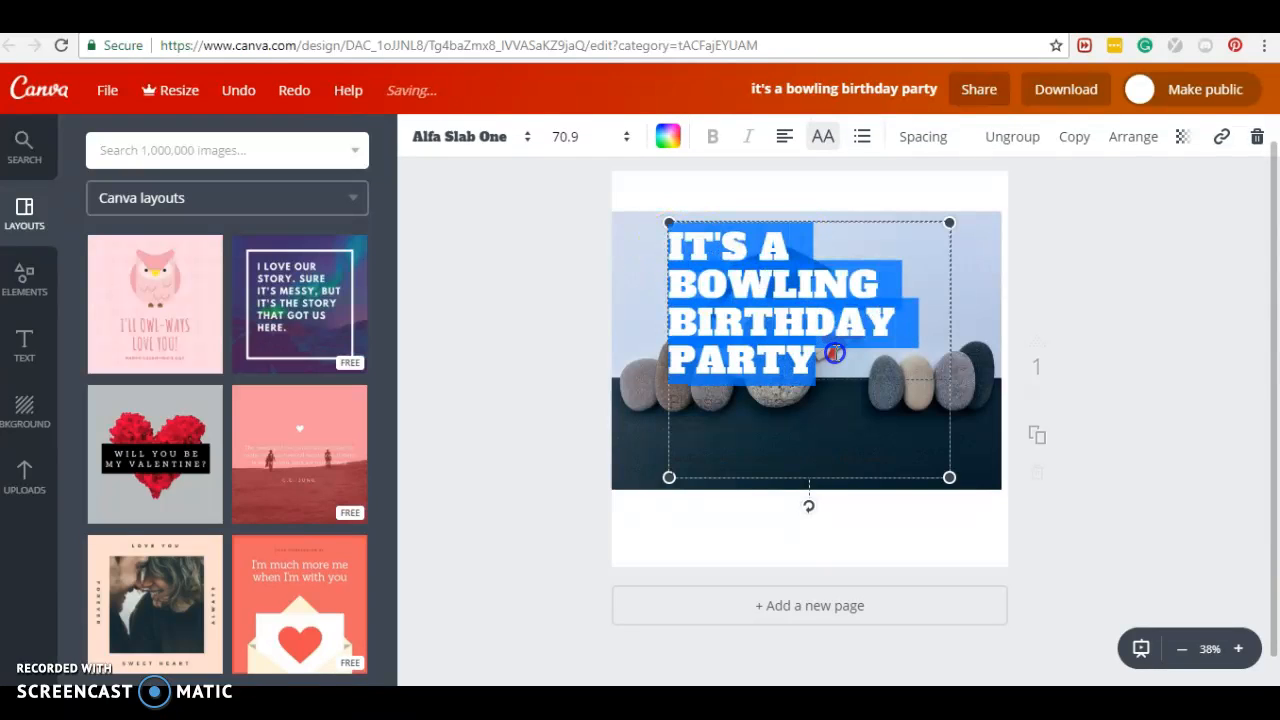
key("BackSpace")
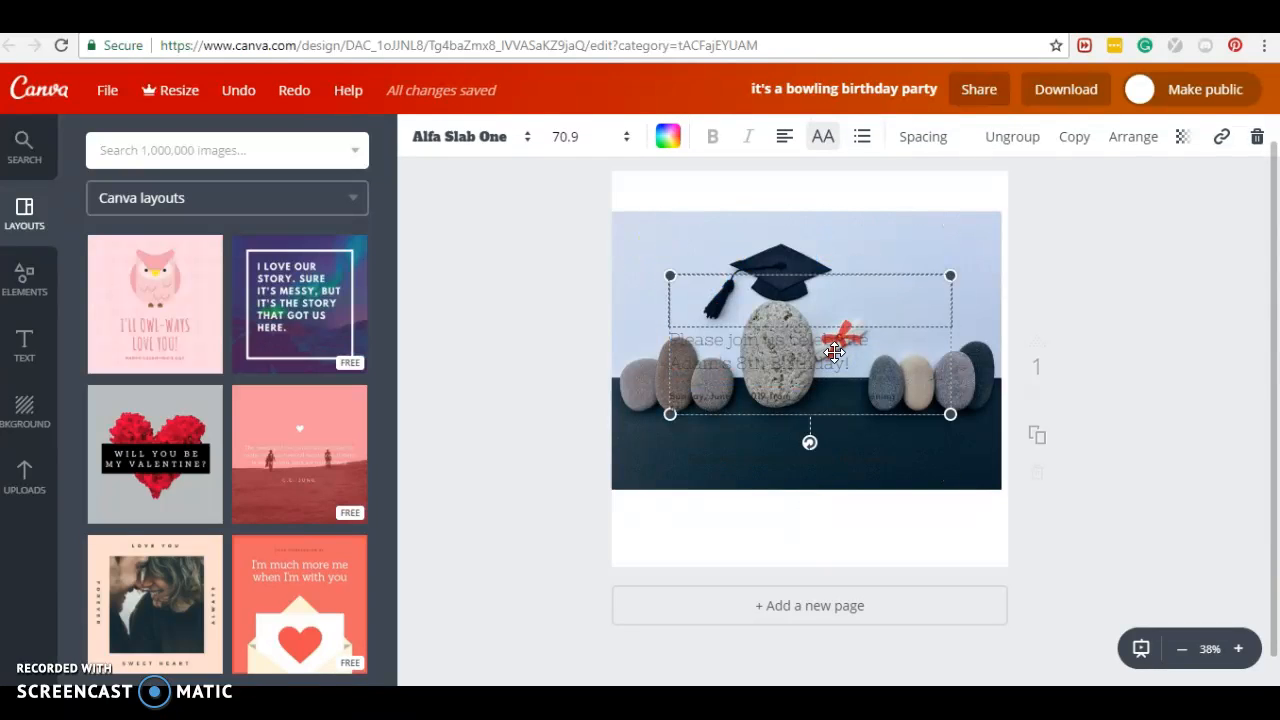
left_click(809, 301)
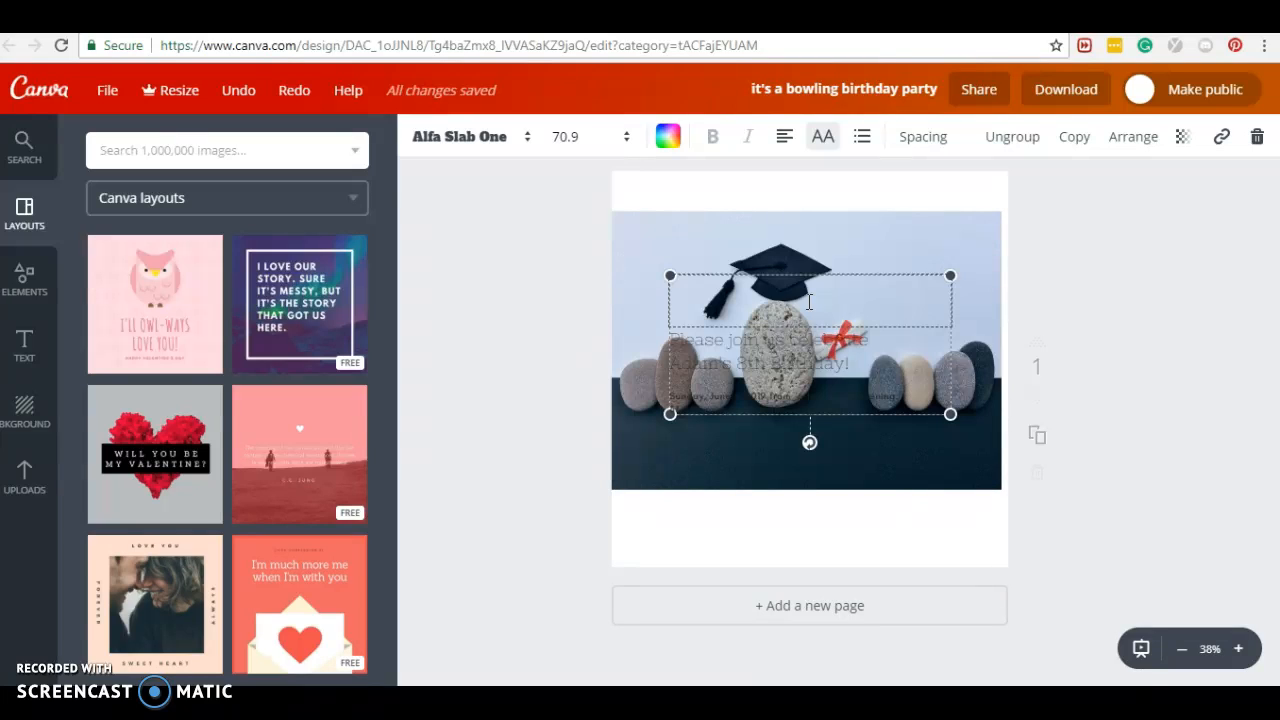
left_click(810, 302)
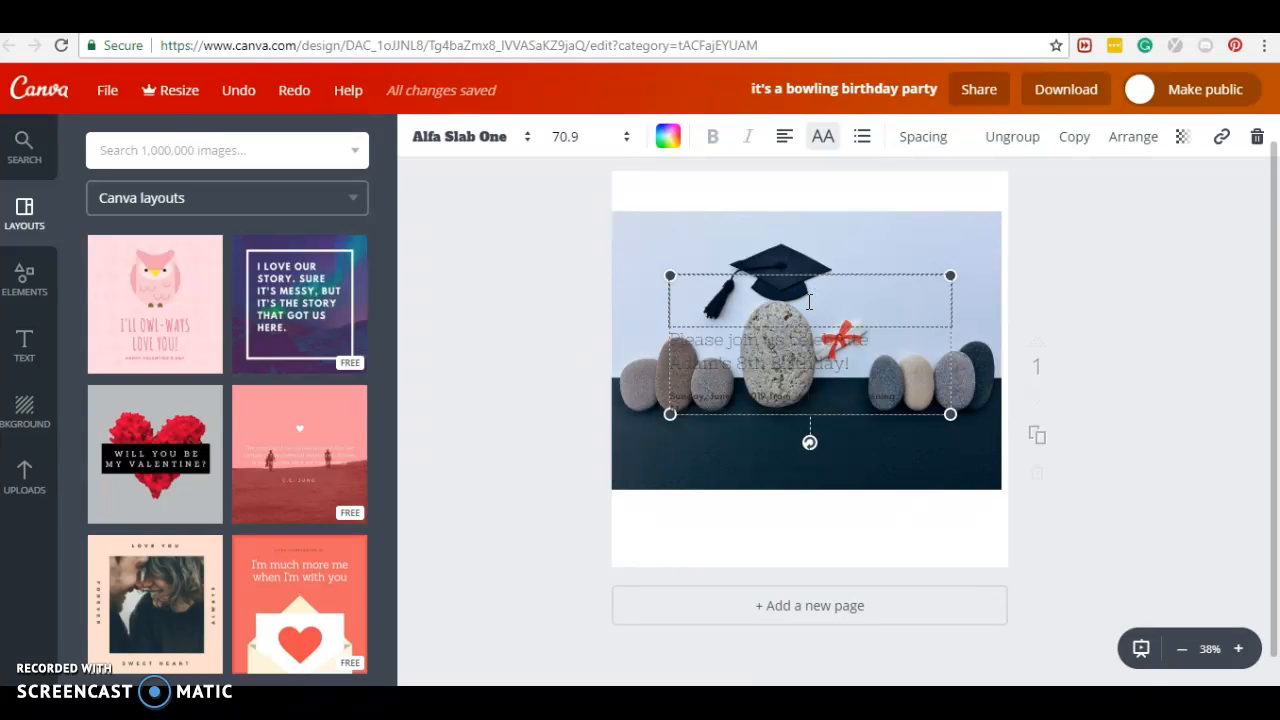
type("DIGITAL")
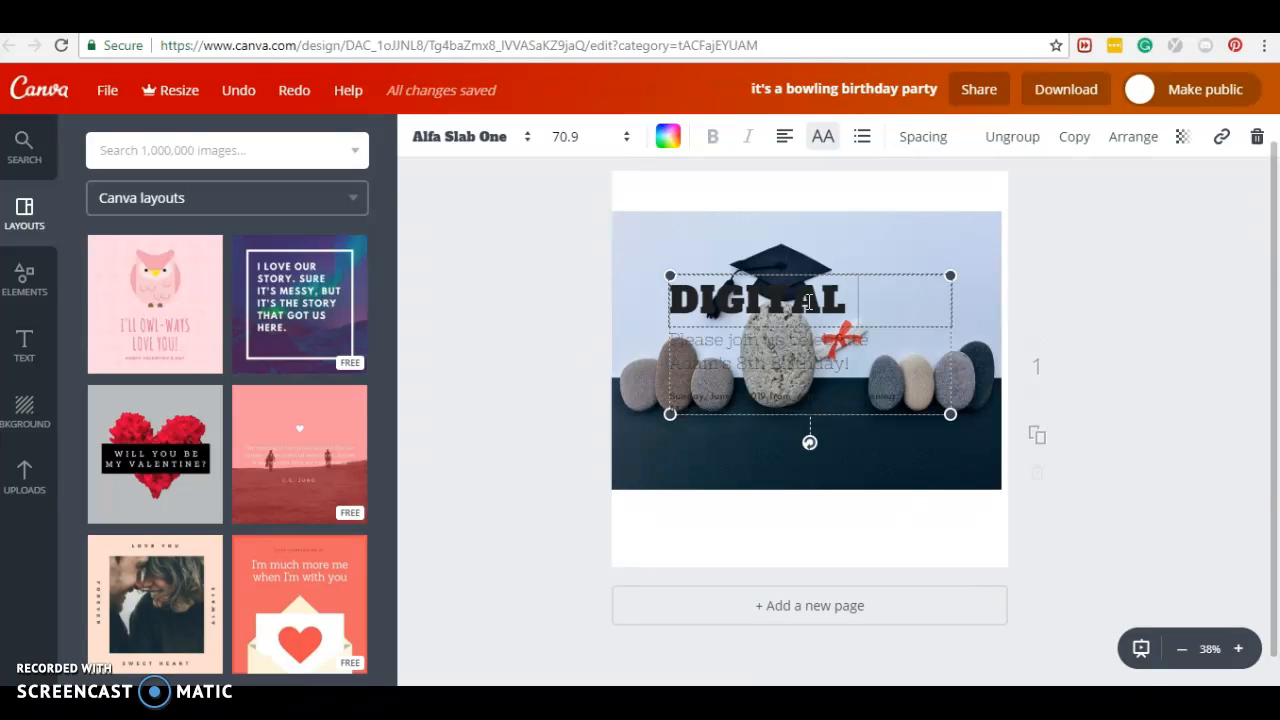
type(" MARKET")
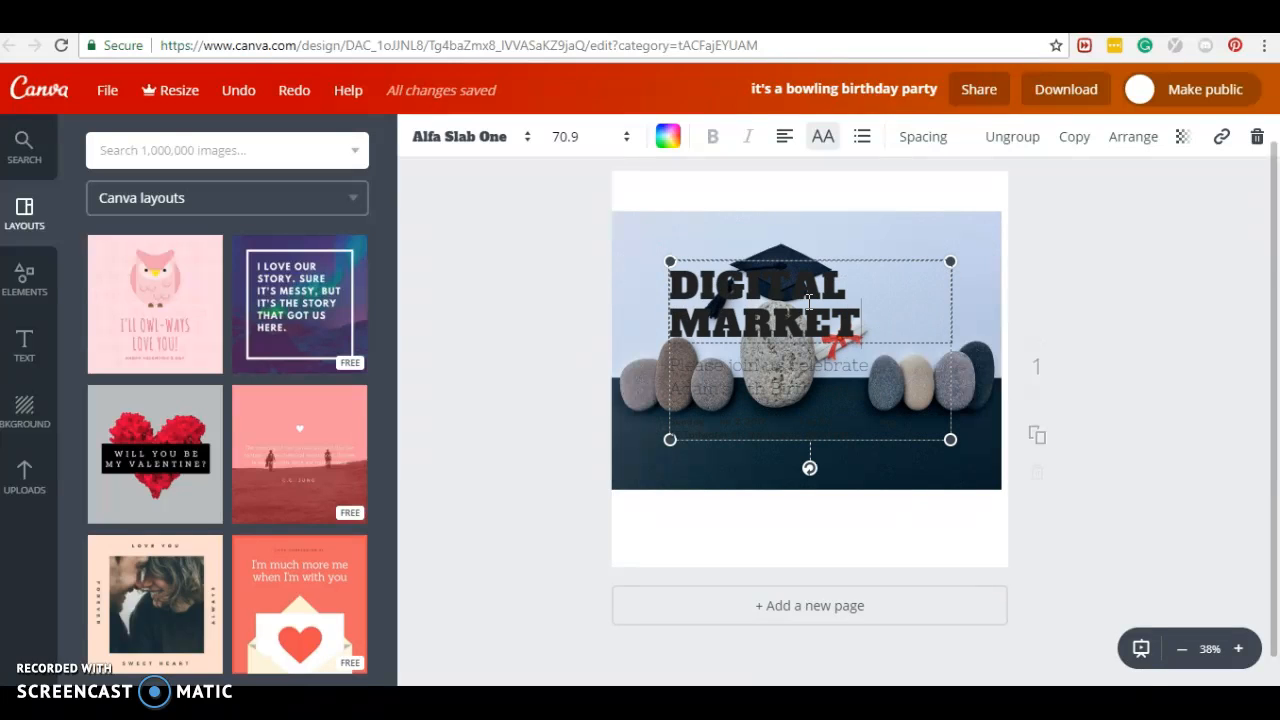
type("ING ROC")
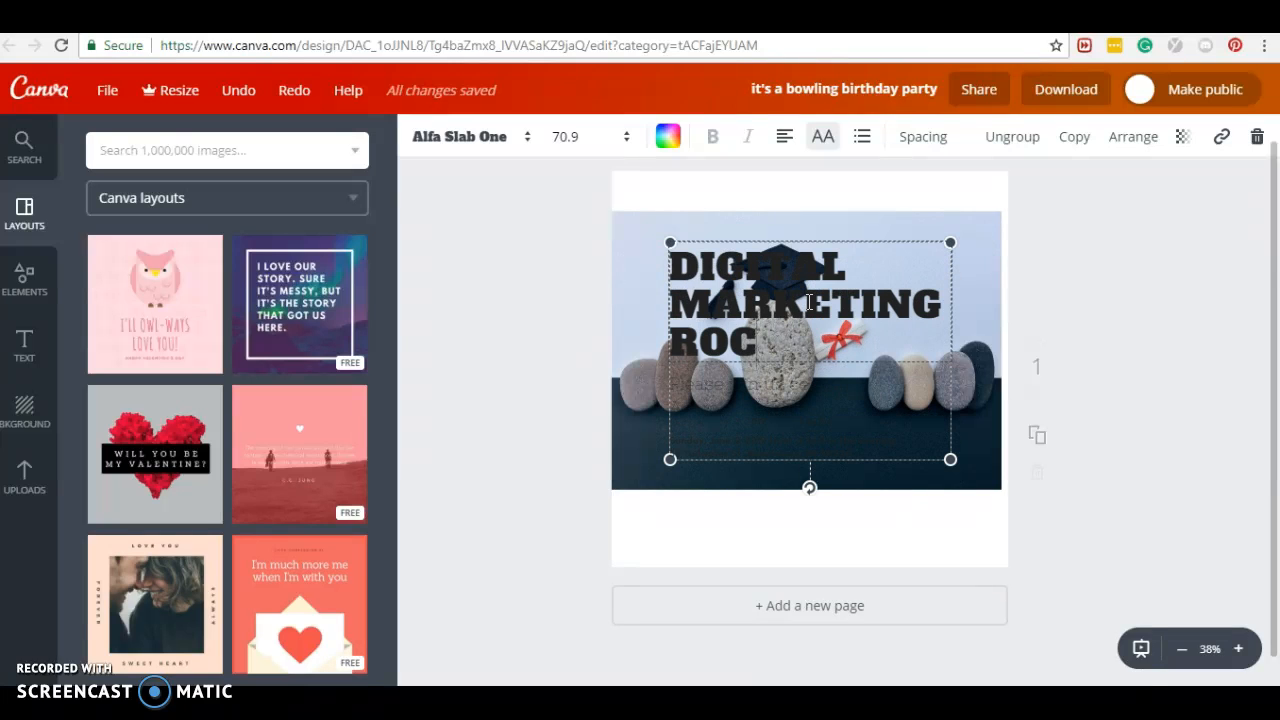
type("KSTARS")
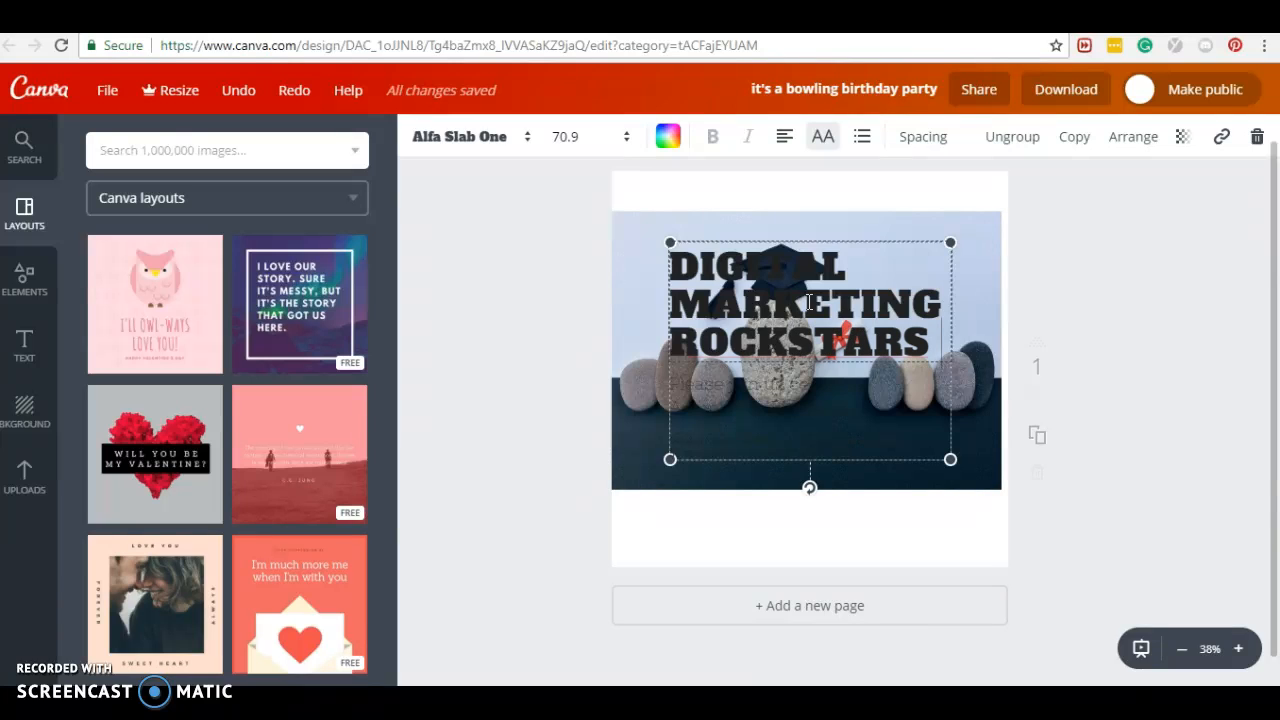
type(" AR")
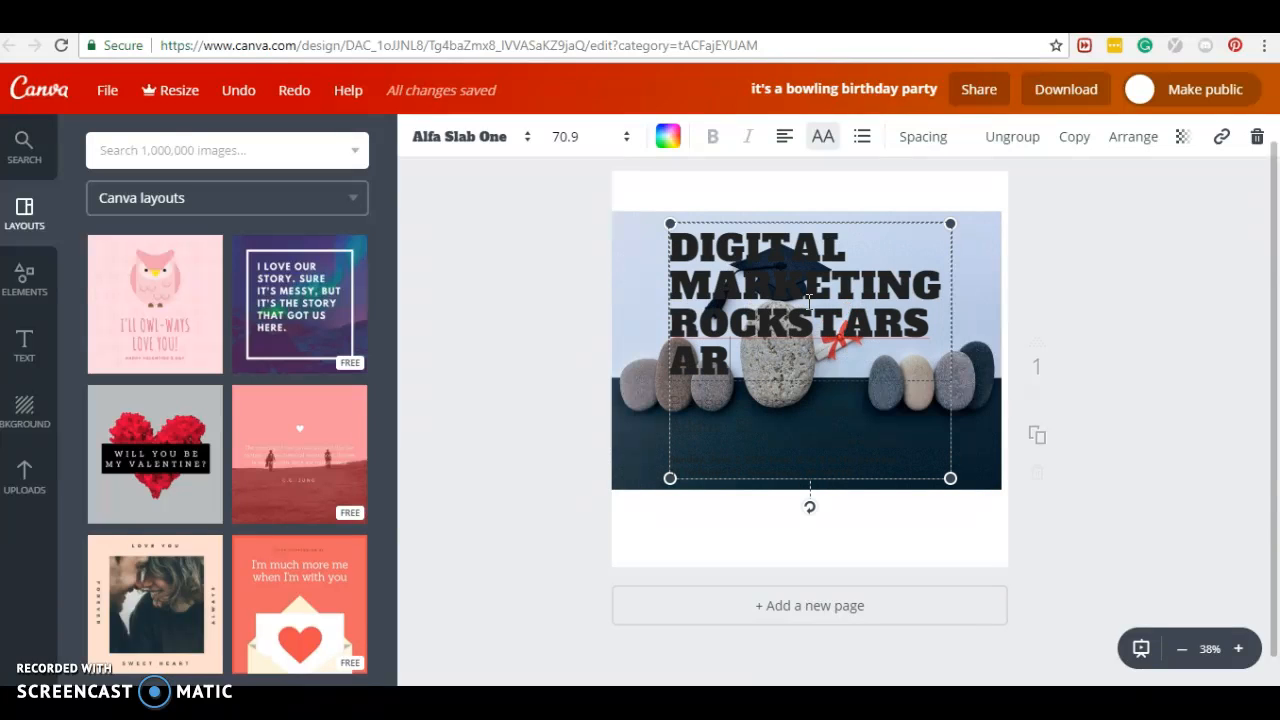
type("E GOI")
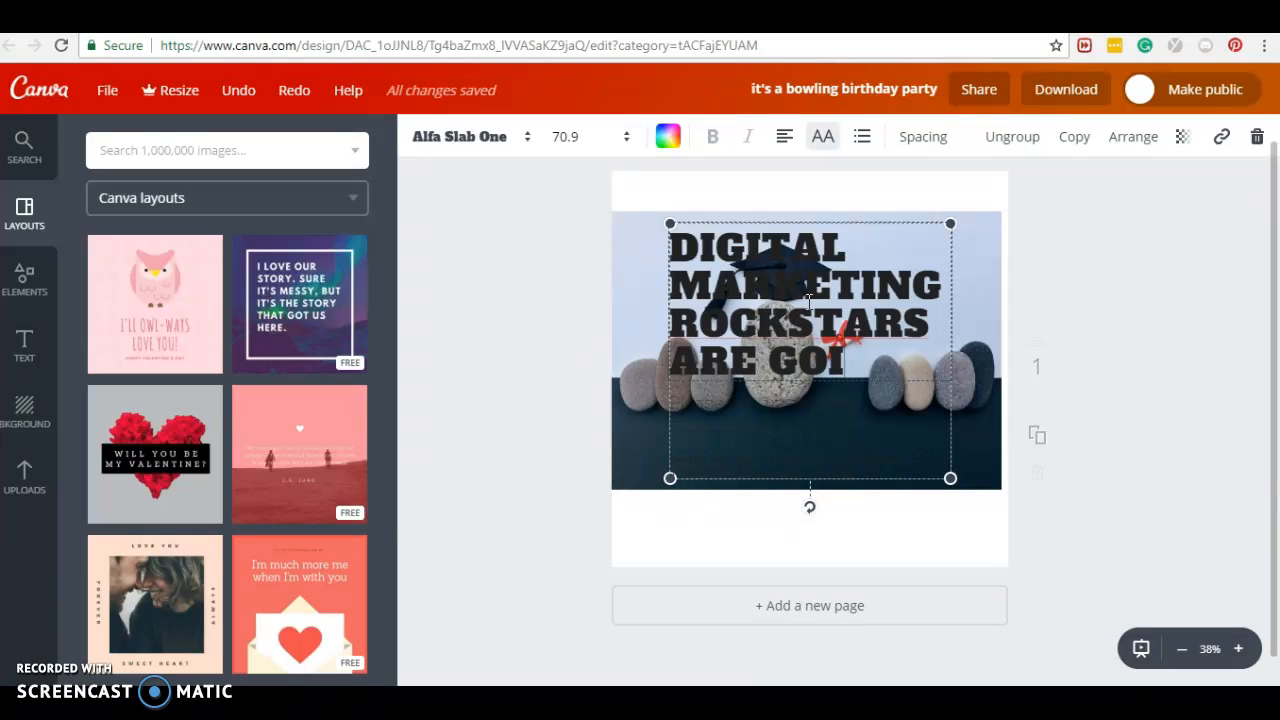
type("NG TO GRADUATE")
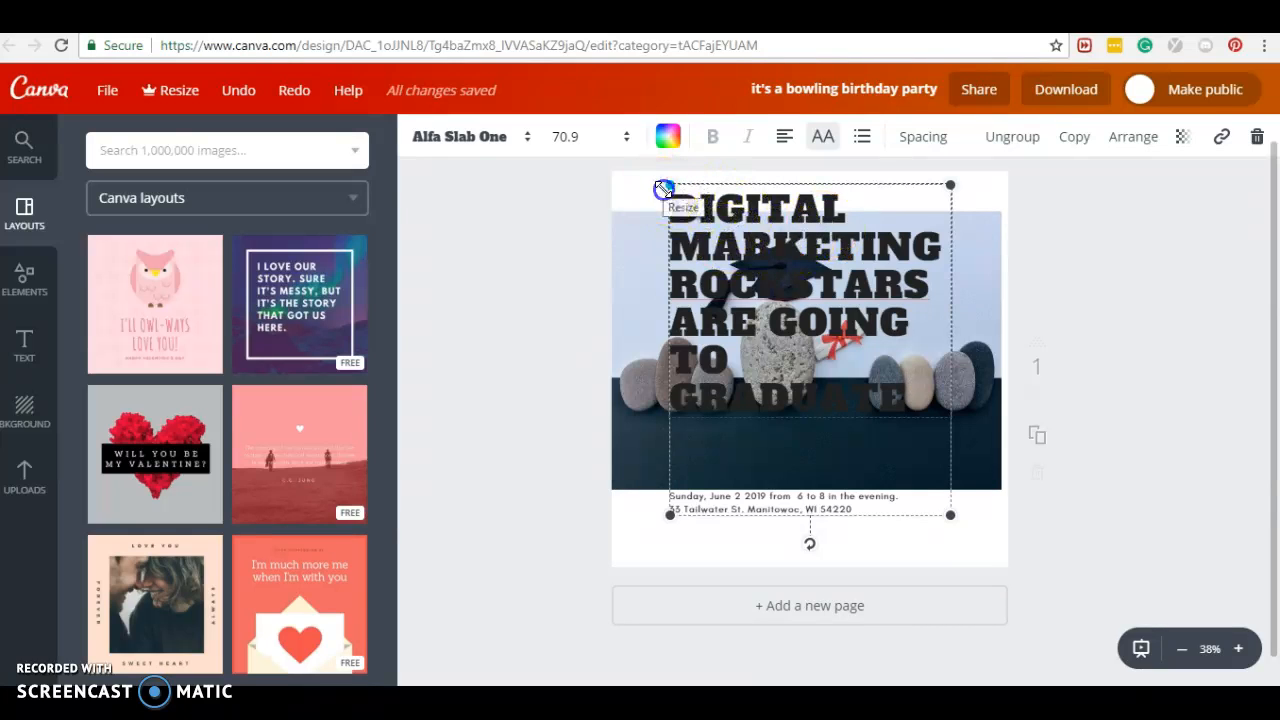
Step: Scale down the whole text group and center it horizontally so that it fits within the stones photo
left_click_drag(677, 226, 682, 232)
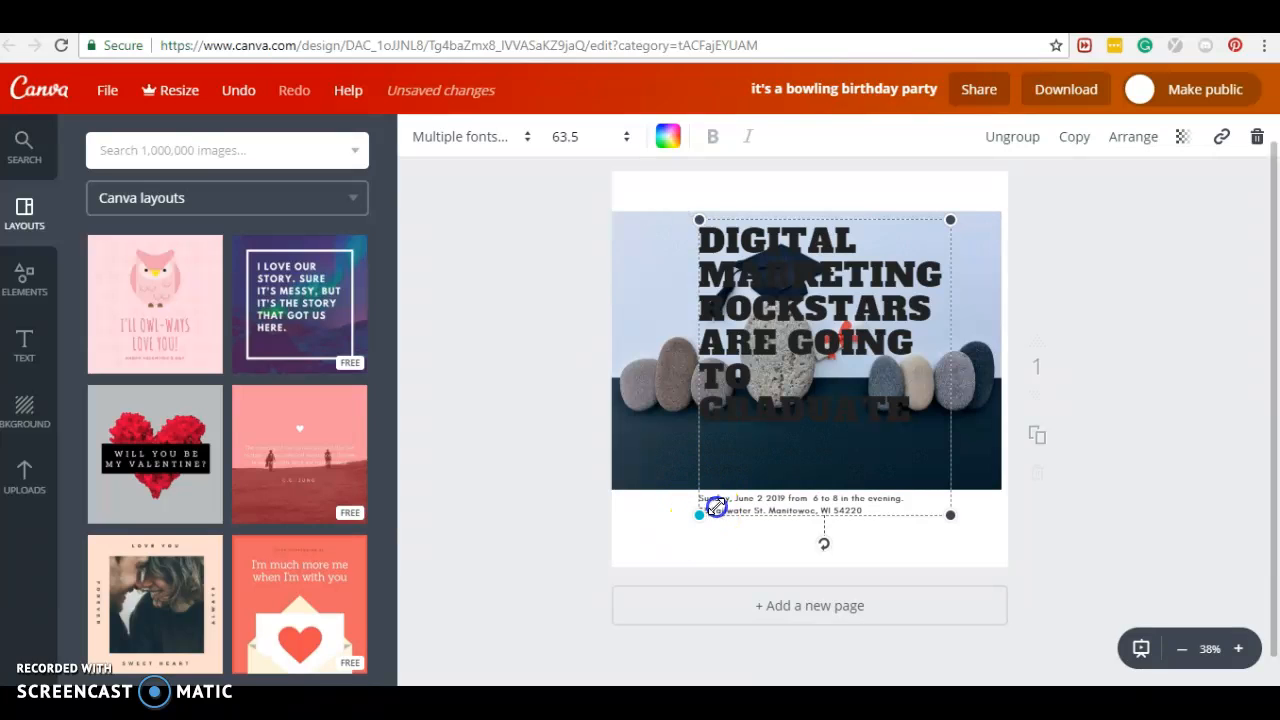
left_click_drag(730, 479, 703, 476)
left_click_drag(809, 366, 780, 364)
left_click(757, 309)
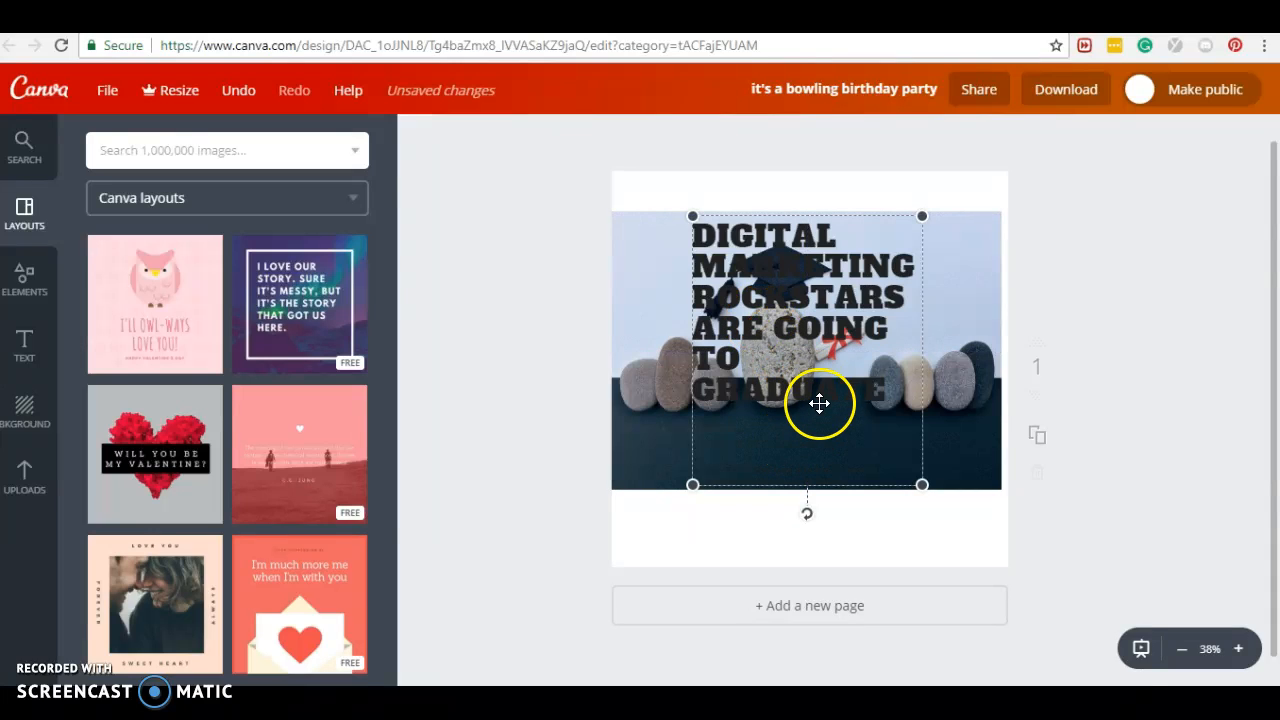
Step: Delete the two-line birthday invitation text below the heading
left_click(702, 428)
left_click(745, 451)
left_click(745, 451)
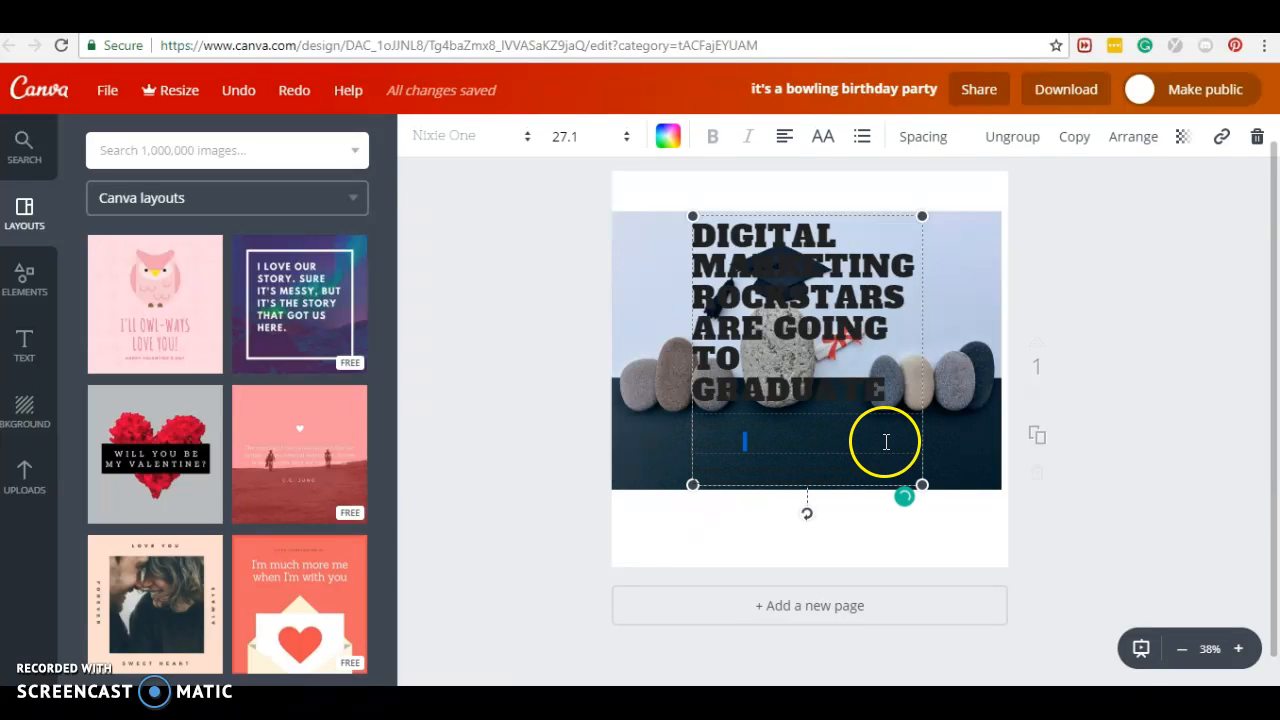
left_click_drag(888, 446, 722, 437)
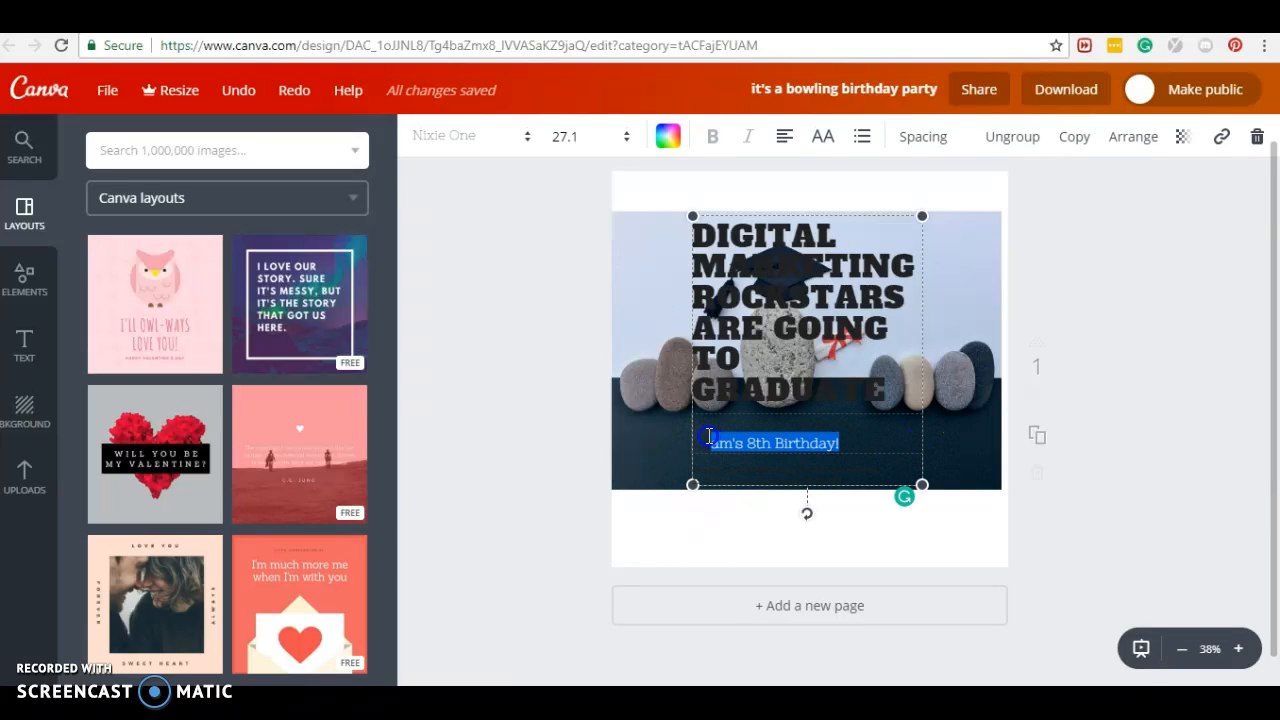
left_click_drag(903, 441, 694, 420)
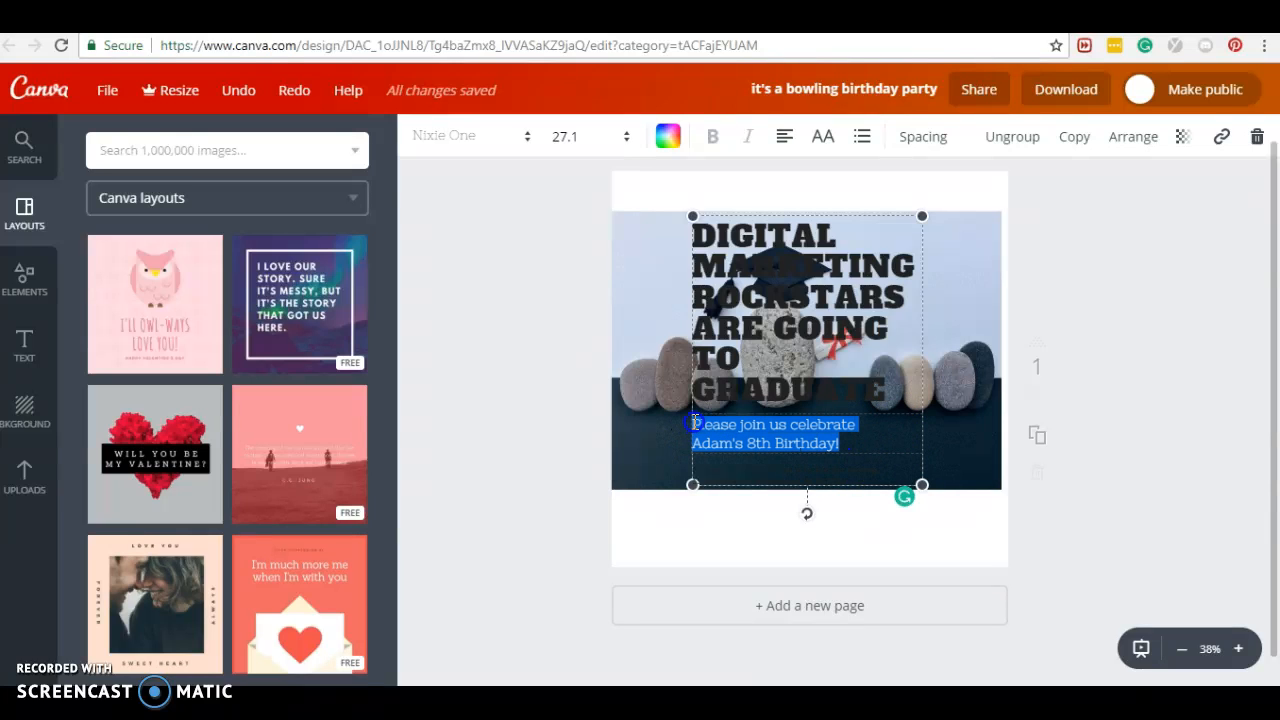
key("BackSpace")
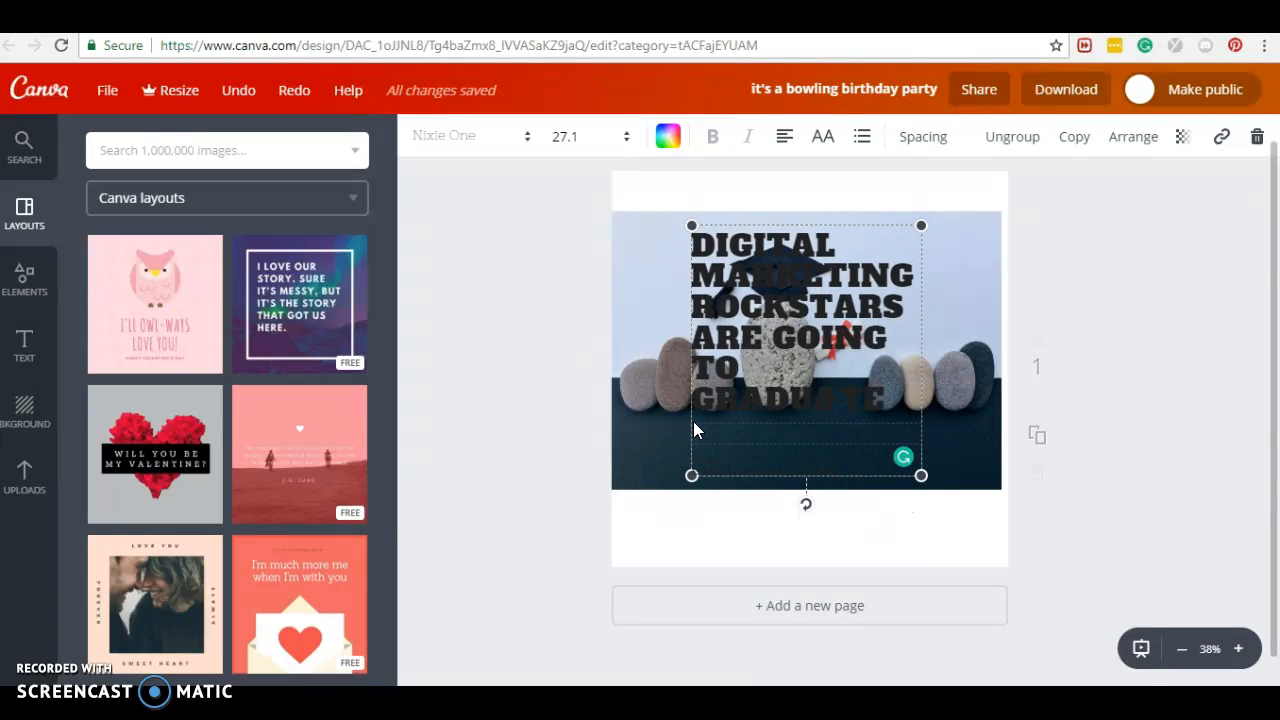
Step: Try to set the text color of the emptied invitation line to white
left_click(705, 429)
left_click(668, 136)
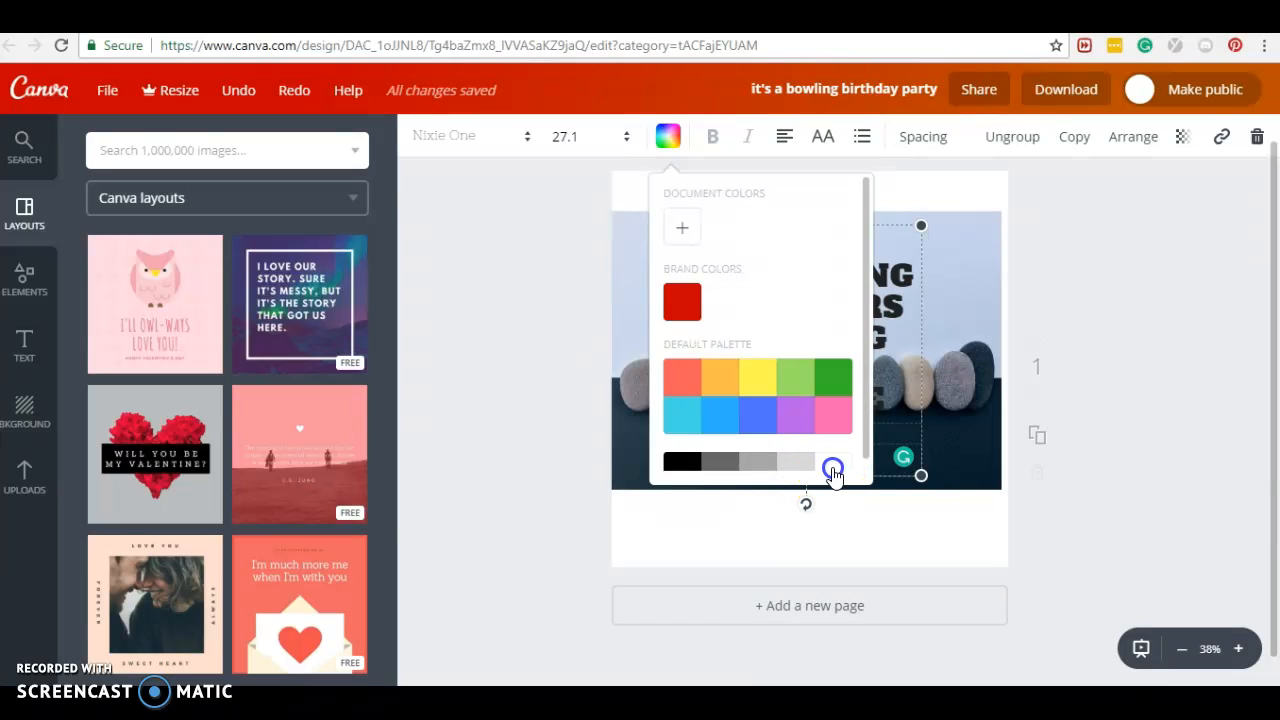
left_click(832, 465)
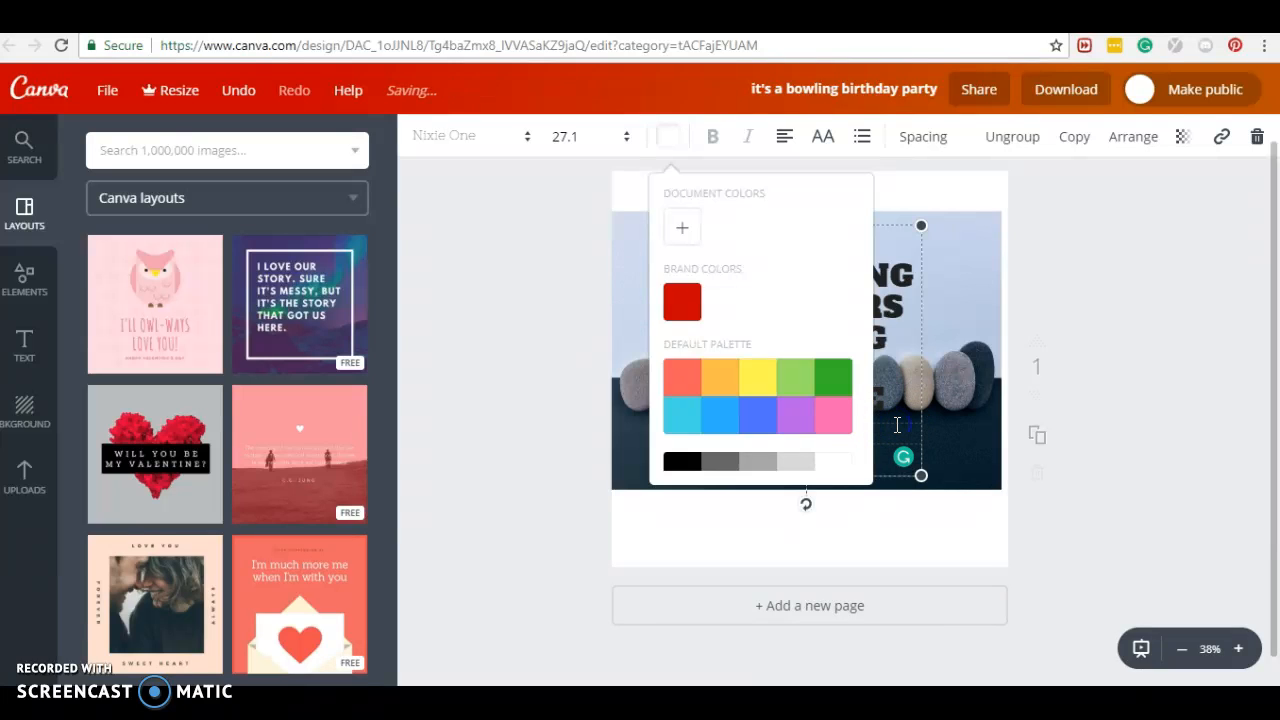
left_click(834, 465)
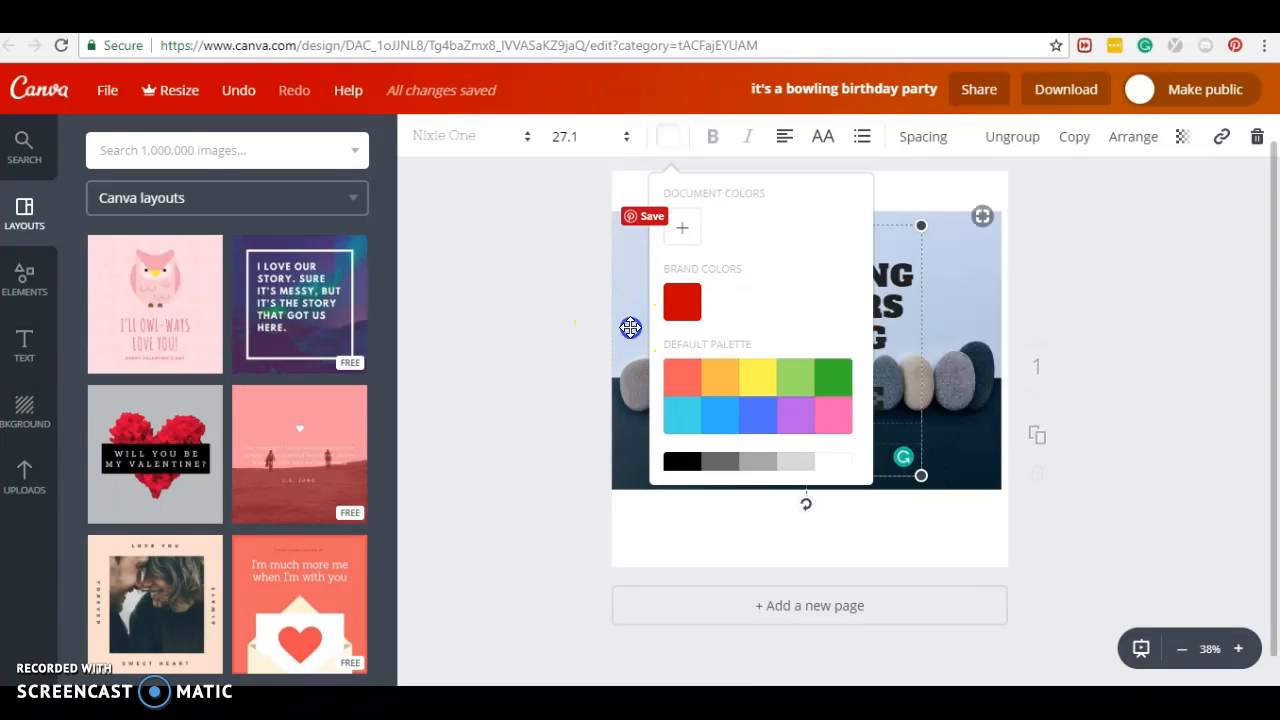
left_click(909, 337)
Step: Delete the date and time line from the small text below the heading
left_click(829, 440)
left_click(827, 432)
left_click(846, 429)
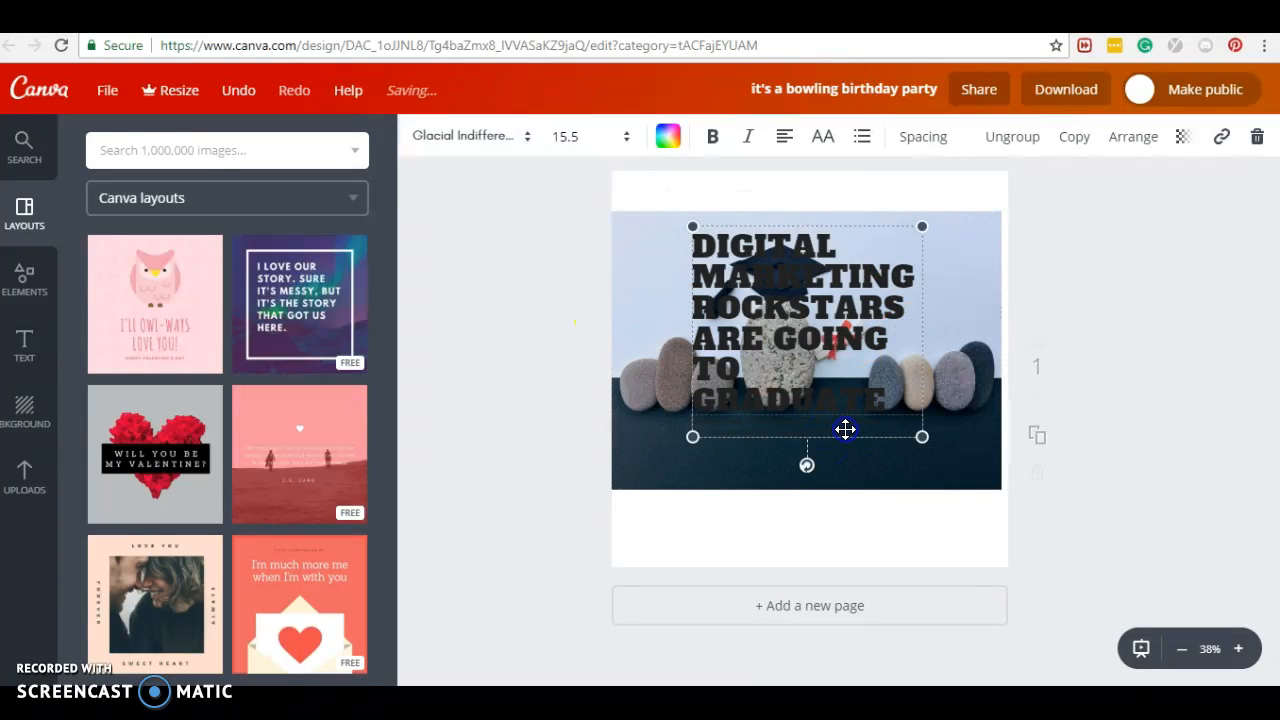
left_click(888, 429)
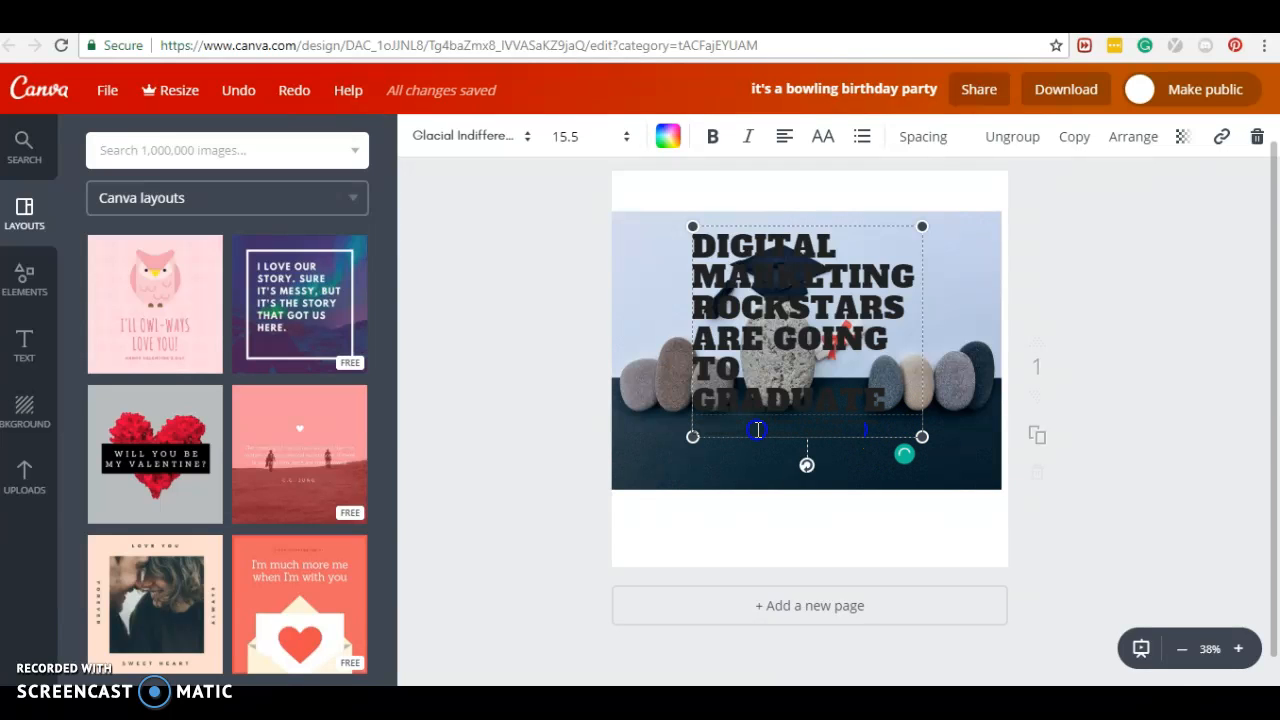
left_click_drag(757, 430, 940, 438)
left_click(902, 430)
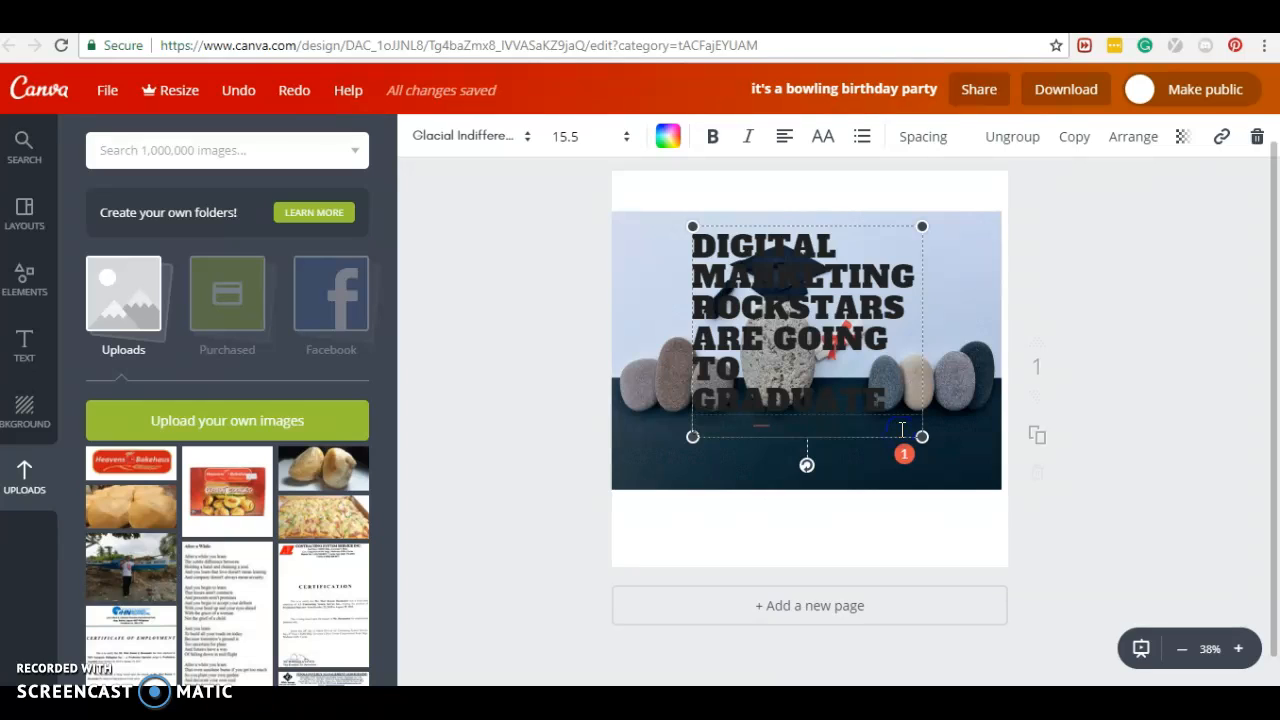
left_click_drag(880, 422, 703, 418)
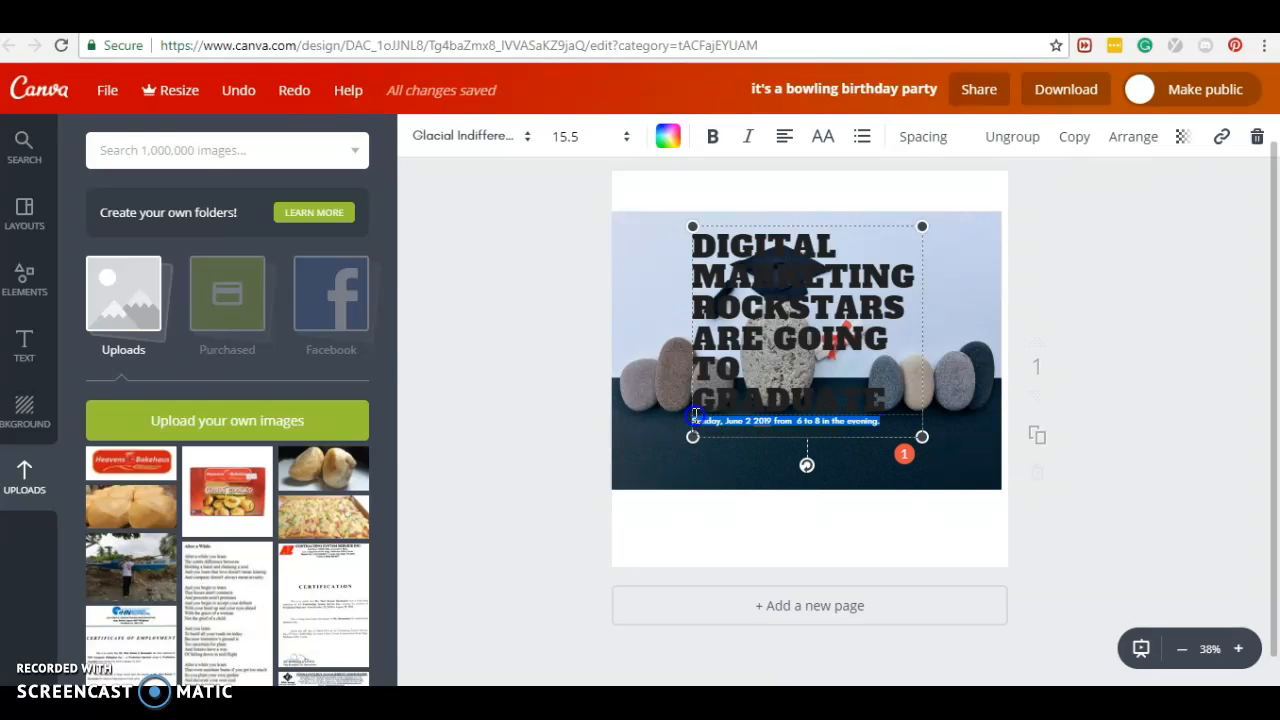
key("BackSpace")
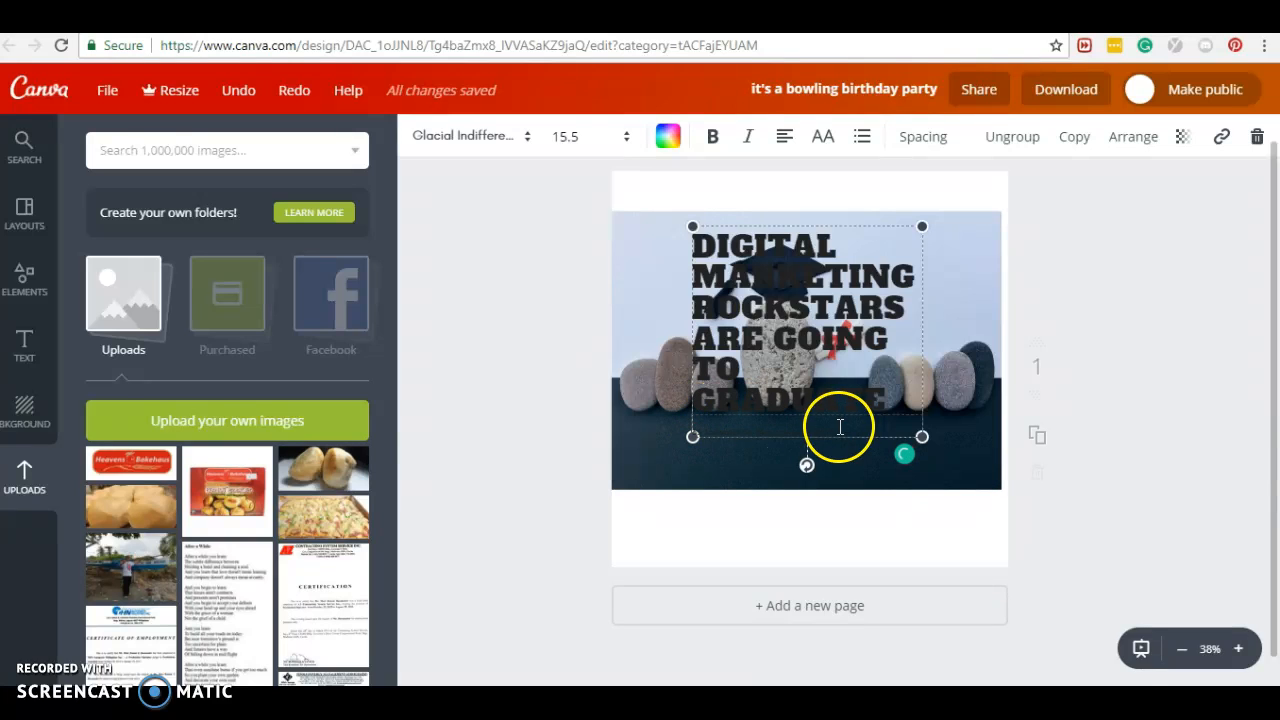
Step: Set the color of the small text below the heading to white
left_click(709, 422)
left_click(668, 136)
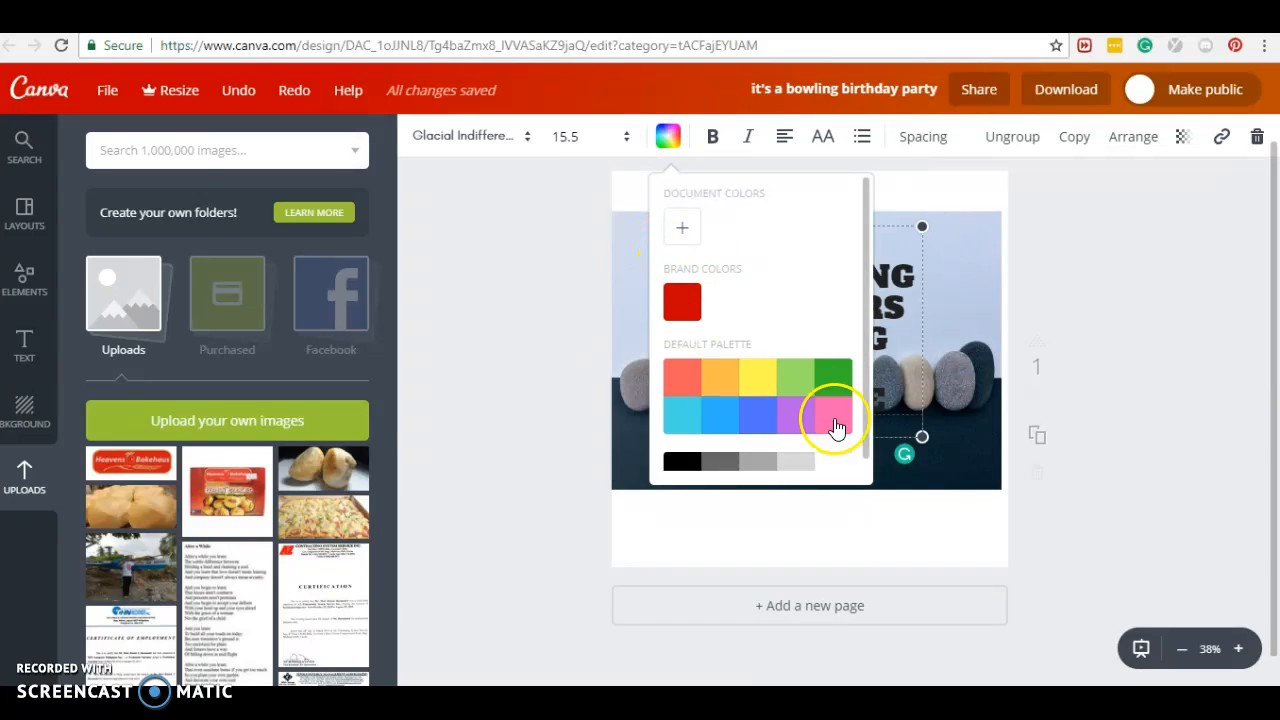
left_click(832, 462)
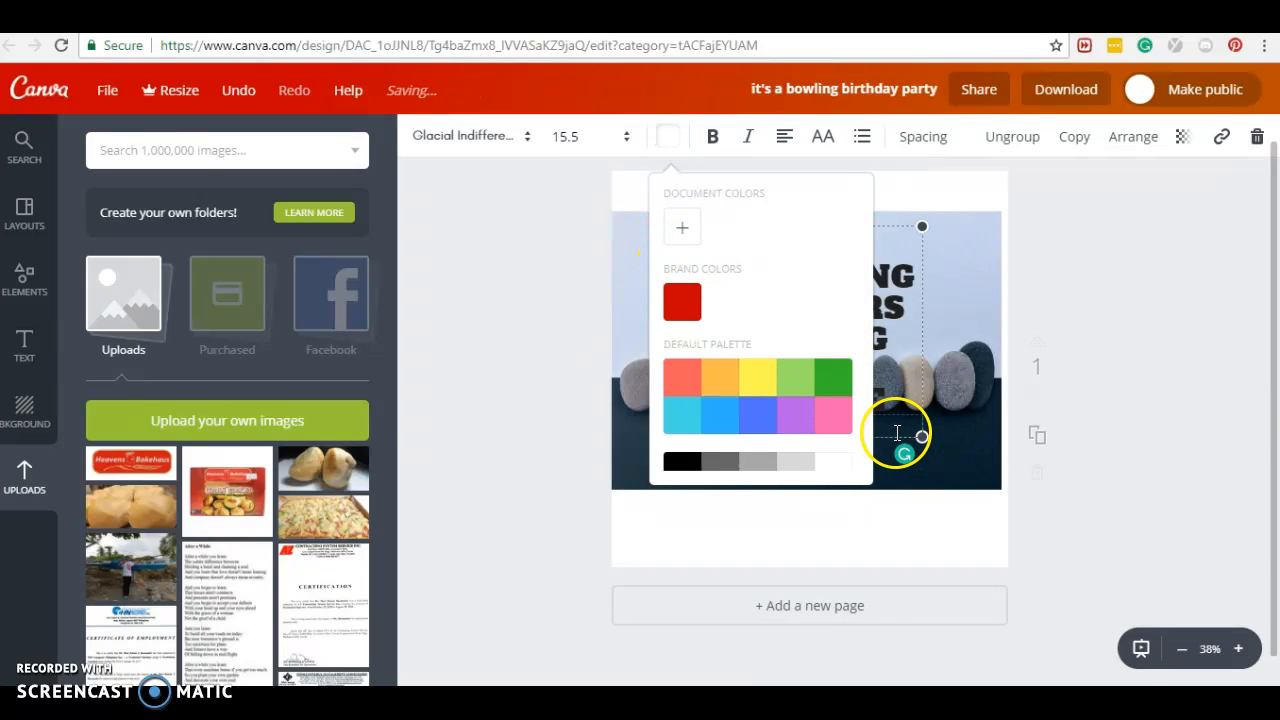
left_click(836, 462)
left_click(883, 430)
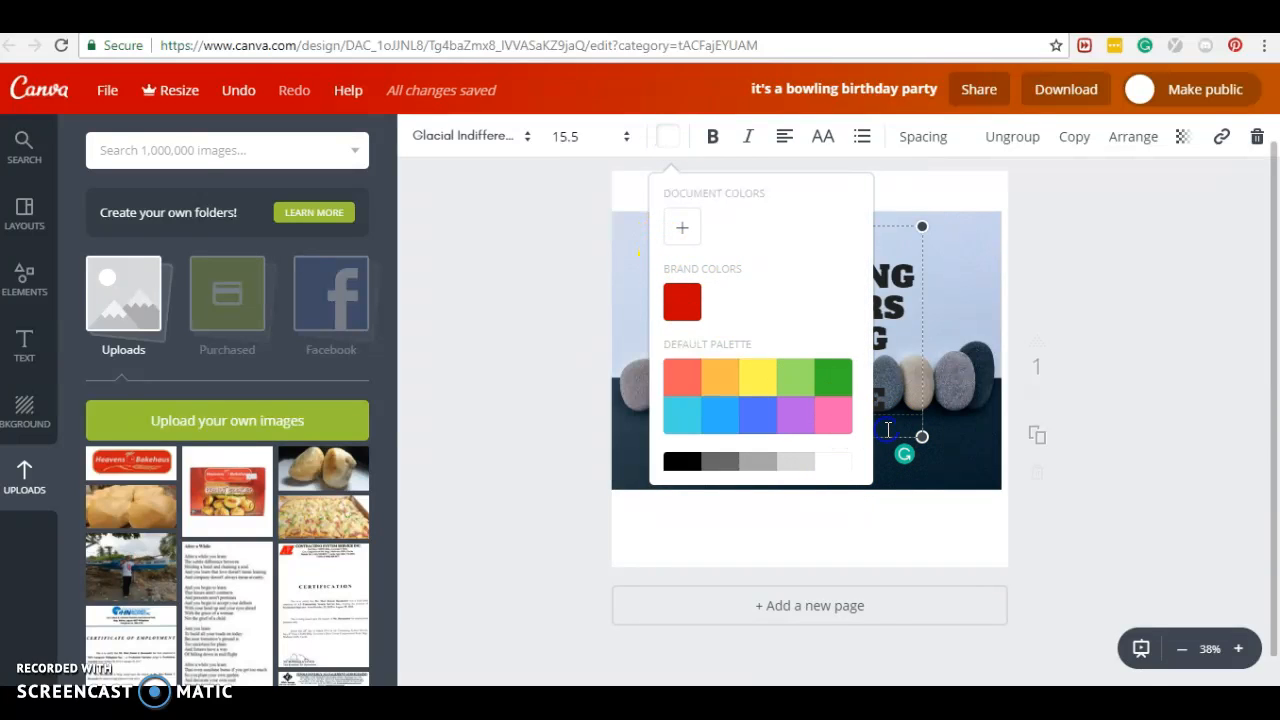
left_click(668, 136)
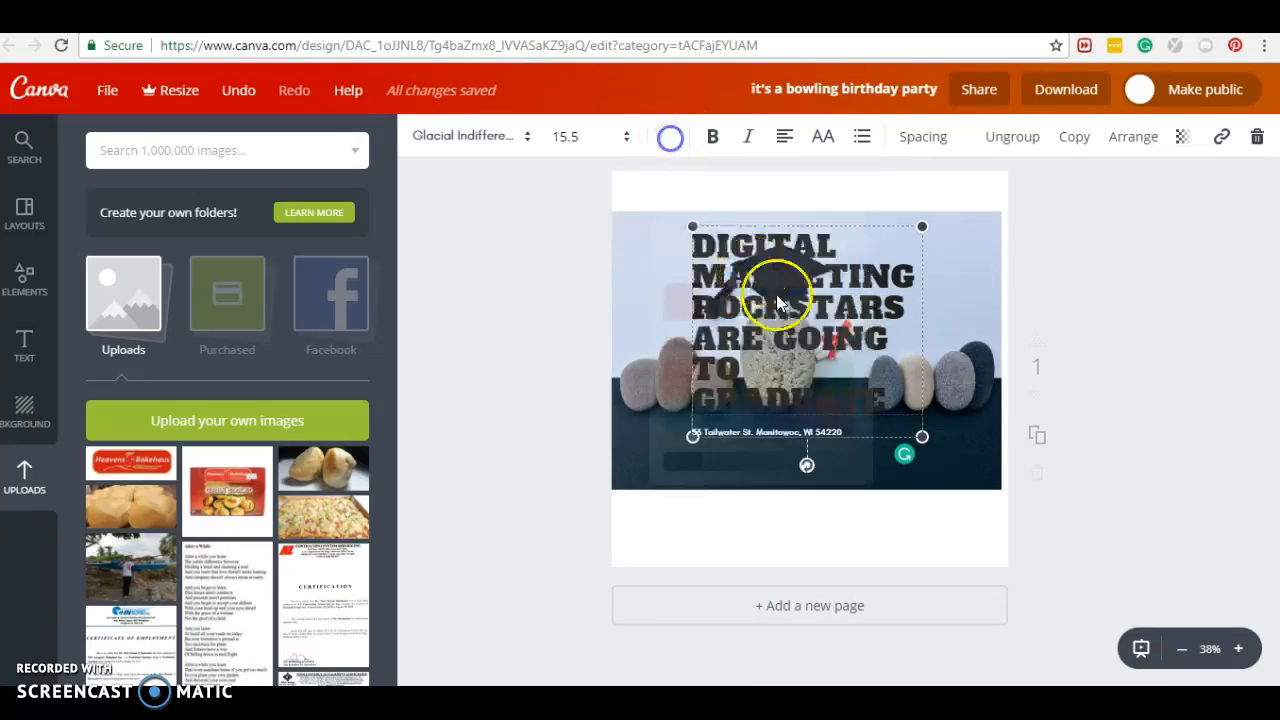
Step: Replace the address line below the heading with "And you are all invited!"
left_click(862, 430)
left_click_drag(870, 431, 690, 432)
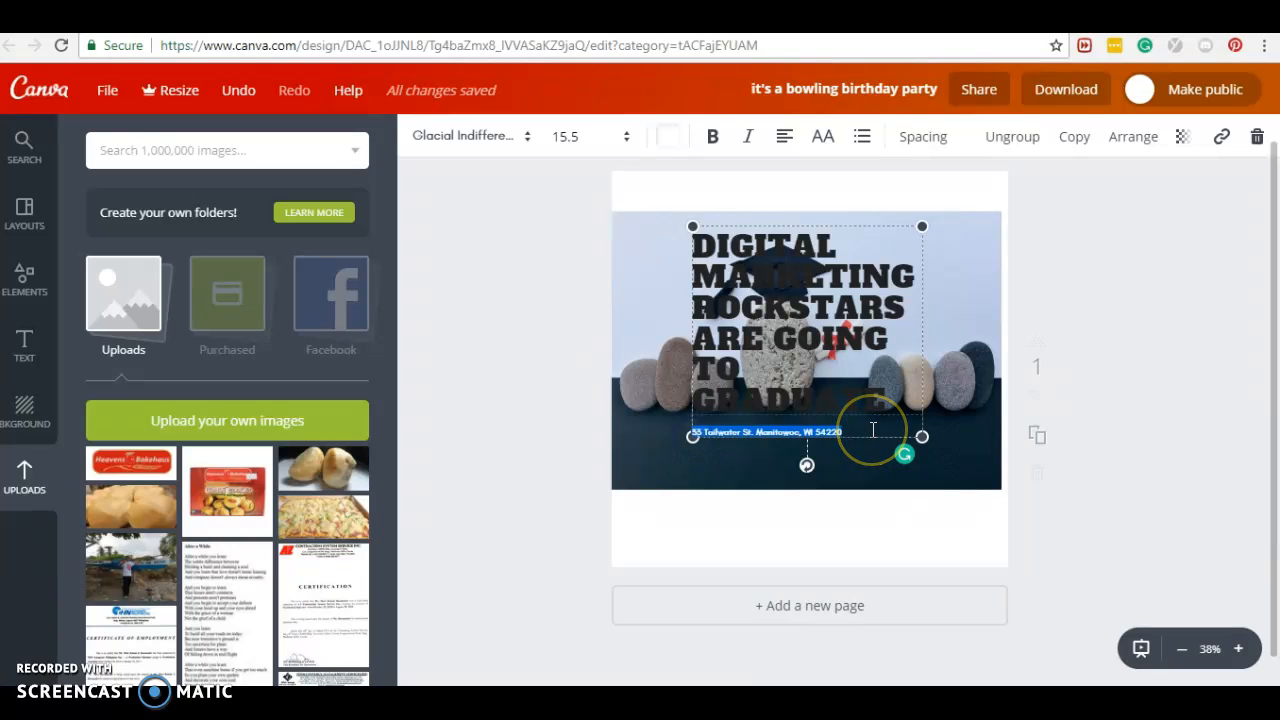
key("BackSpace")
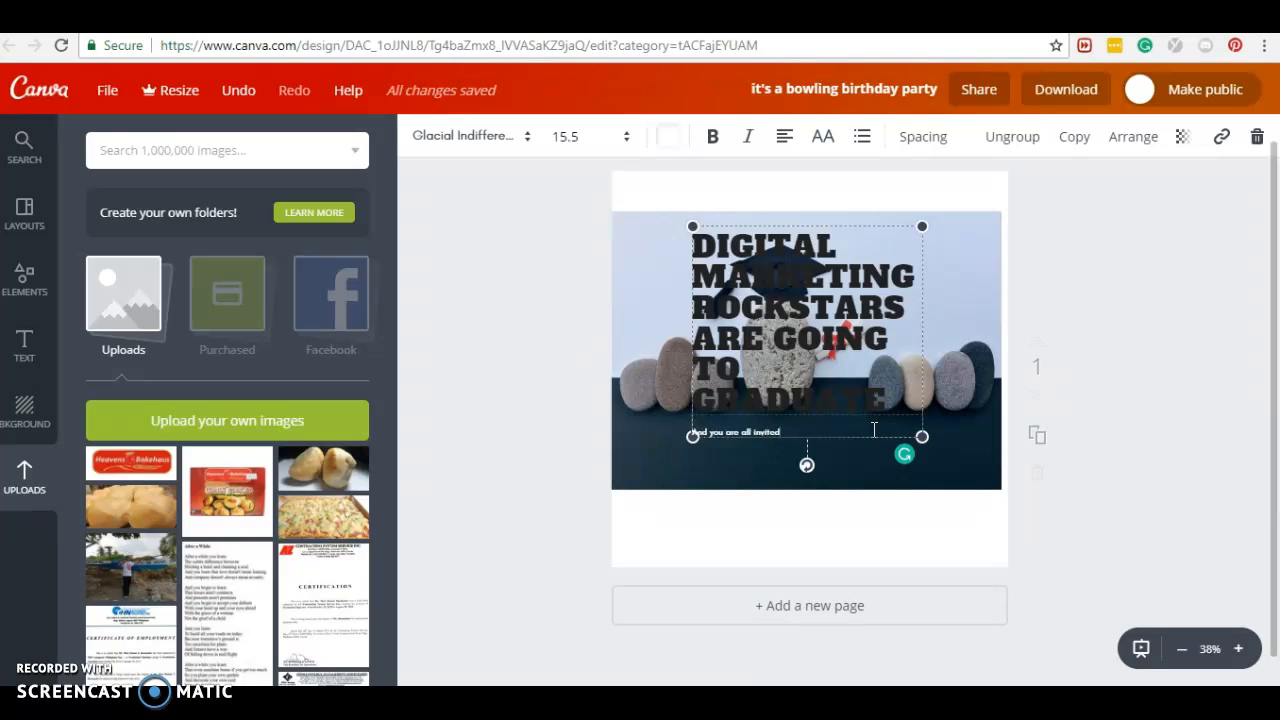
Step: Set the "And you are all invited!" line to size 28 and center-align it
left_click_drag(873, 429, 823, 434)
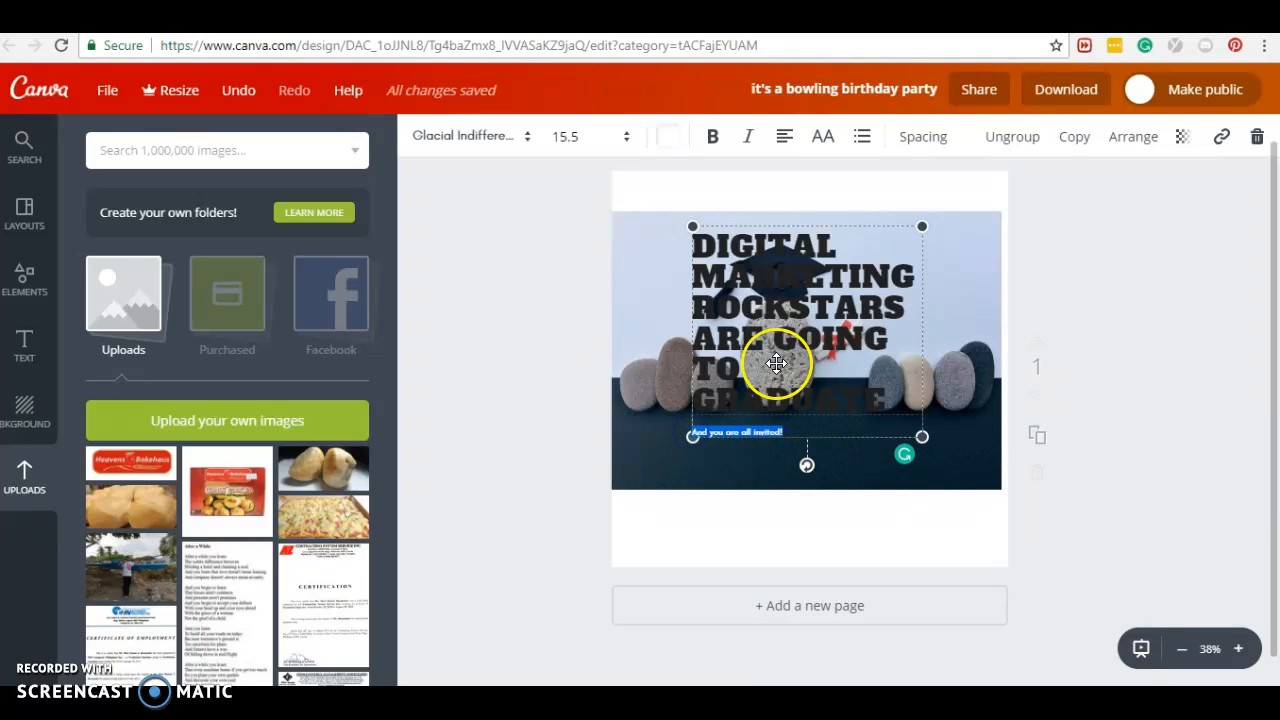
left_click(627, 140)
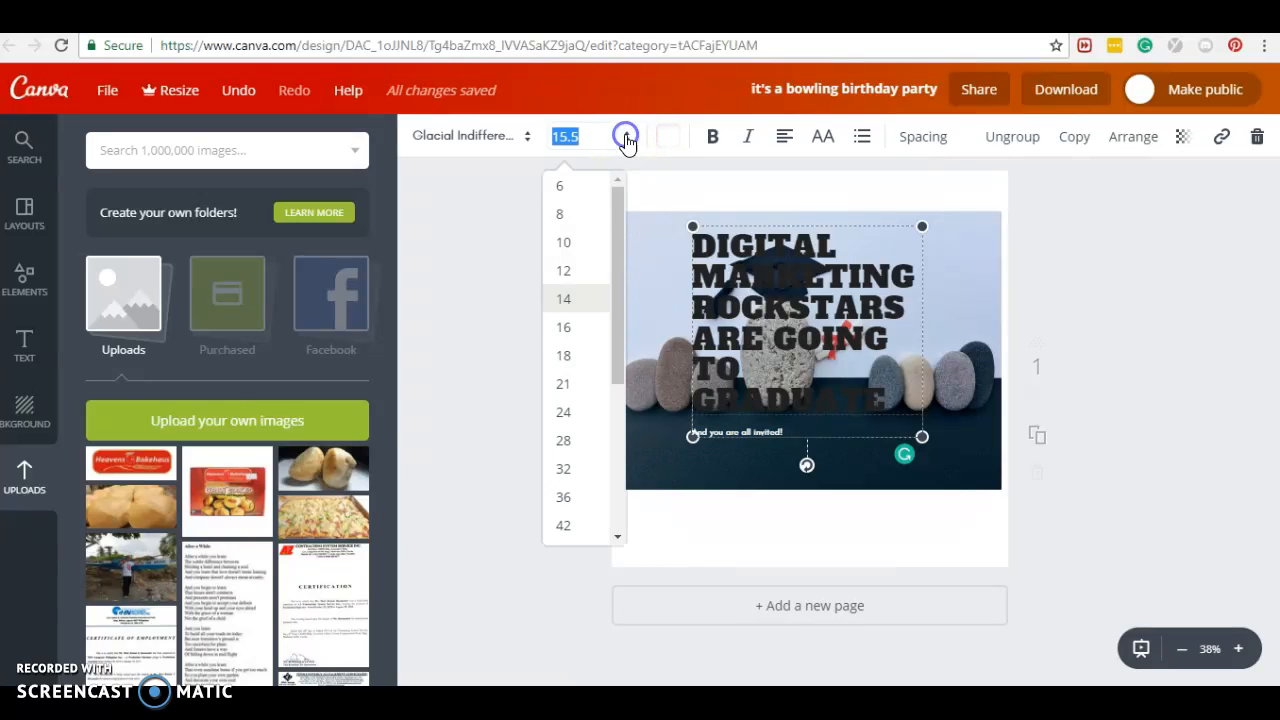
left_click(563, 441)
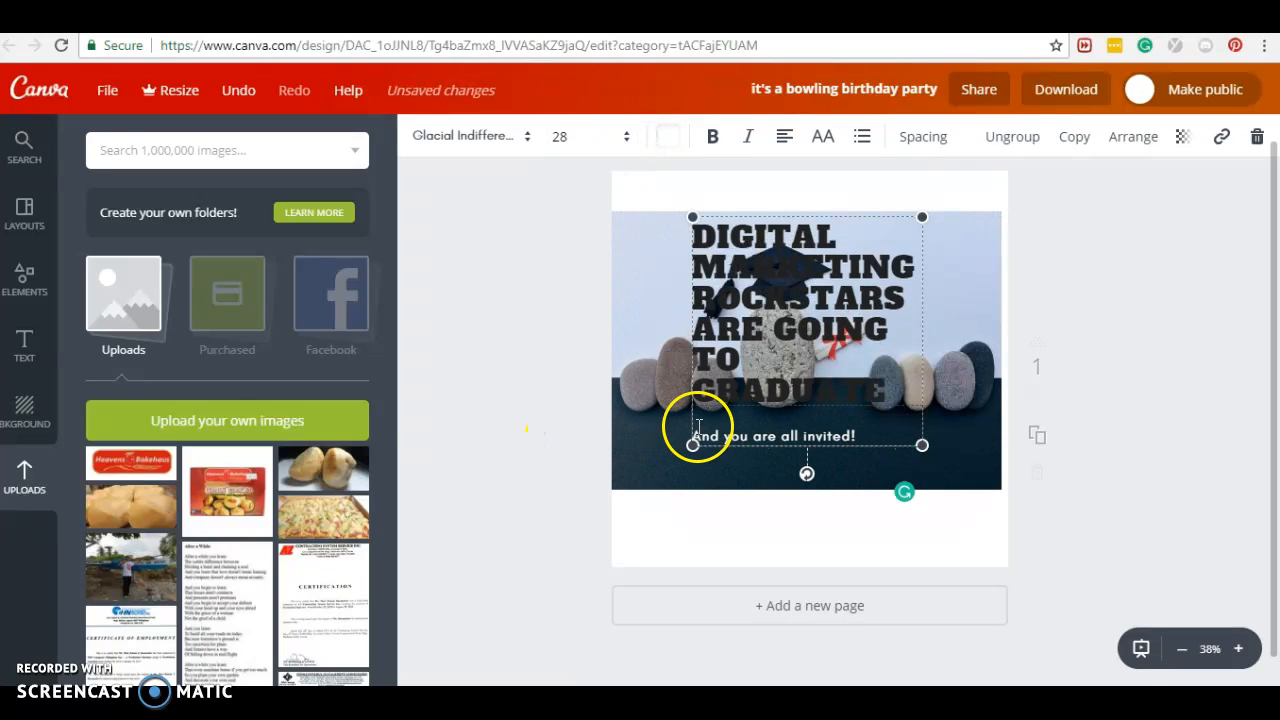
left_click(785, 136)
left_click(819, 194)
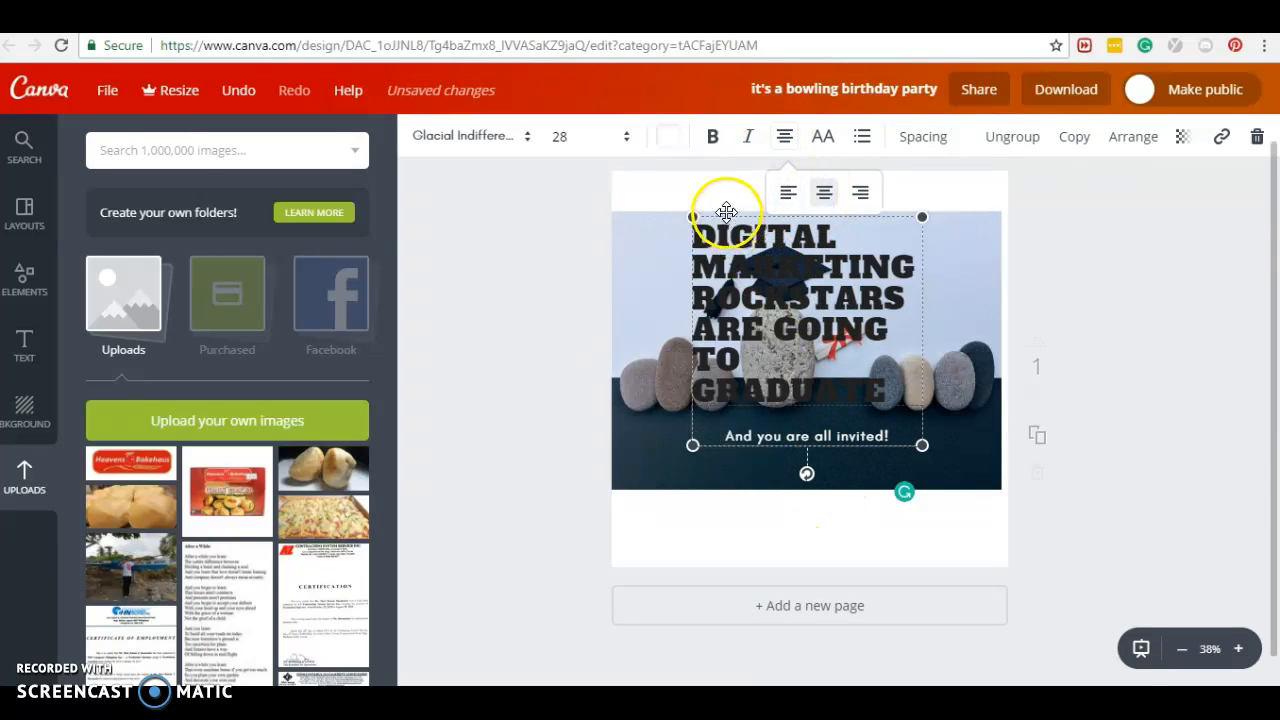
Step: Enlarge the text group so the heading becomes size 61.4, and color the heading brand red (#c60000)
mouse_move(922, 446)
left_mouse_down()
mouse_move(952, 481)
mouse_move(938, 460)
left_mouse_up()
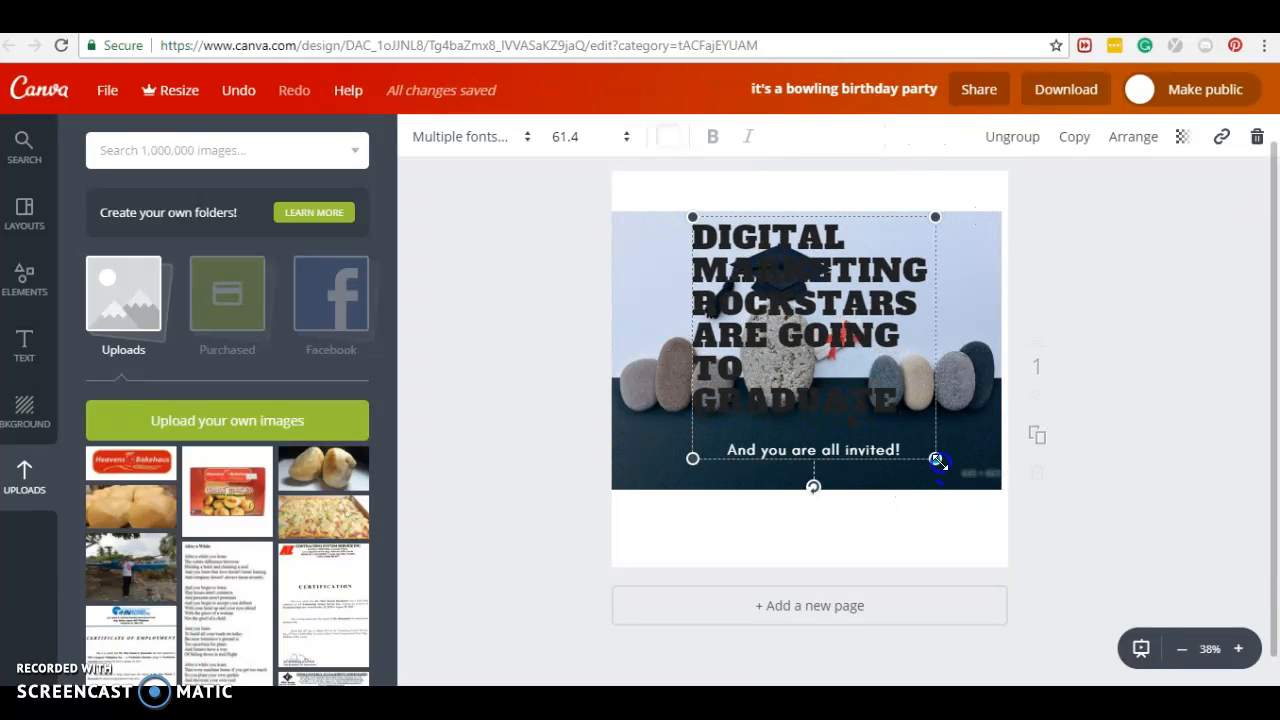
left_click(688, 244)
left_click_drag(688, 244, 900, 398)
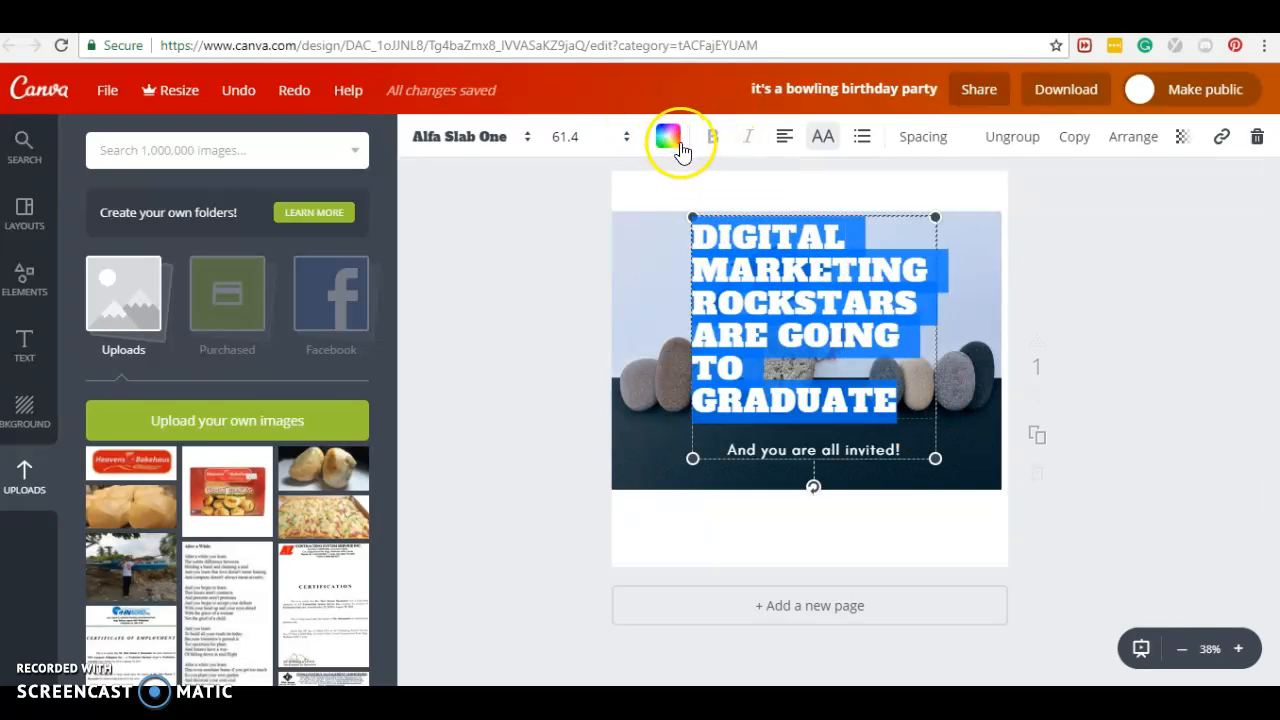
left_click(680, 151)
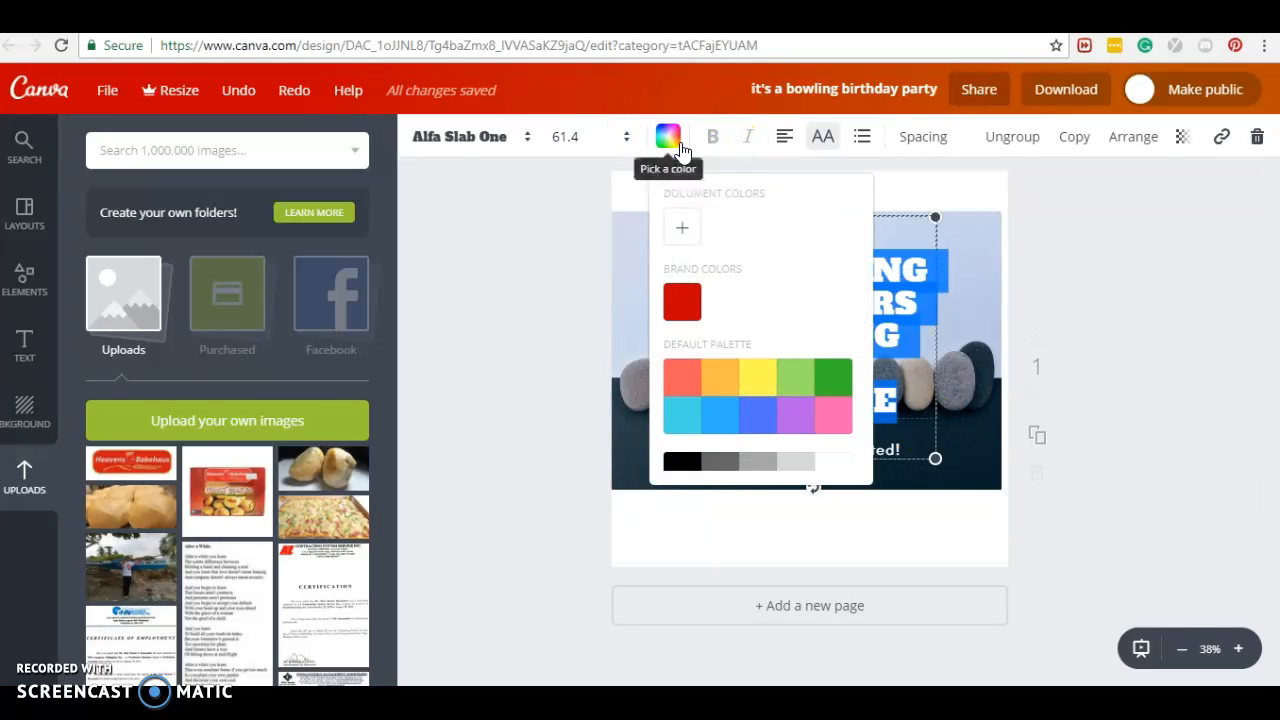
left_click(787, 330)
left_click(785, 386)
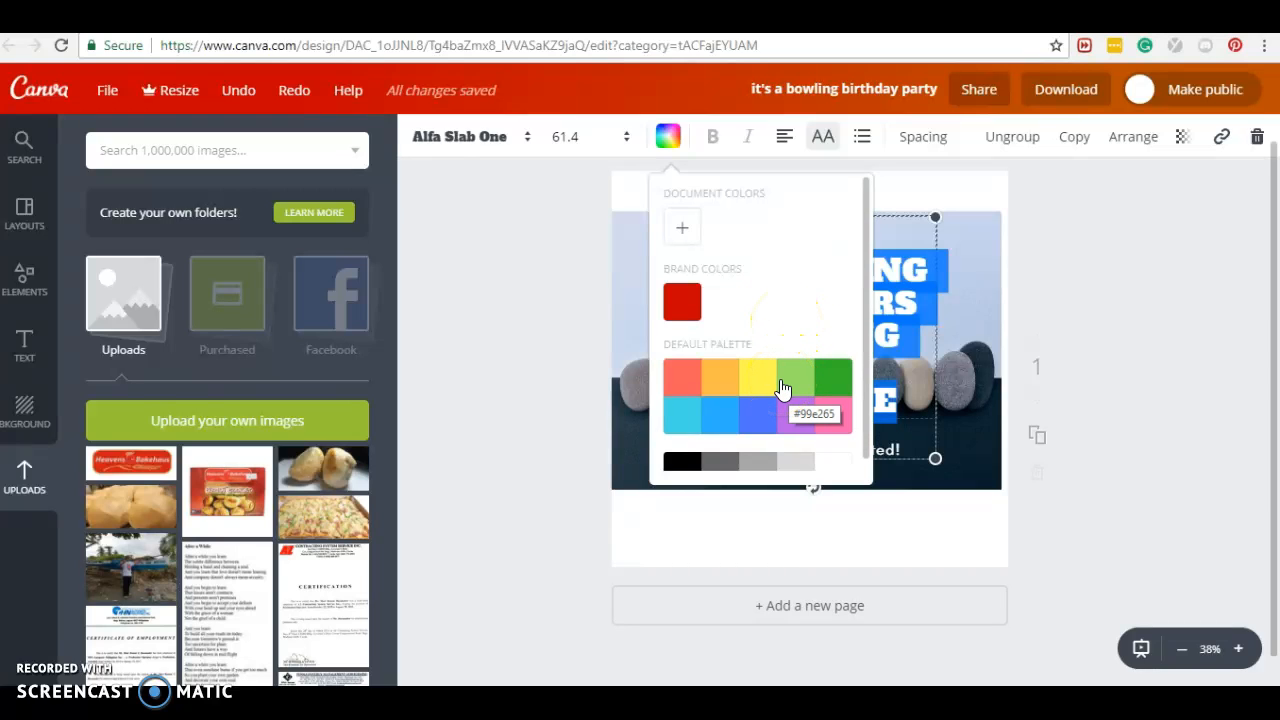
left_click(684, 302)
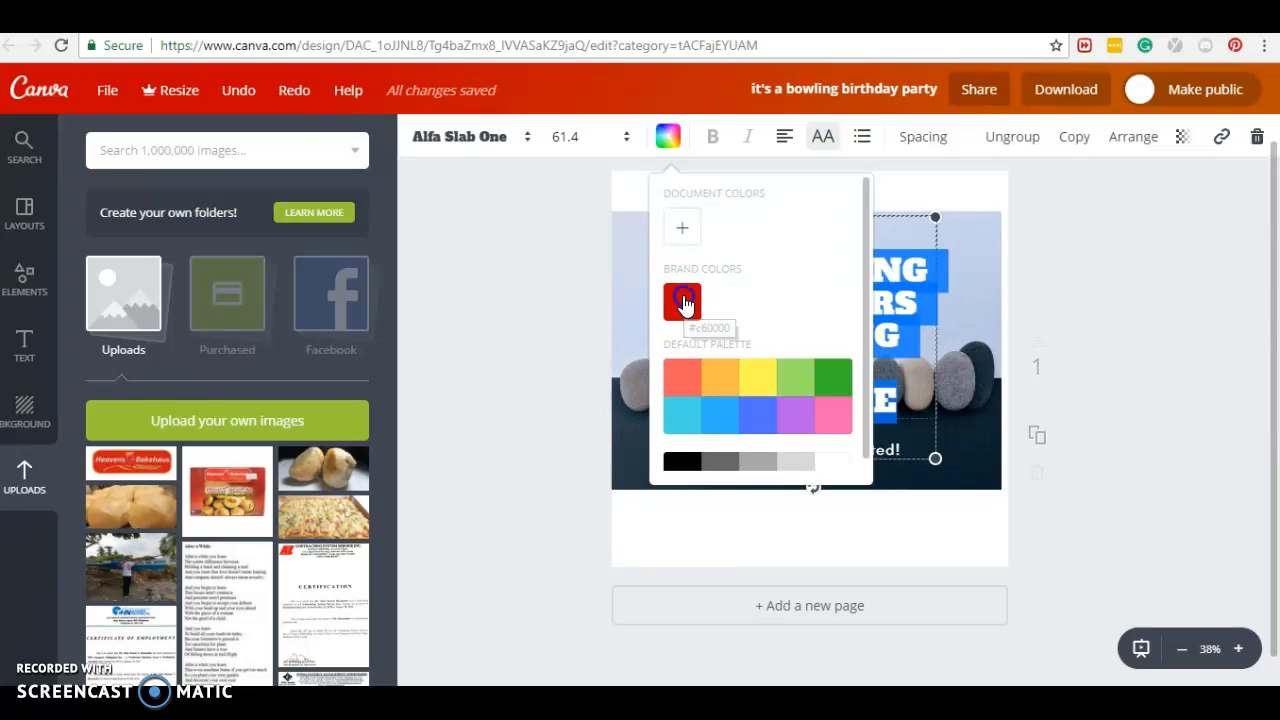
left_click(687, 309)
left_click(918, 390)
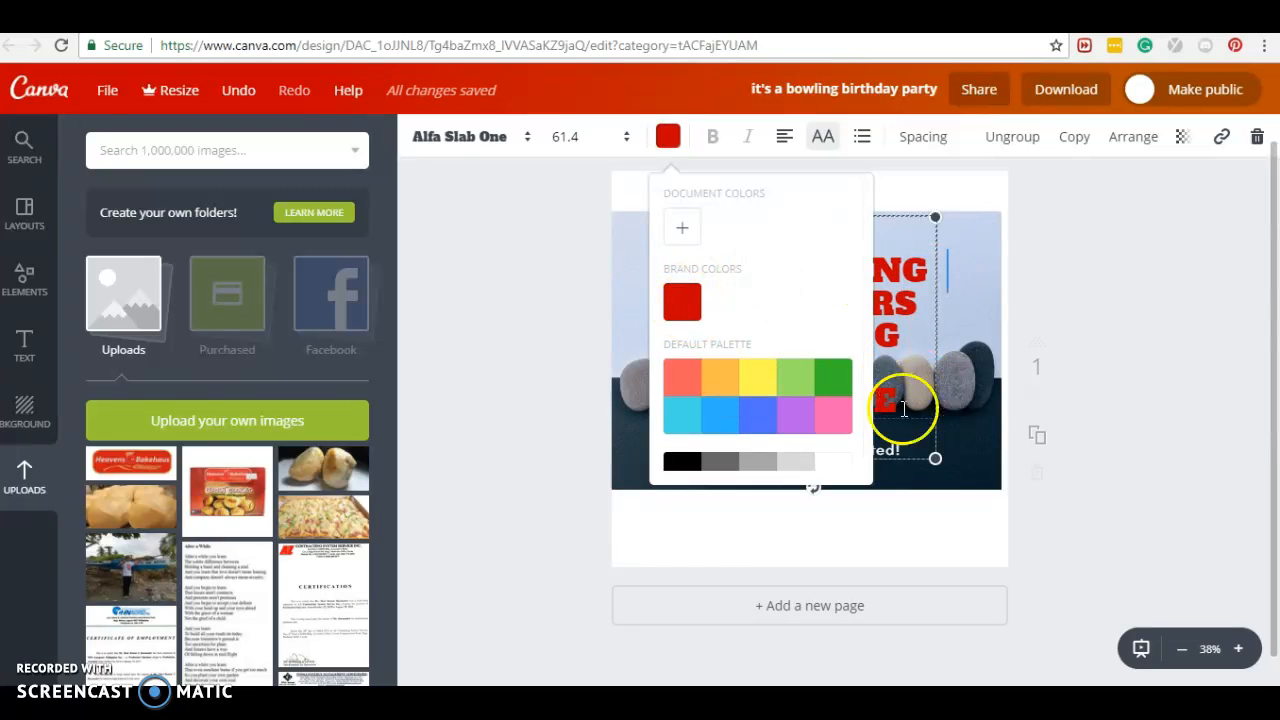
Step: Change the whole heading's color to yellow from the default palette
left_click(666, 137)
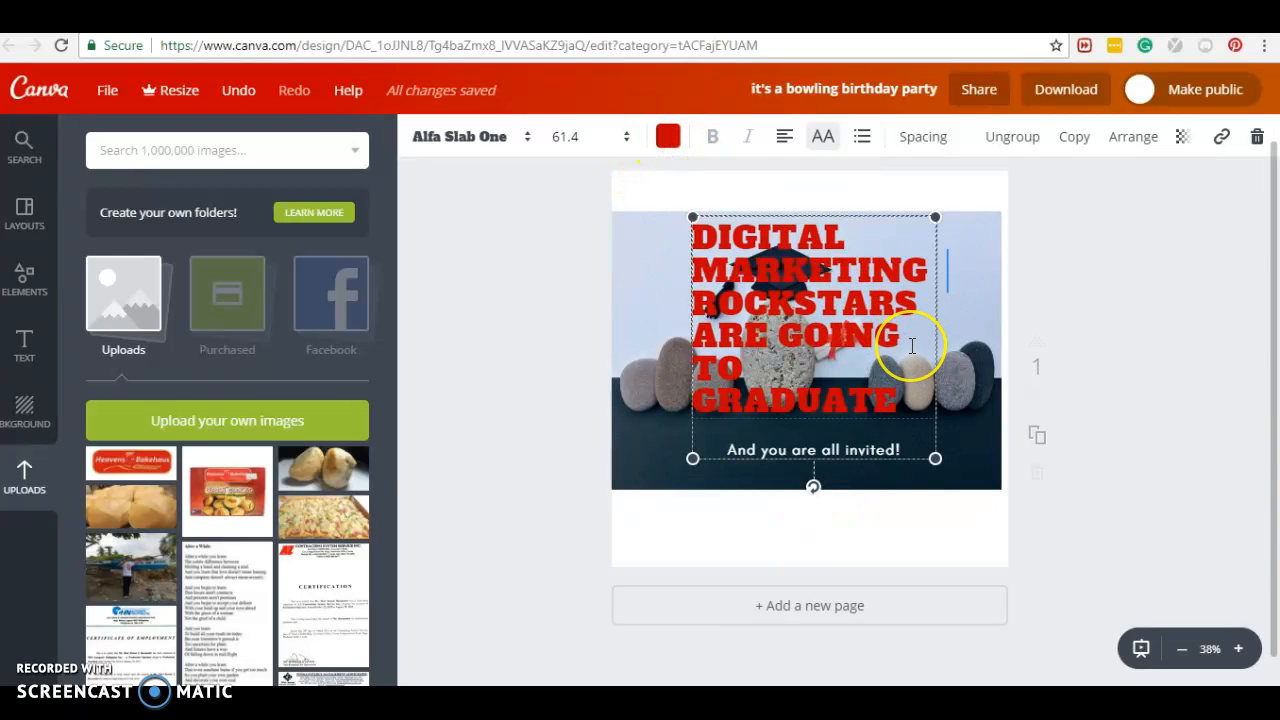
left_click(667, 137)
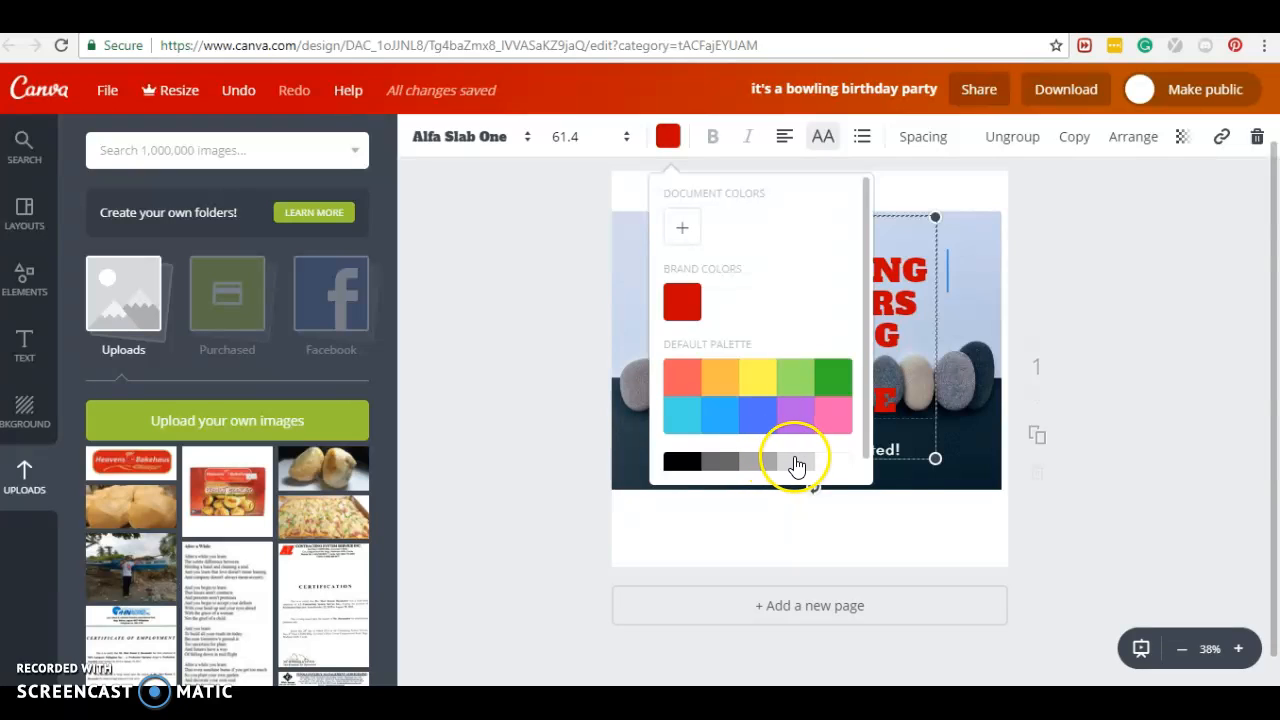
left_click(755, 385)
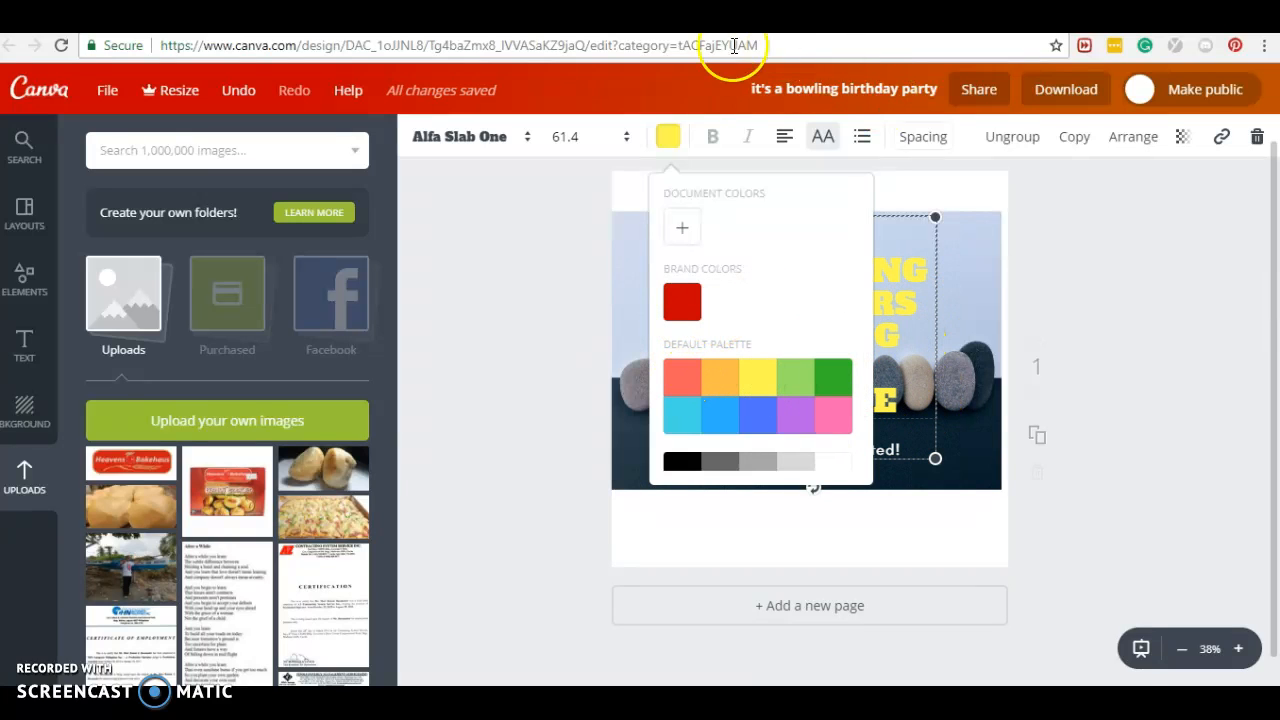
left_click(667, 137)
left_click(943, 366)
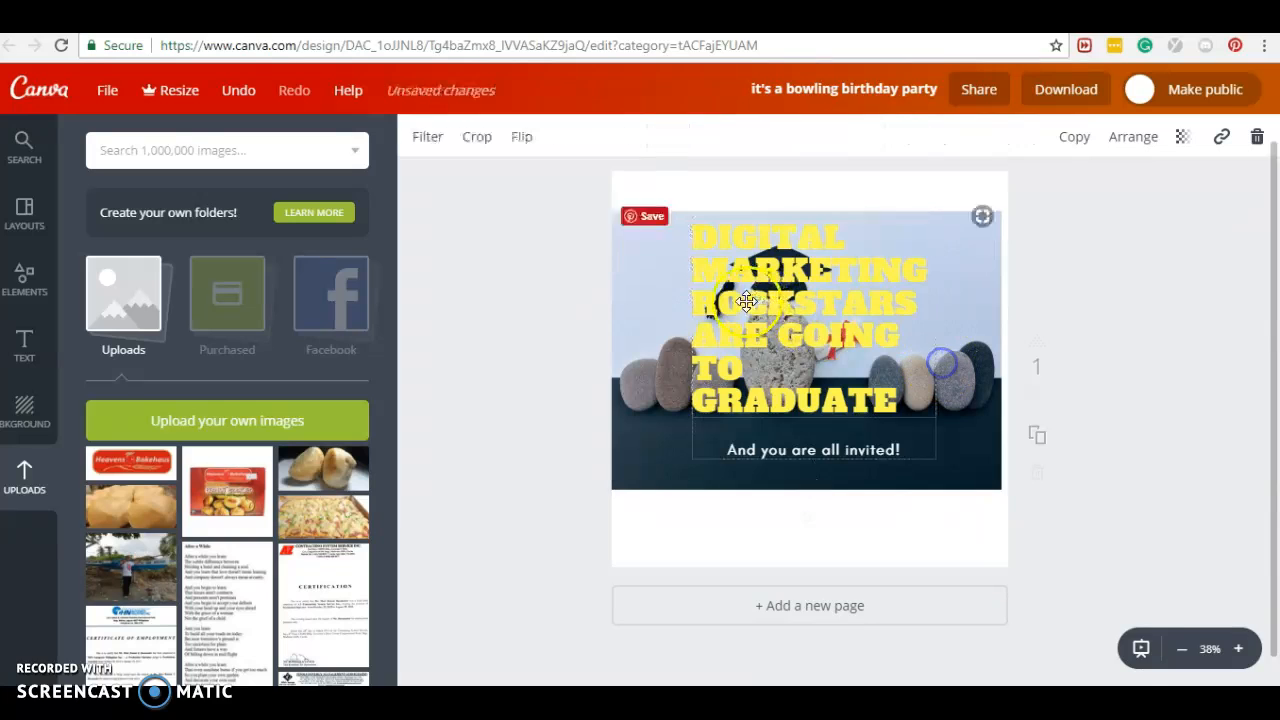
Step: Color only the word "ROCKSTARS" in the heading with the brand red
left_click(707, 304)
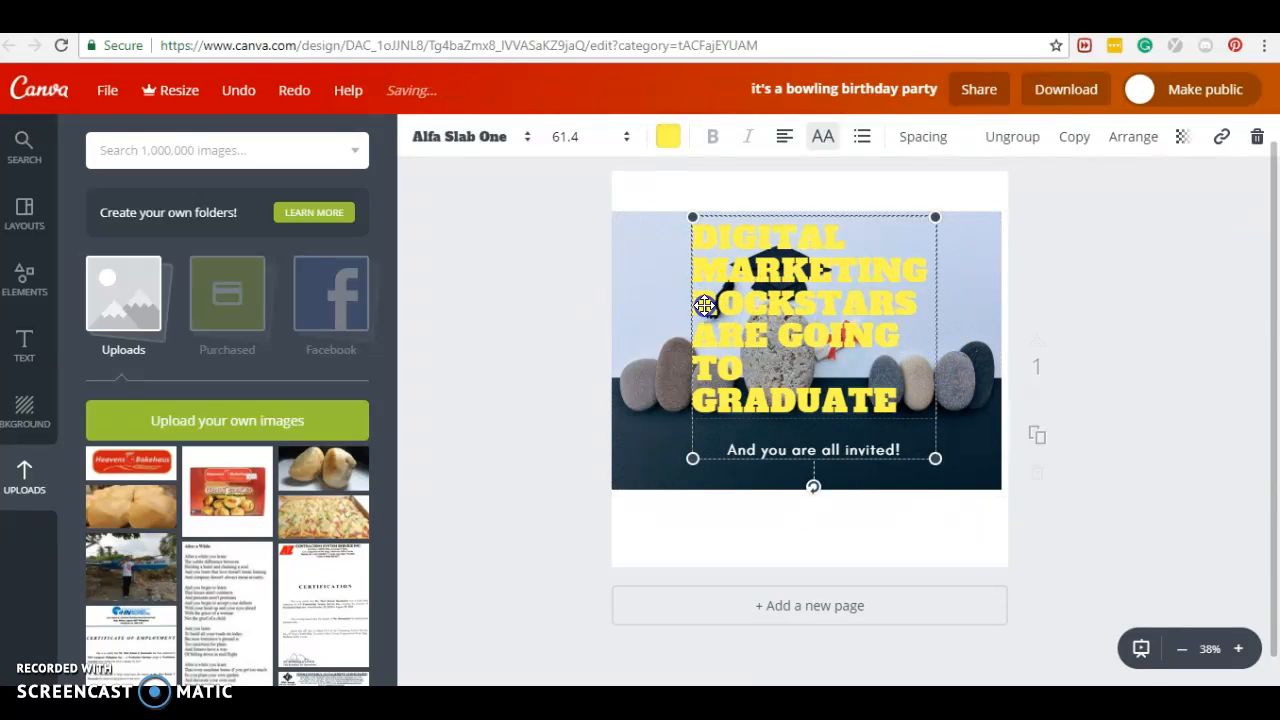
left_click(912, 302)
left_click_drag(916, 302, 705, 305)
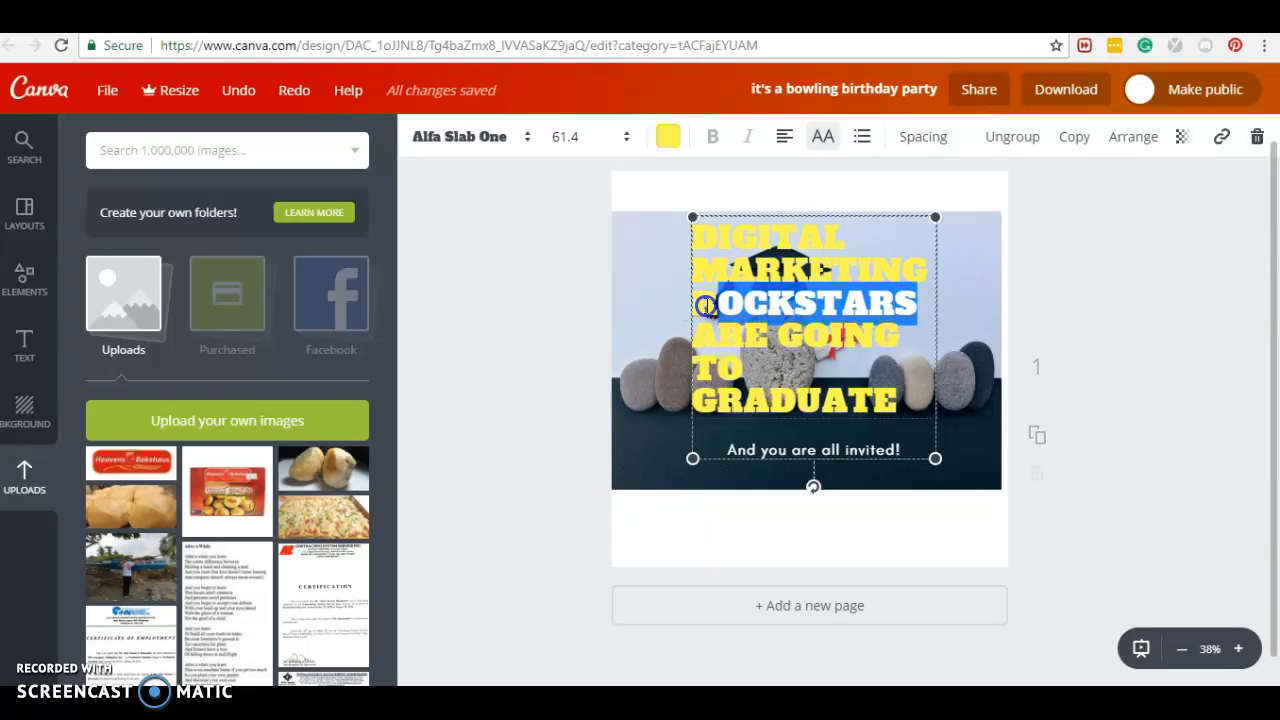
left_click(668, 136)
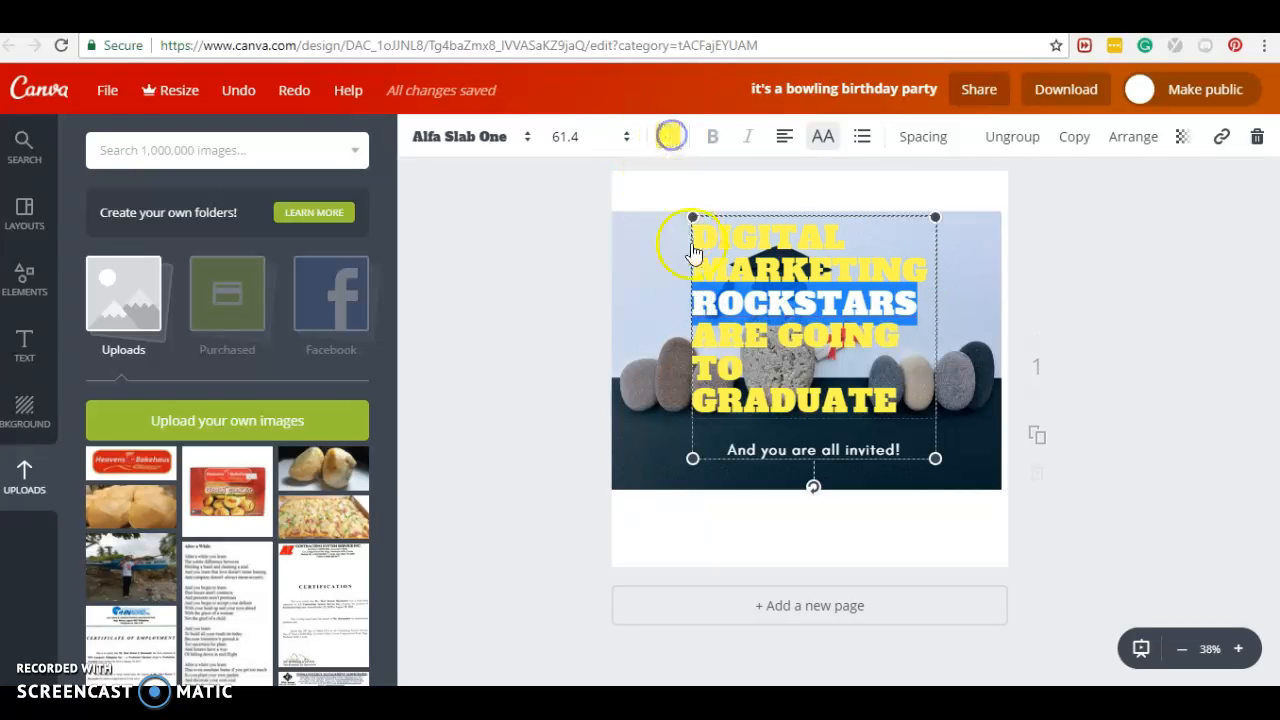
left_click(670, 300)
left_click(919, 362)
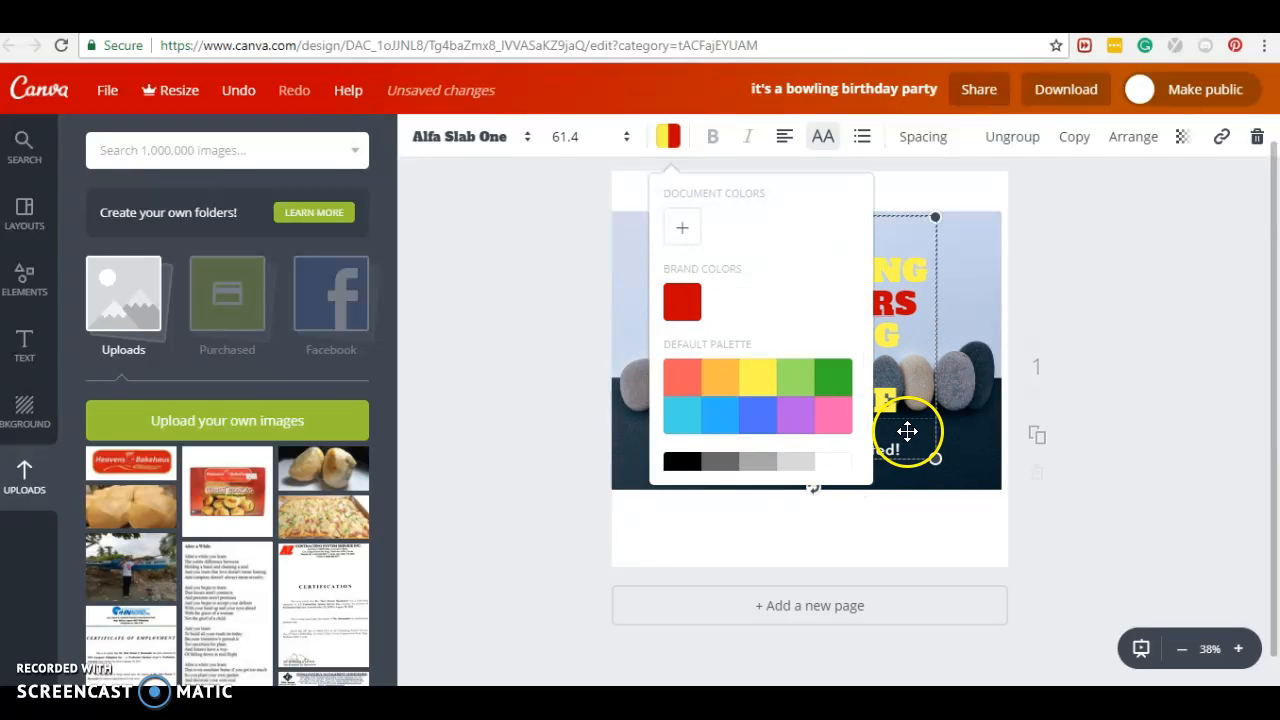
left_click(668, 136)
left_click(667, 136)
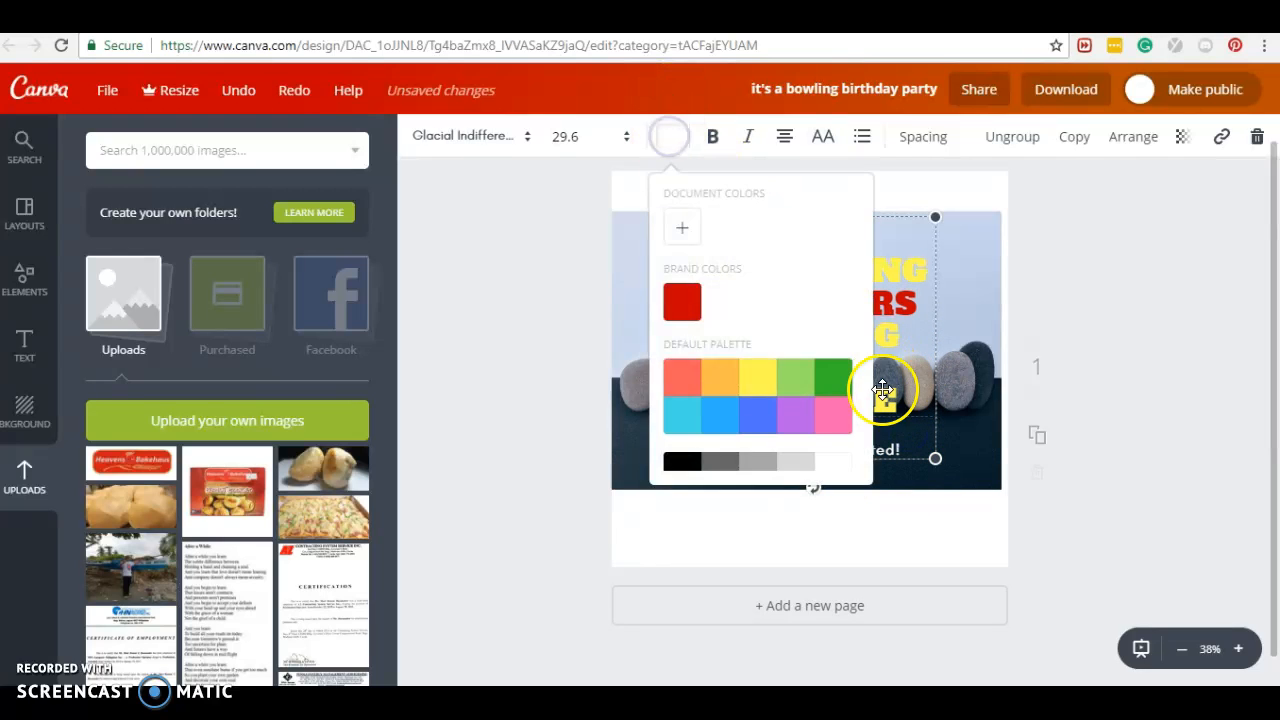
left_click(668, 137)
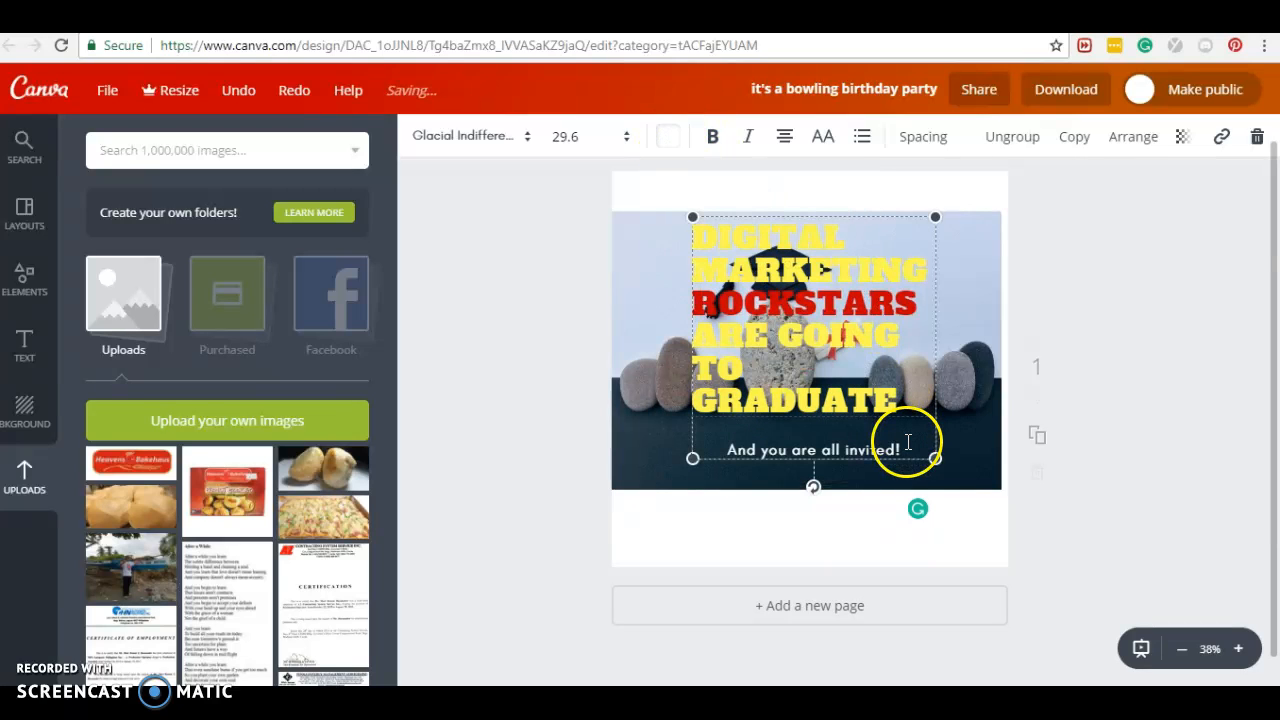
Step: Move the grouped heading and invitation line to the left edge of the stones photo
left_click(849, 460)
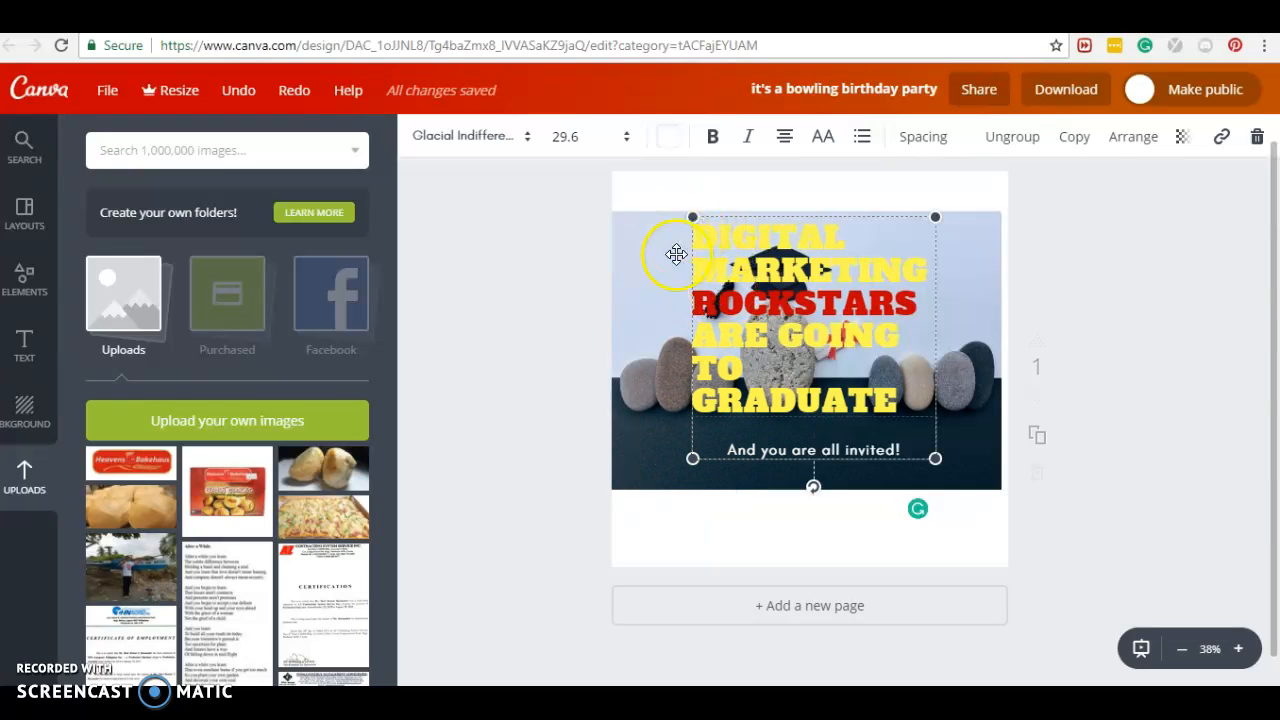
left_click_drag(692, 253, 619, 262)
left_click(934, 317)
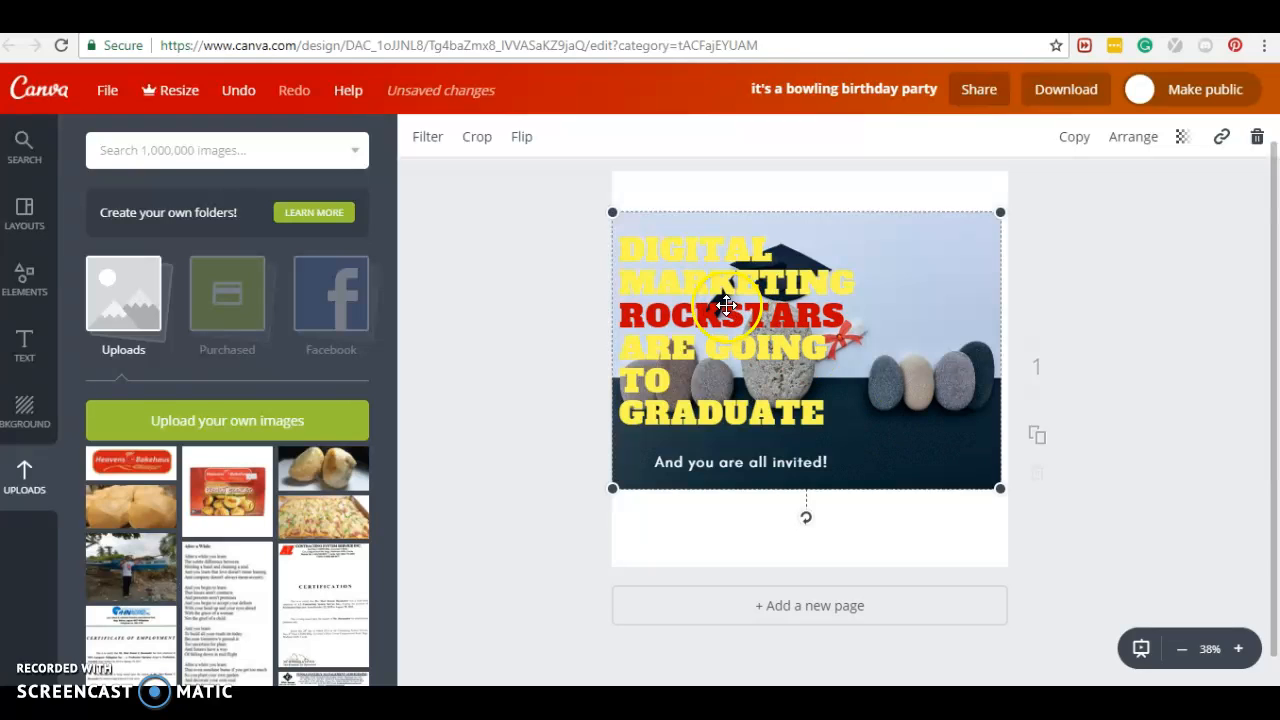
Step: Set the transparency of the grouped heading and invitation text to 71
key("ctrl+z")
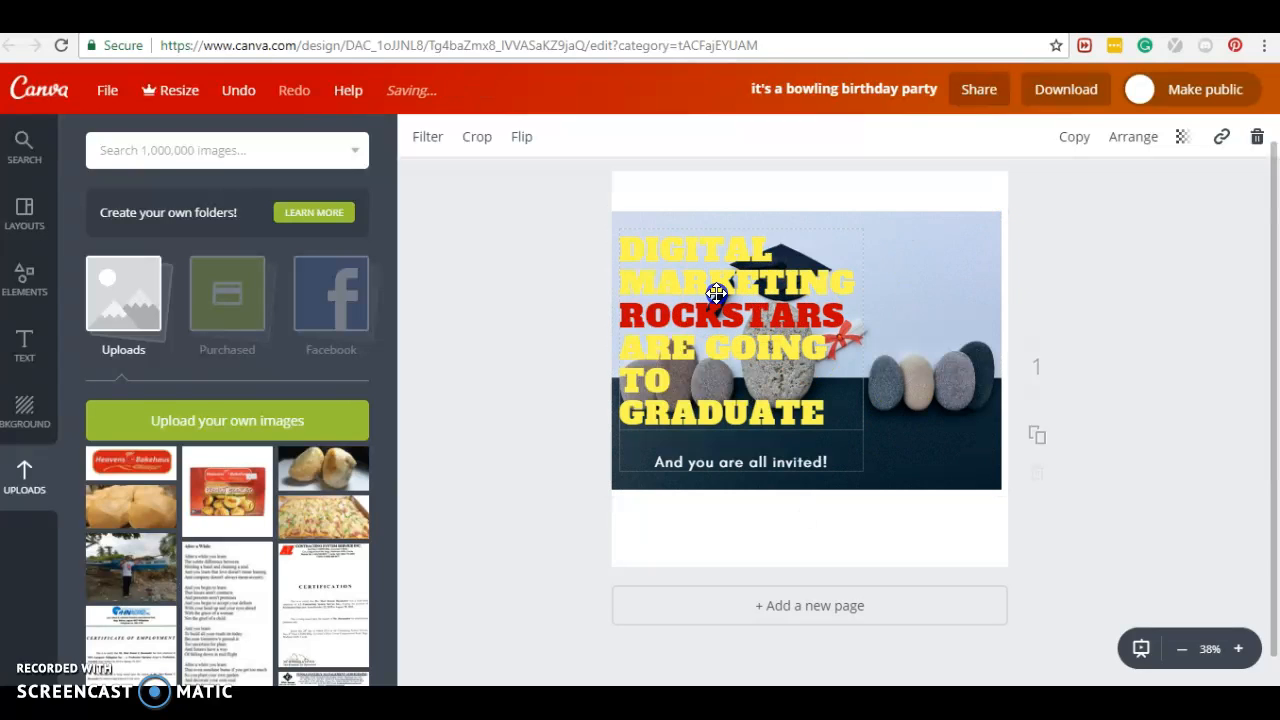
left_click(1178, 136)
left_click(1144, 194)
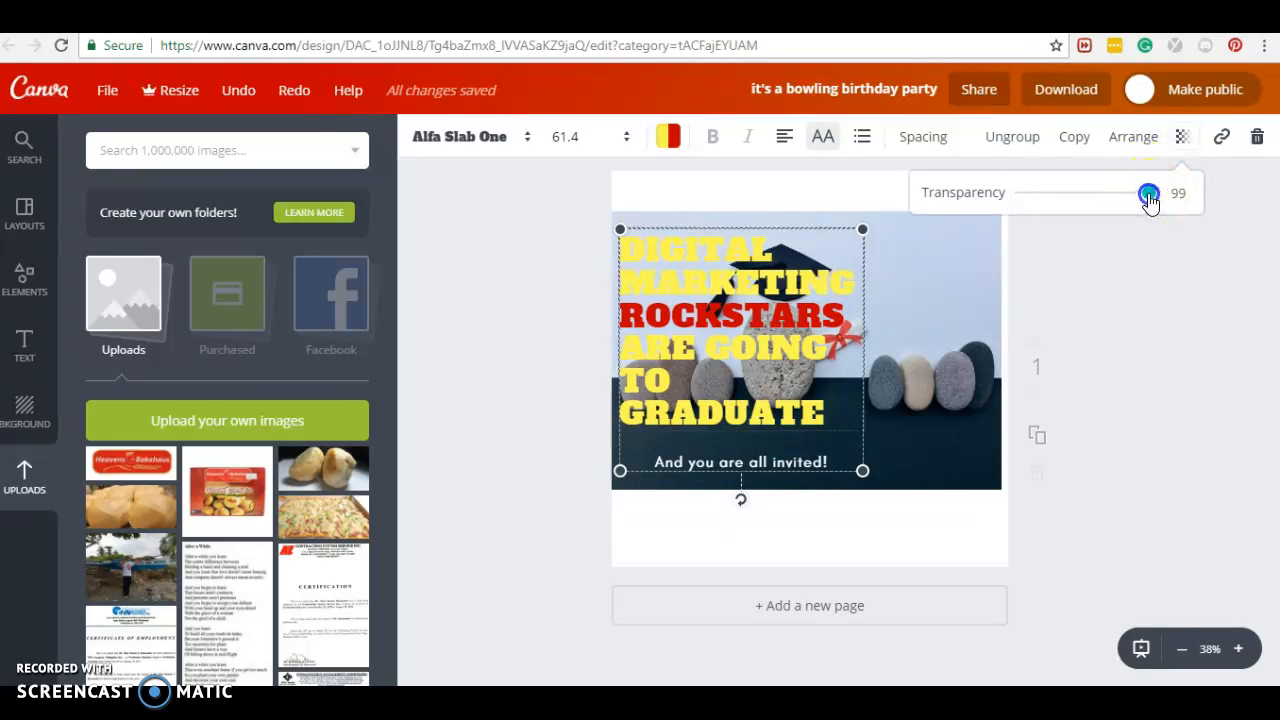
left_click(1146, 194)
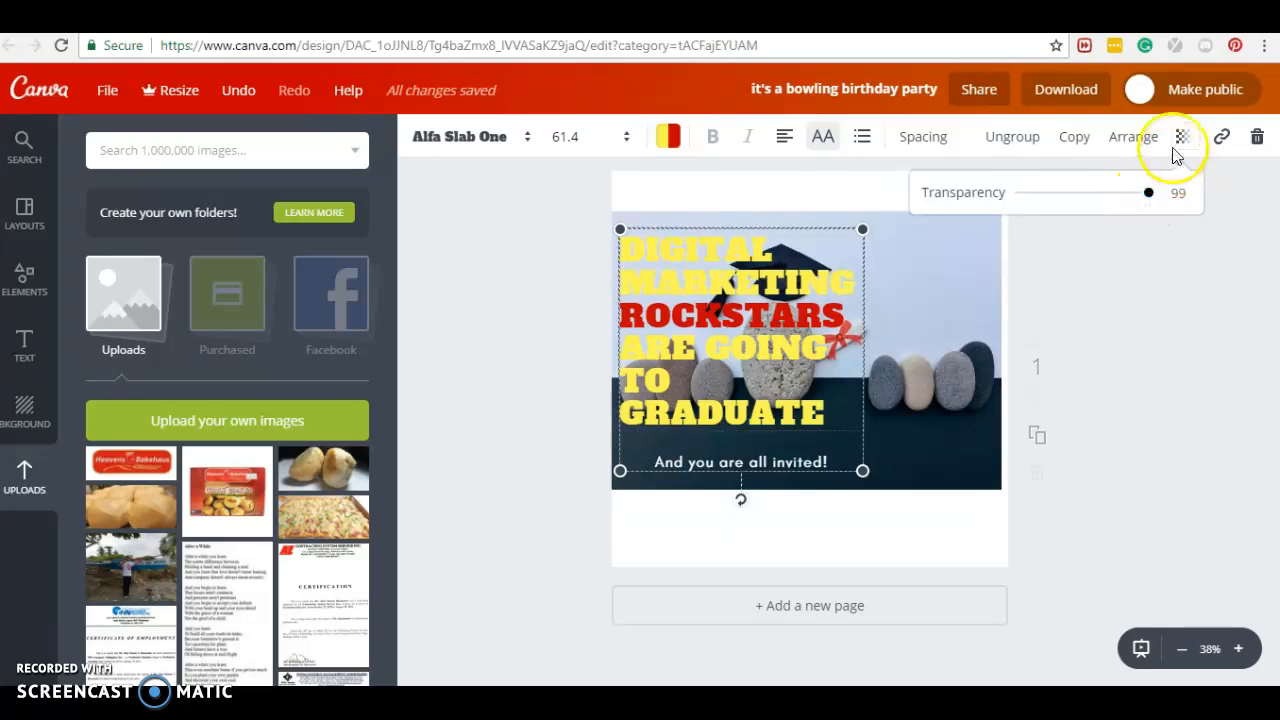
left_click_drag(1146, 195, 1110, 197)
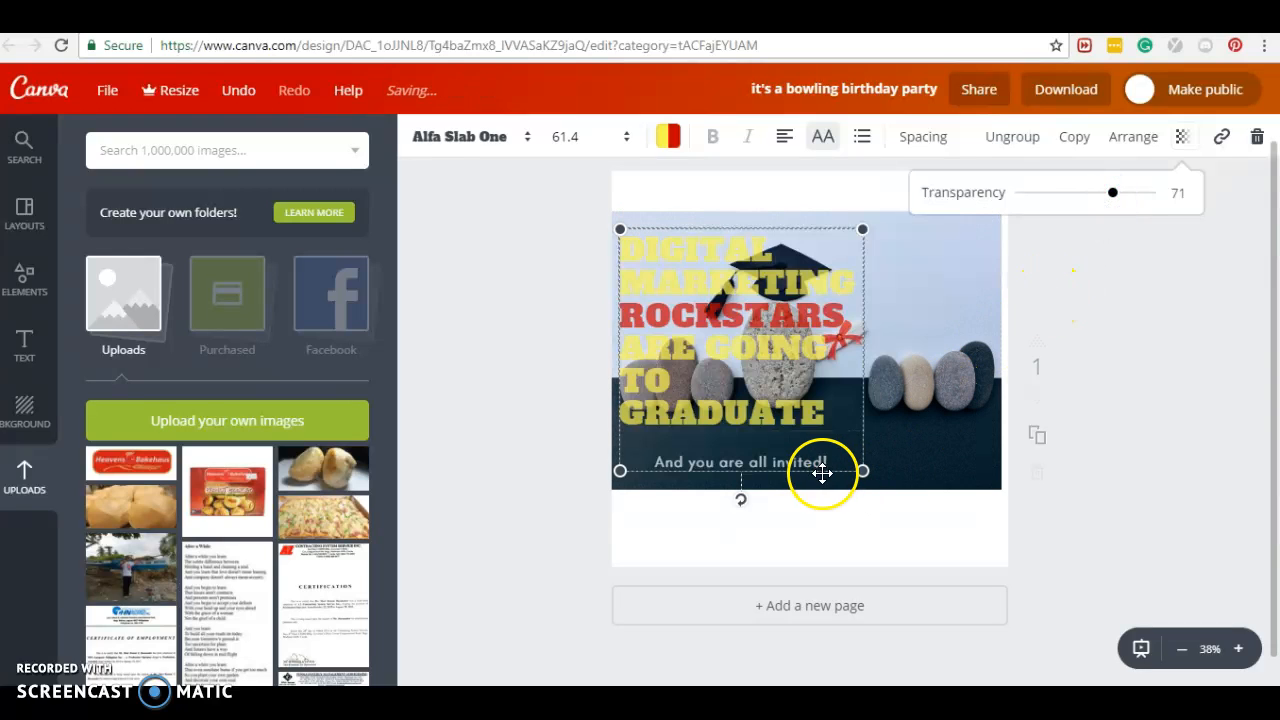
left_click(917, 443)
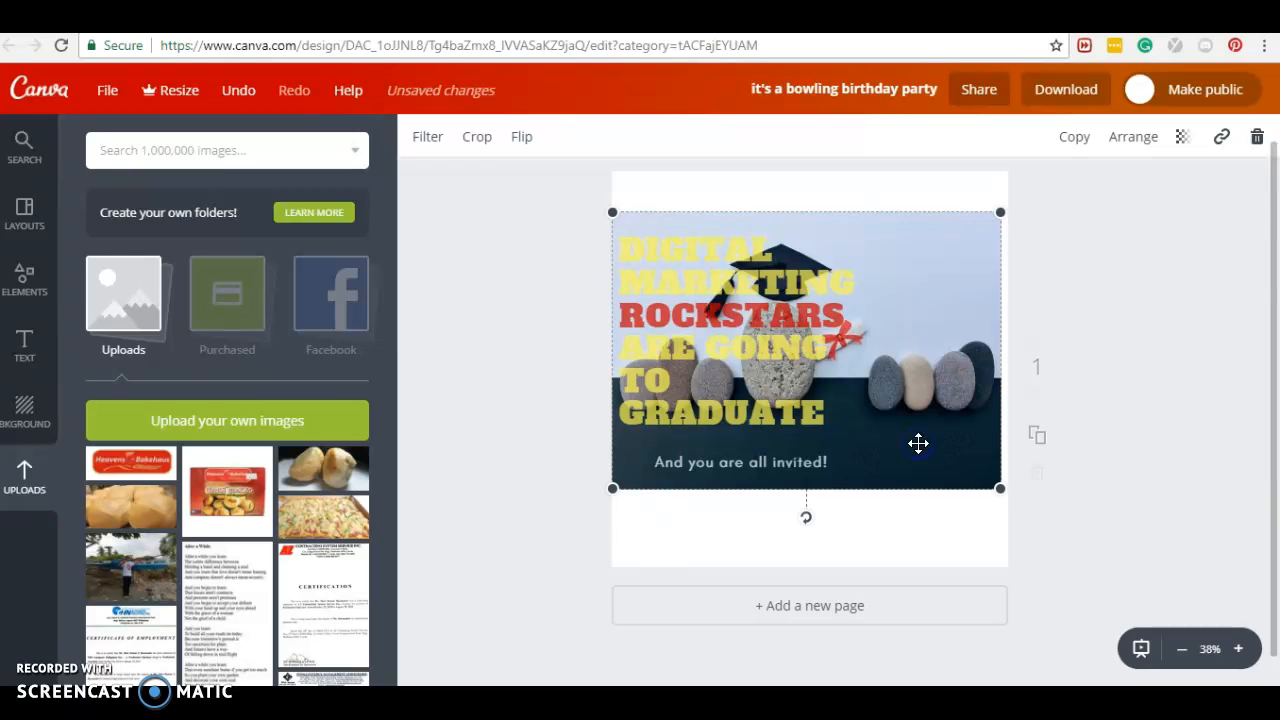
Step: Add a body text line below the stones on the photo's right side and color it light gray
left_click(12, 338)
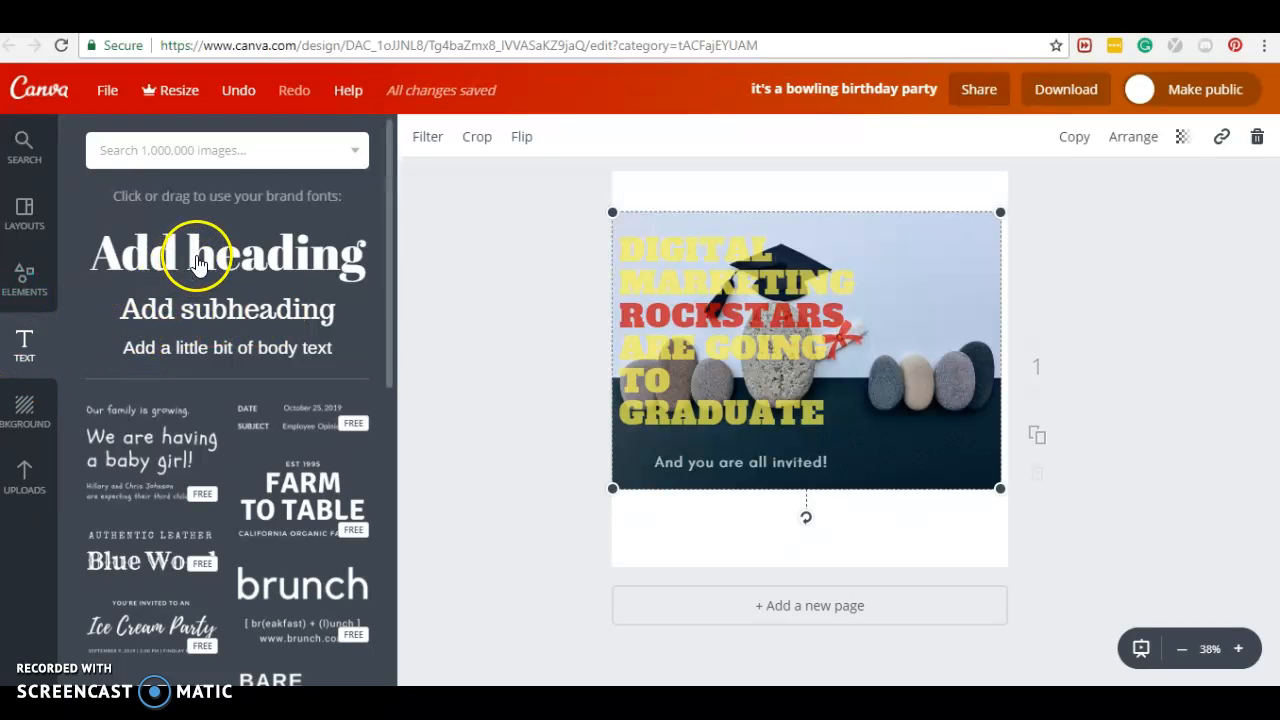
left_click_drag(182, 352, 934, 443)
double_click(968, 434)
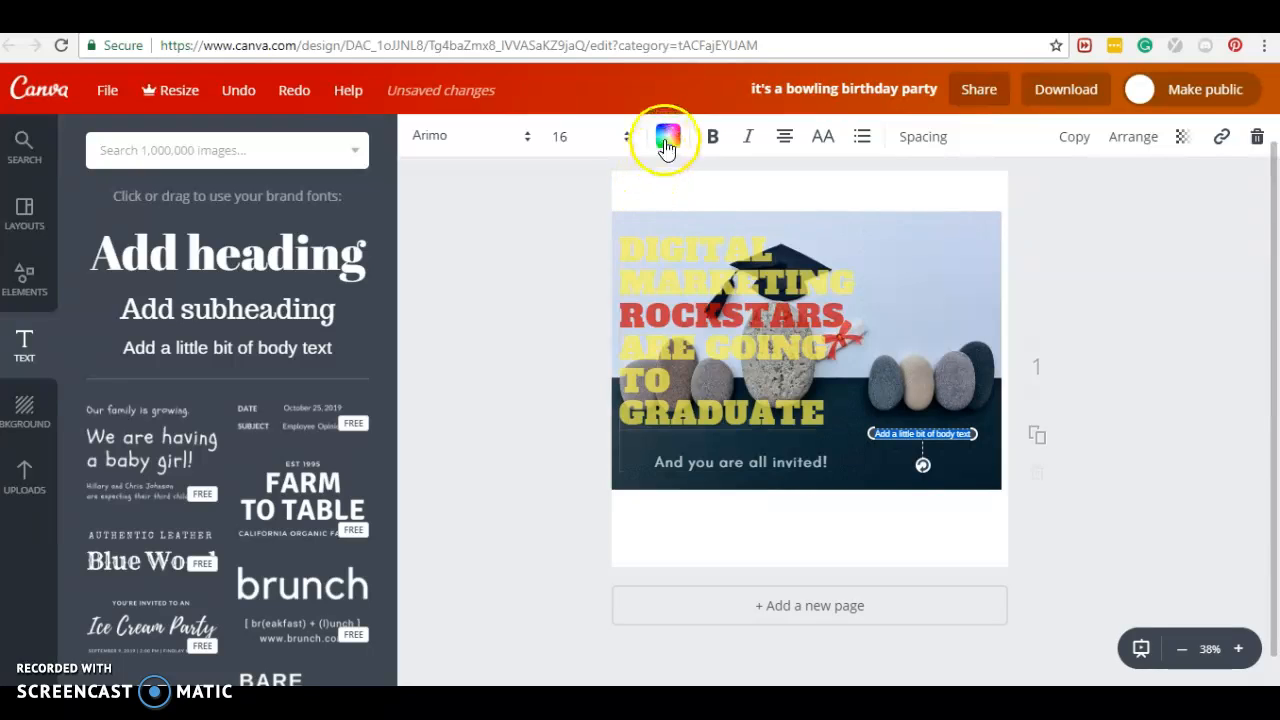
left_click(667, 136)
left_click(790, 465)
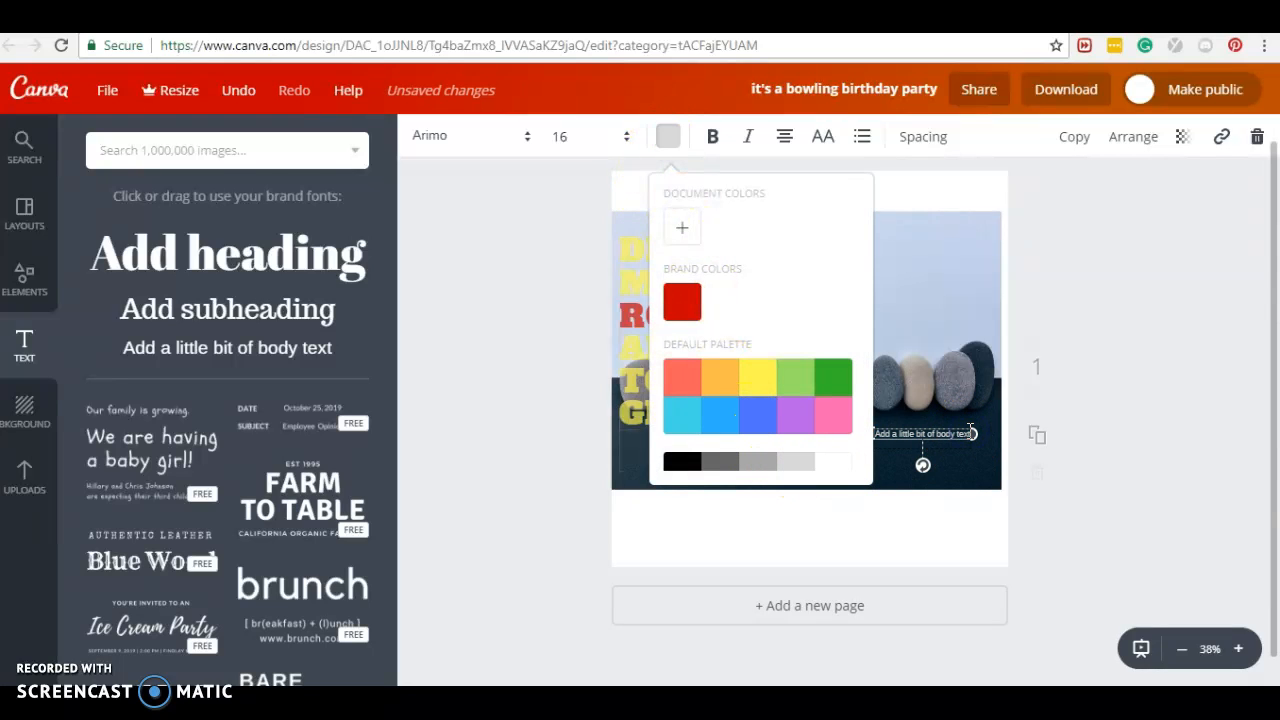
left_click(661, 136)
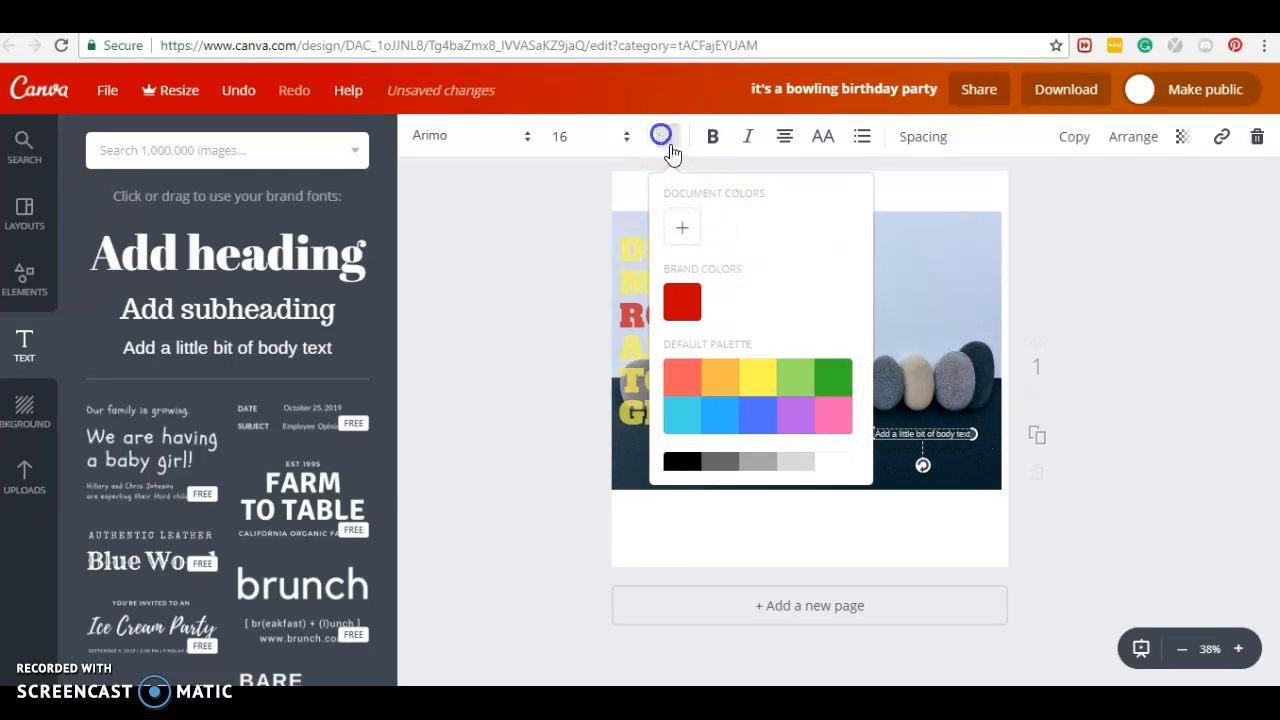
Step: Replace the placeholder body text with "Robinsons Place Iligan City" and "2:00pm" on a second line
left_click(963, 432)
left_click_drag(922, 432, 886, 431)
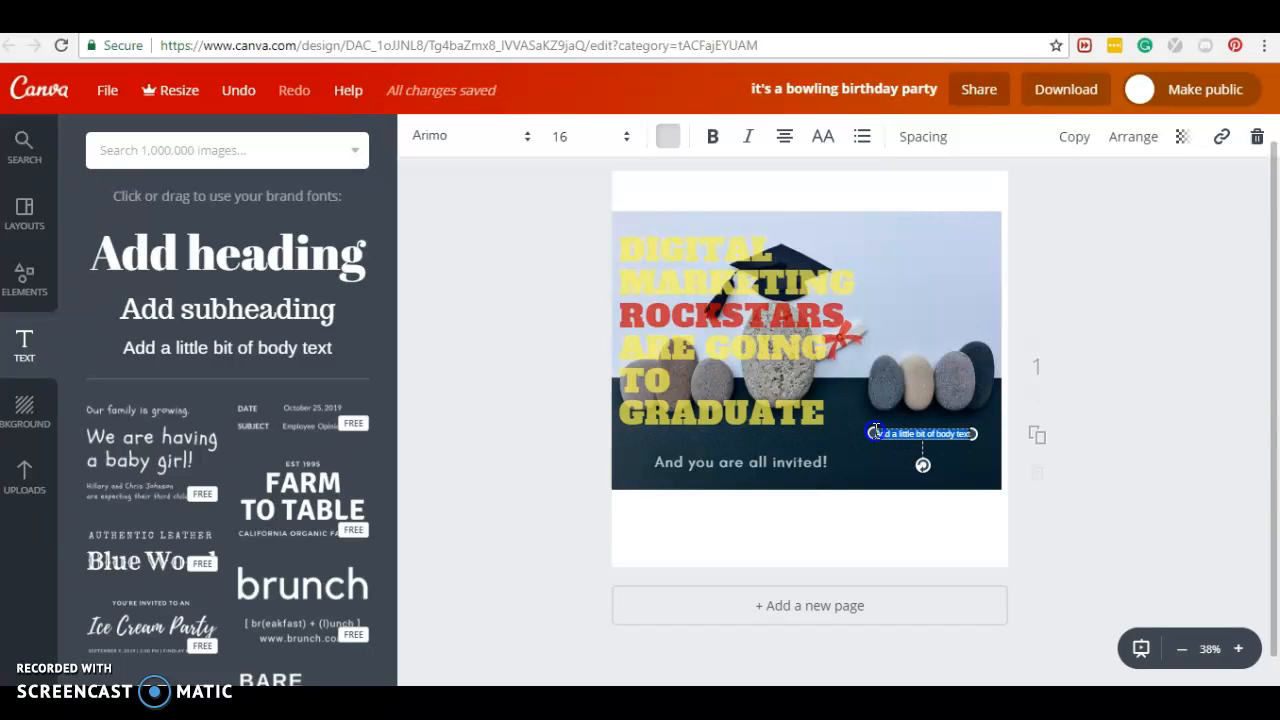
left_click(928, 435)
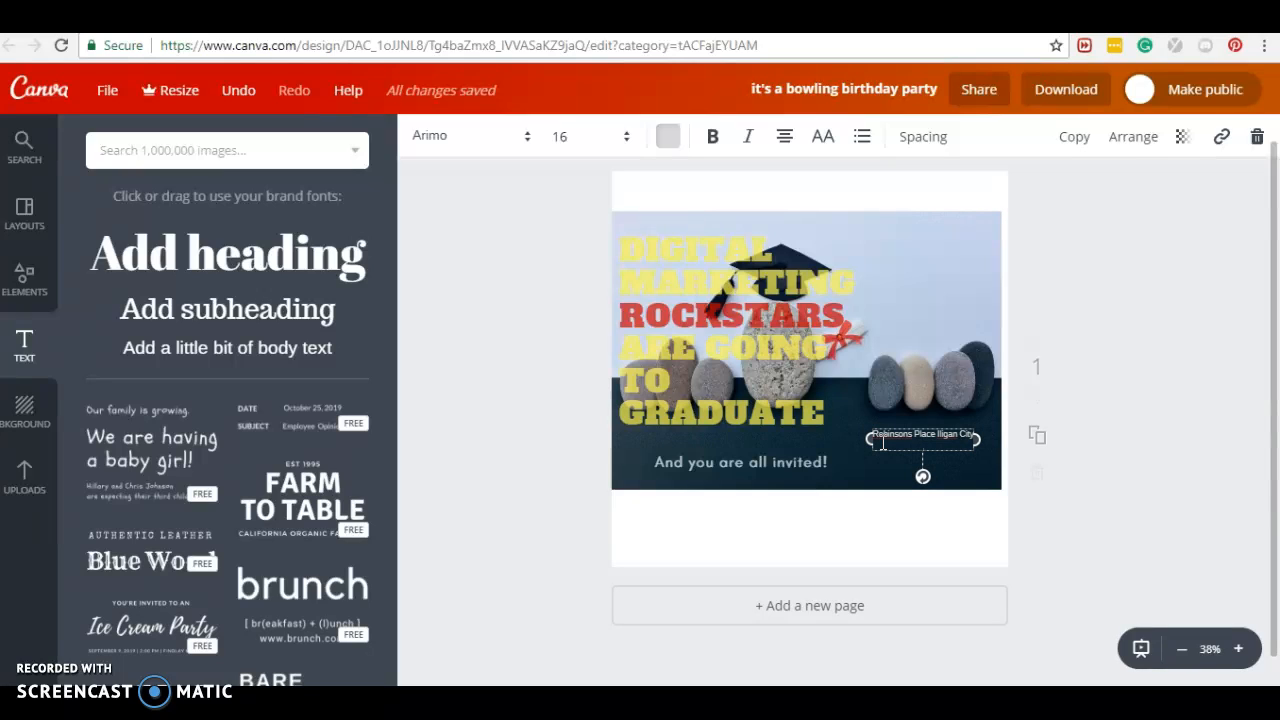
left_click(864, 440)
left_click(874, 444)
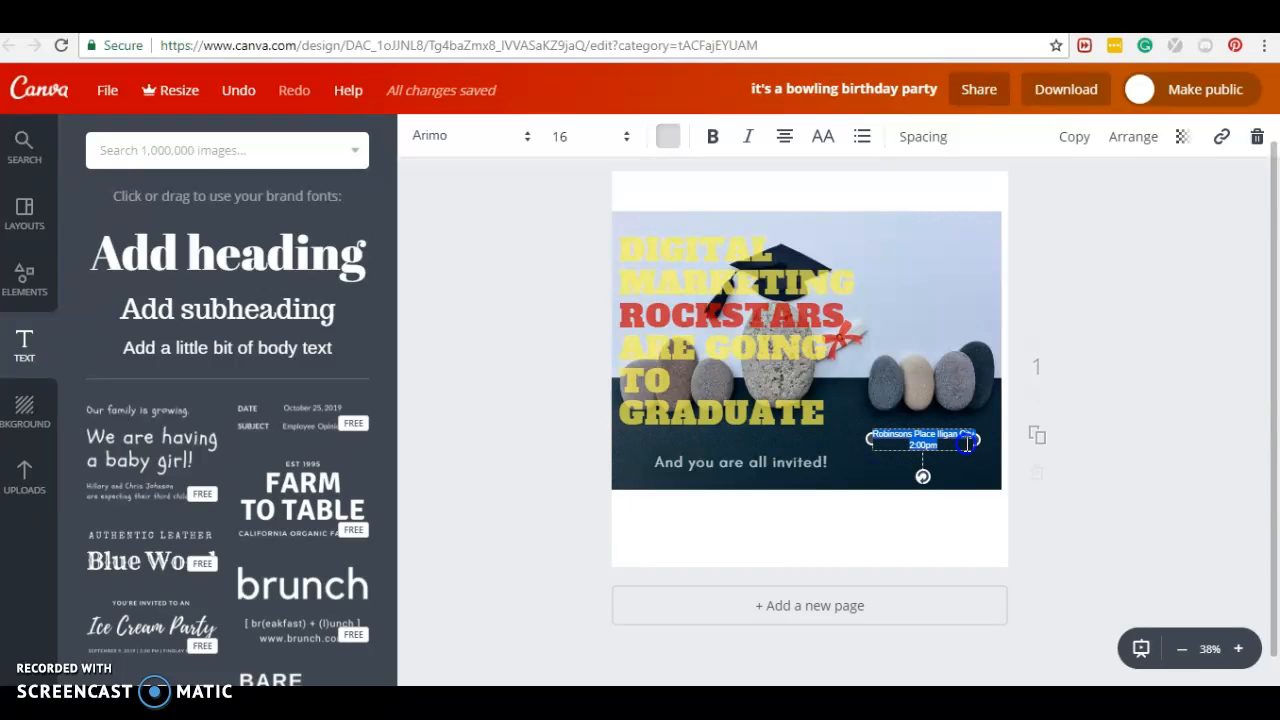
Step: Set the venue and time text to size 18 after trying size 21
left_click(626, 136)
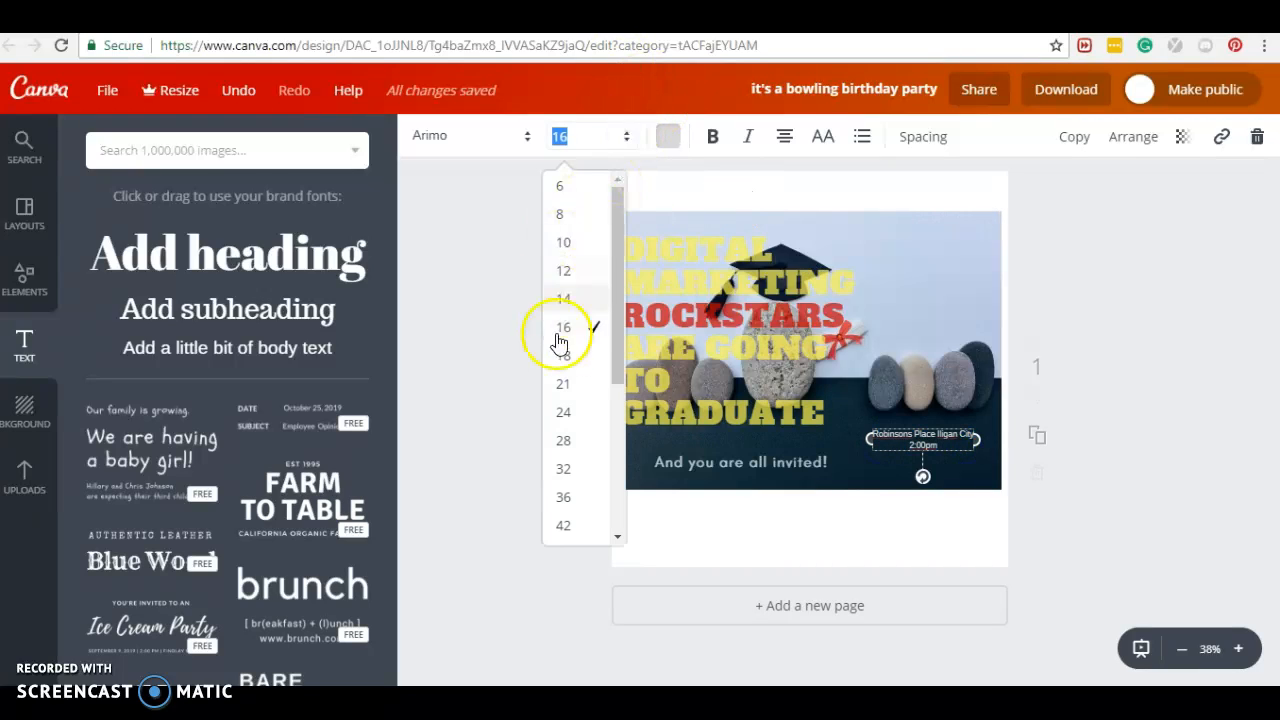
left_click(564, 386)
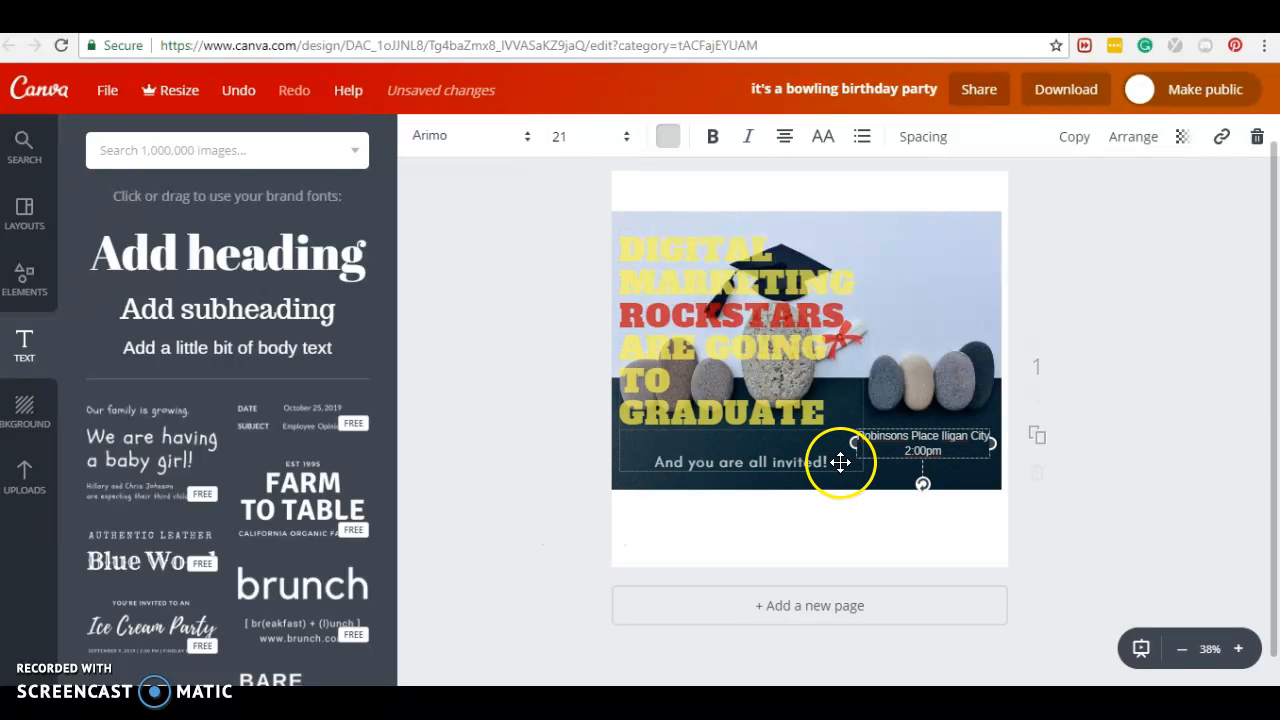
left_click(624, 140)
left_click(563, 356)
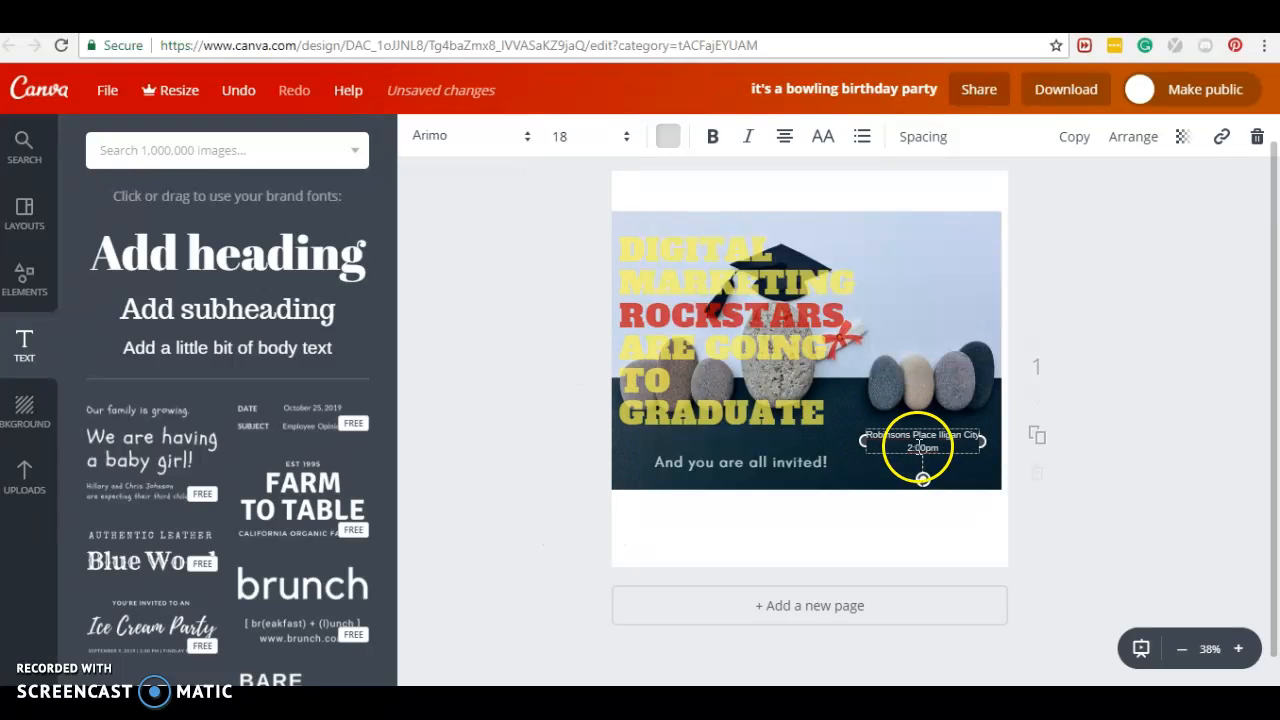
Step: Move the venue and time text into the lower-right corner of the photo
left_click_drag(963, 427, 976, 455)
left_click(917, 355)
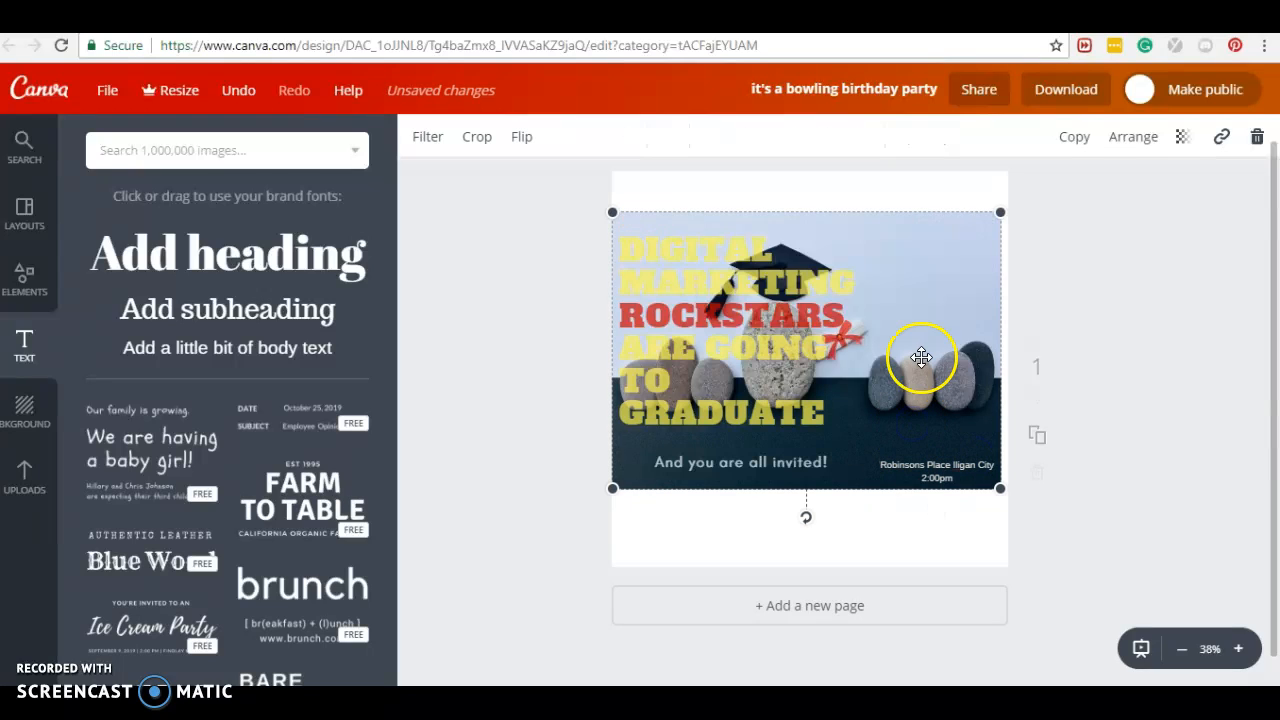
left_click(900, 460)
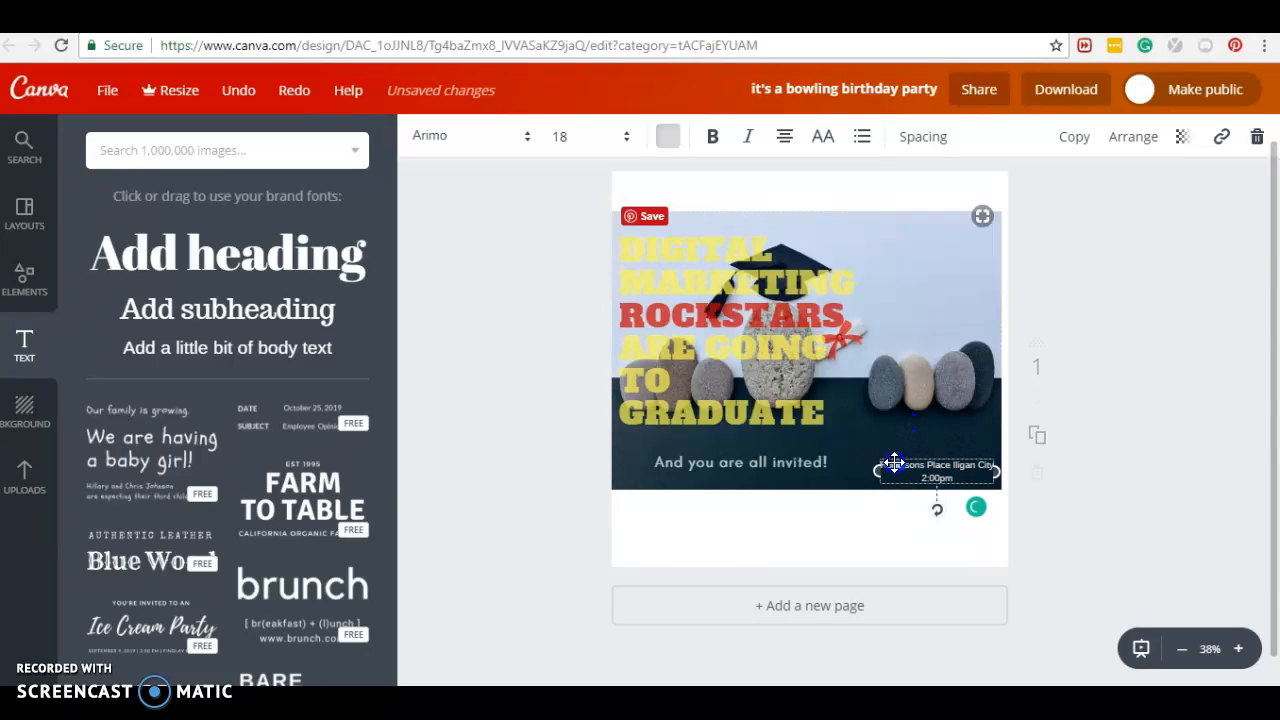
Step: Move the venue and time text up to just below the right-hand stones and set its size to 21
left_click(896, 462)
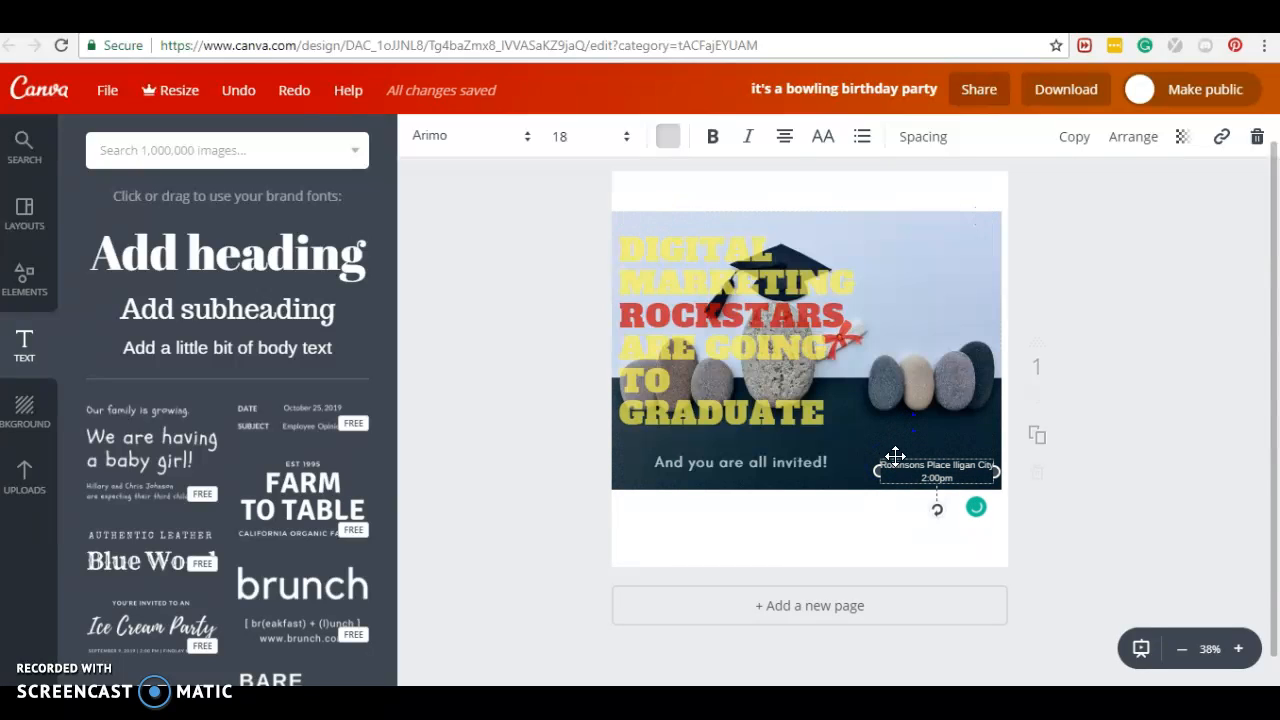
left_click_drag(897, 451, 895, 421)
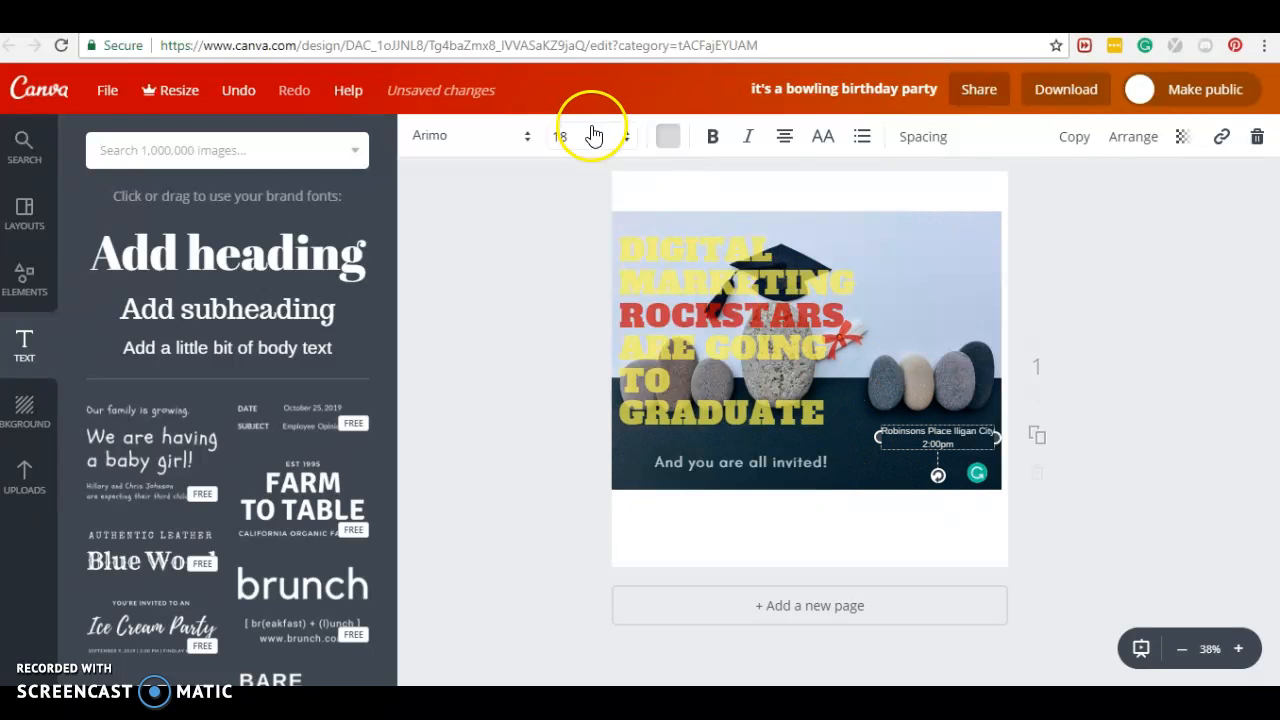
left_click(622, 136)
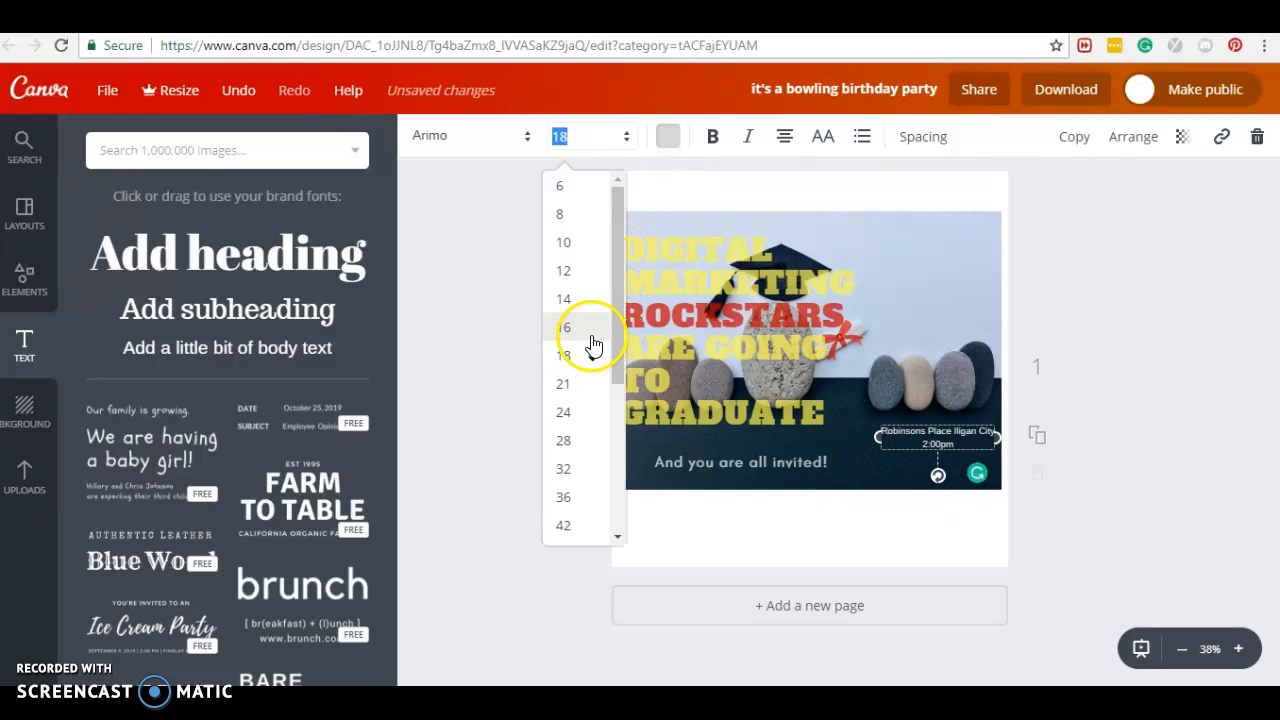
left_click(575, 384)
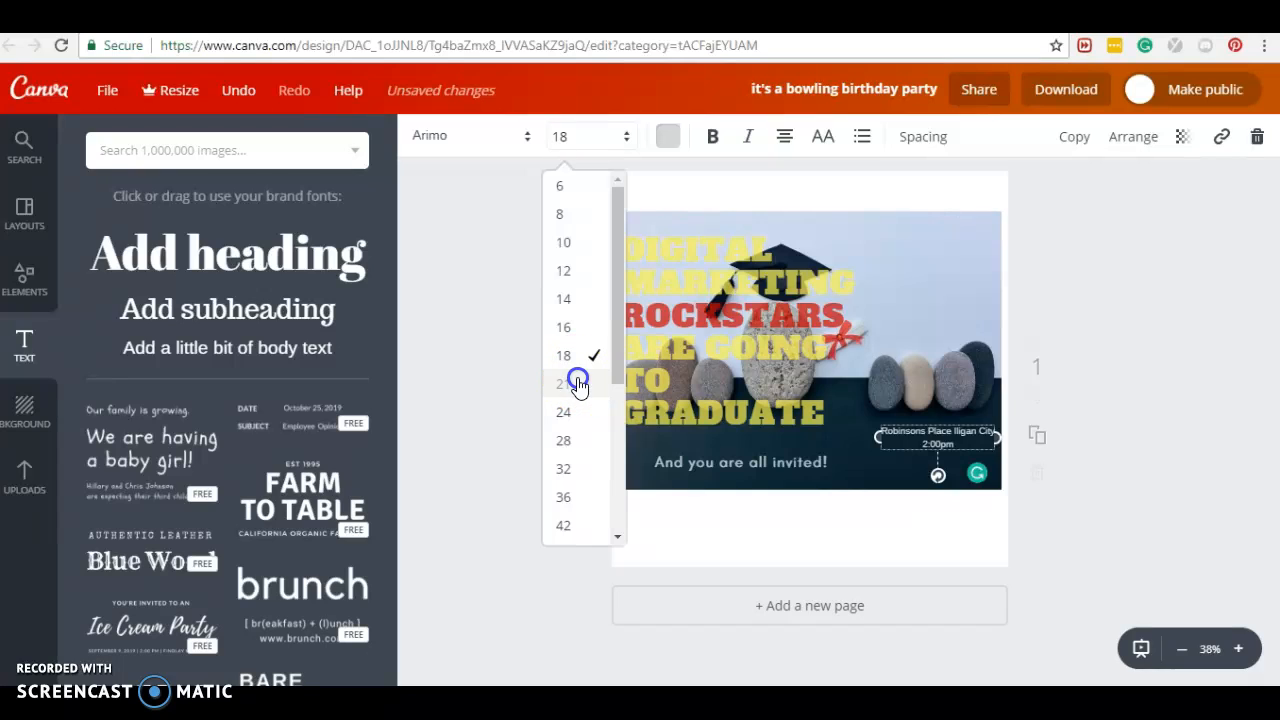
Step: Set the "And you are all invited!" line to font size 32
left_click(836, 458)
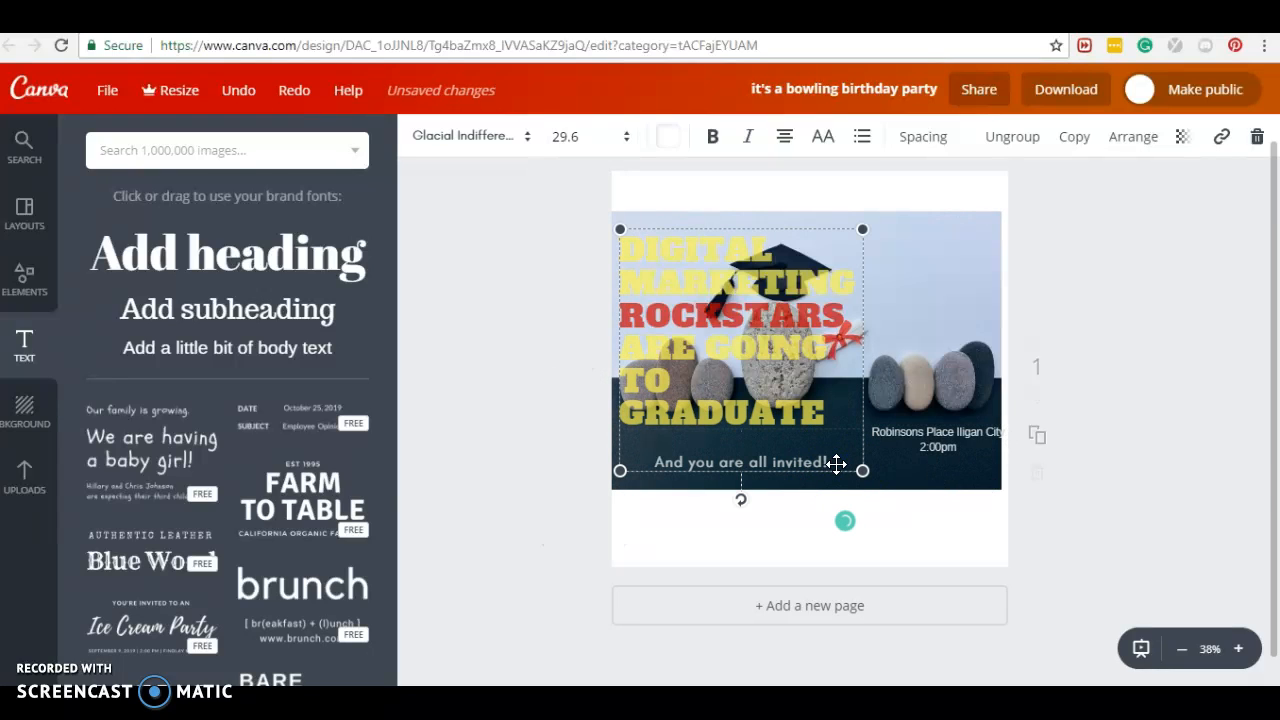
left_click(728, 457)
left_click_drag(672, 459, 831, 467)
left_click(624, 137)
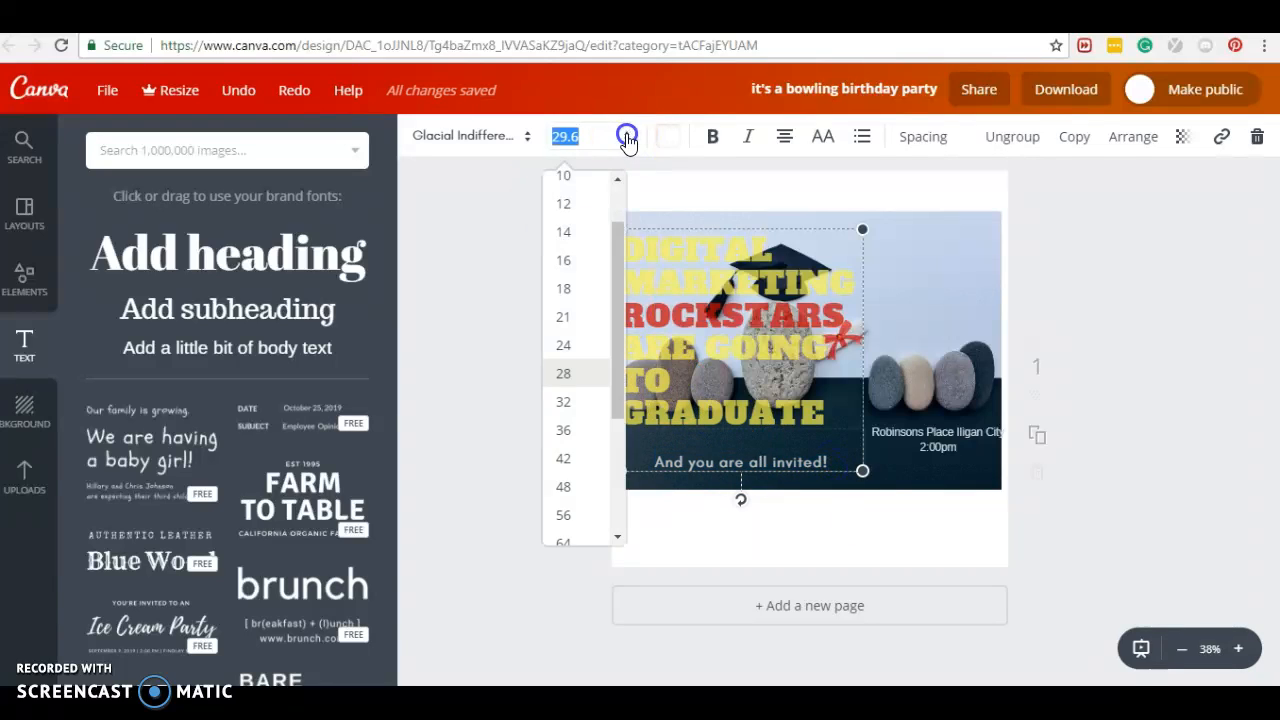
left_click(569, 416)
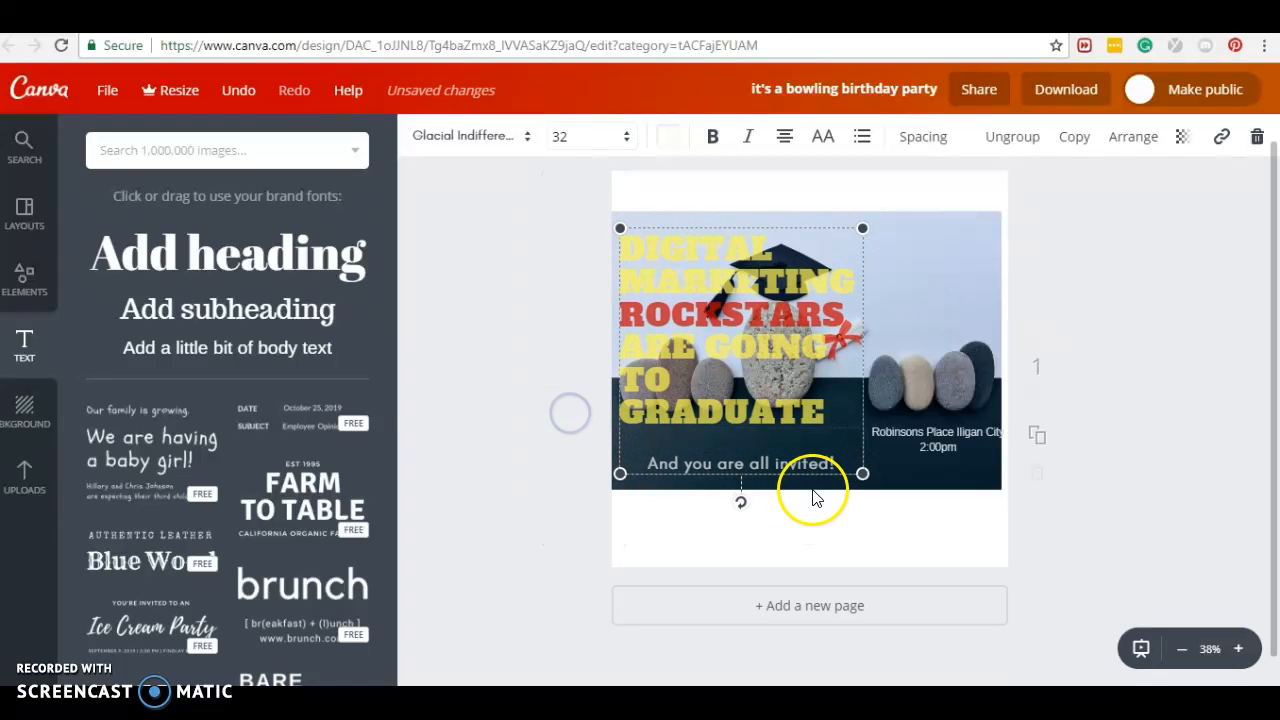
Step: Move the venue and time text back into the photo's lower-right corner, level with the invitation line, and deselect it
left_click(915, 333)
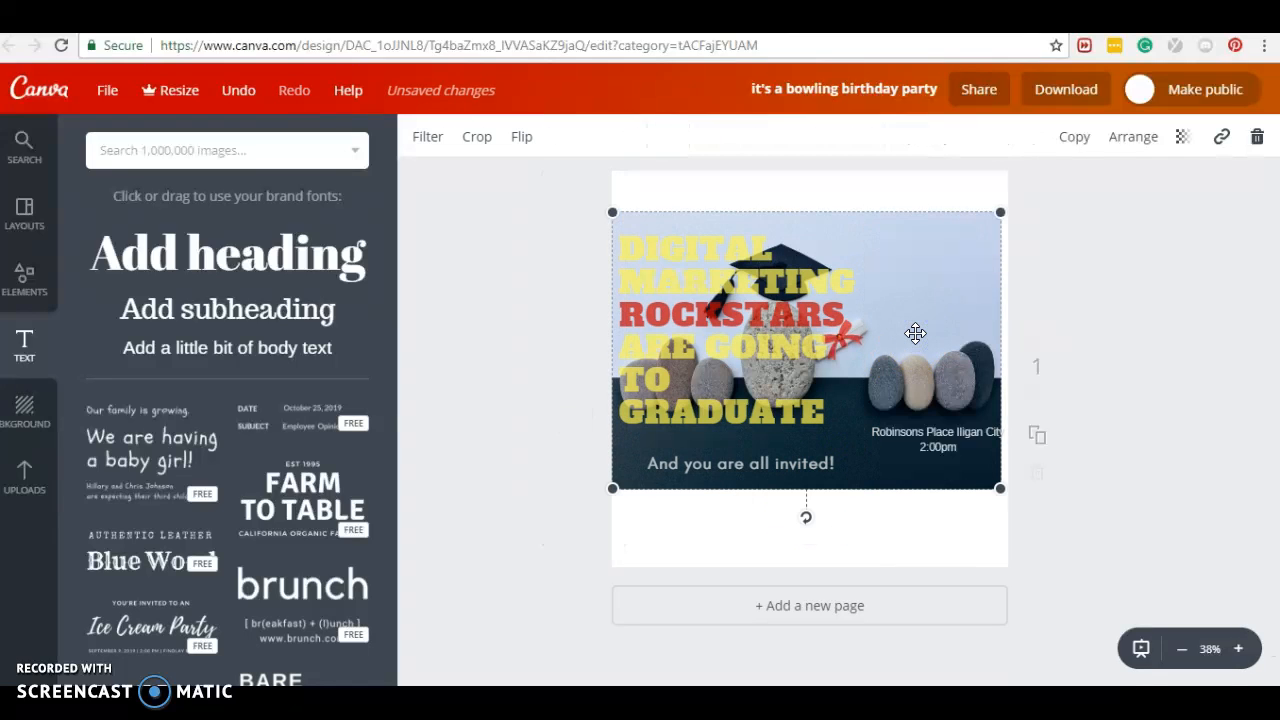
left_click(942, 430)
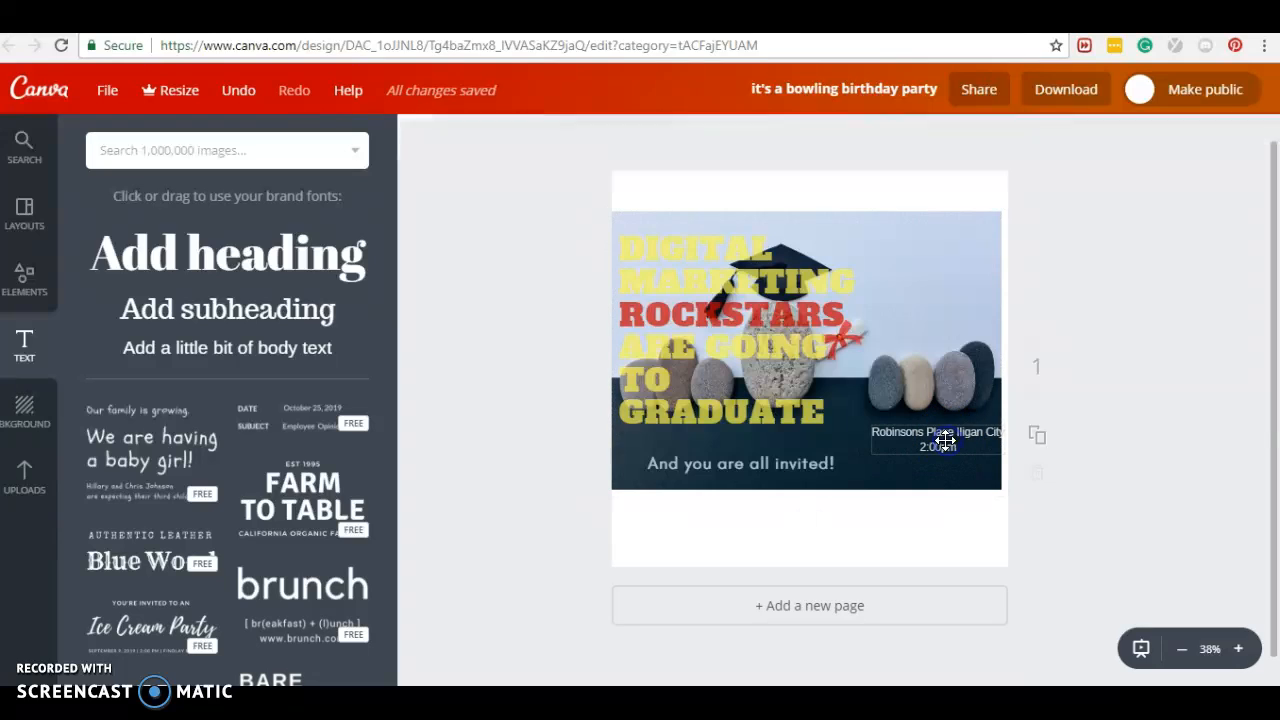
left_click_drag(886, 428, 877, 462)
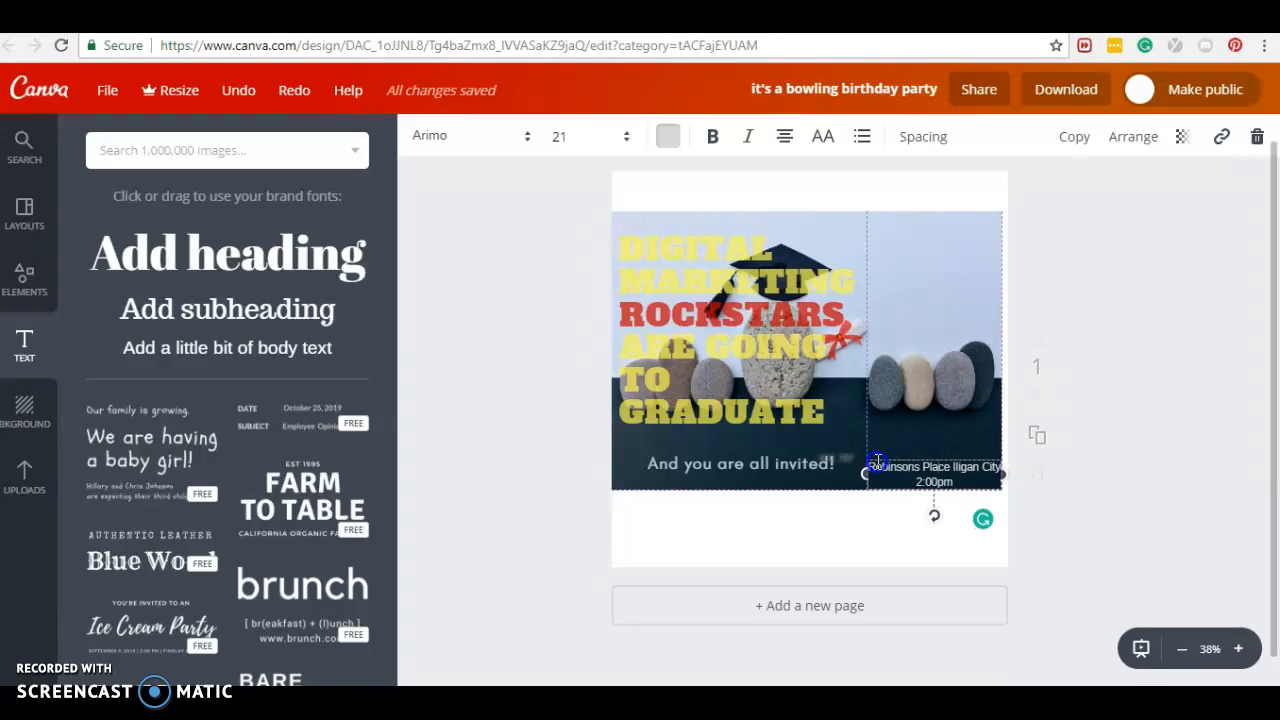
left_click_drag(876, 462, 873, 462)
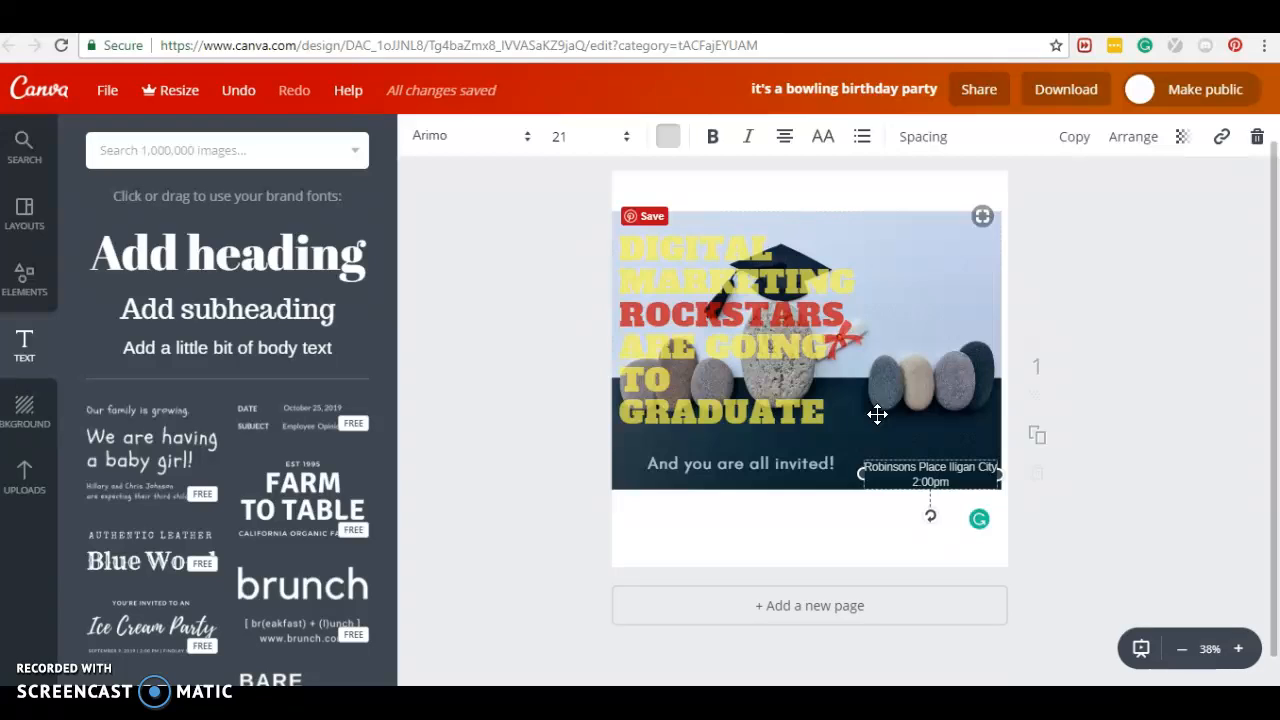
mouse_move(783, 405)
left_mouse_down()
mouse_move(894, 249)
mouse_move(912, 260)
left_mouse_up()
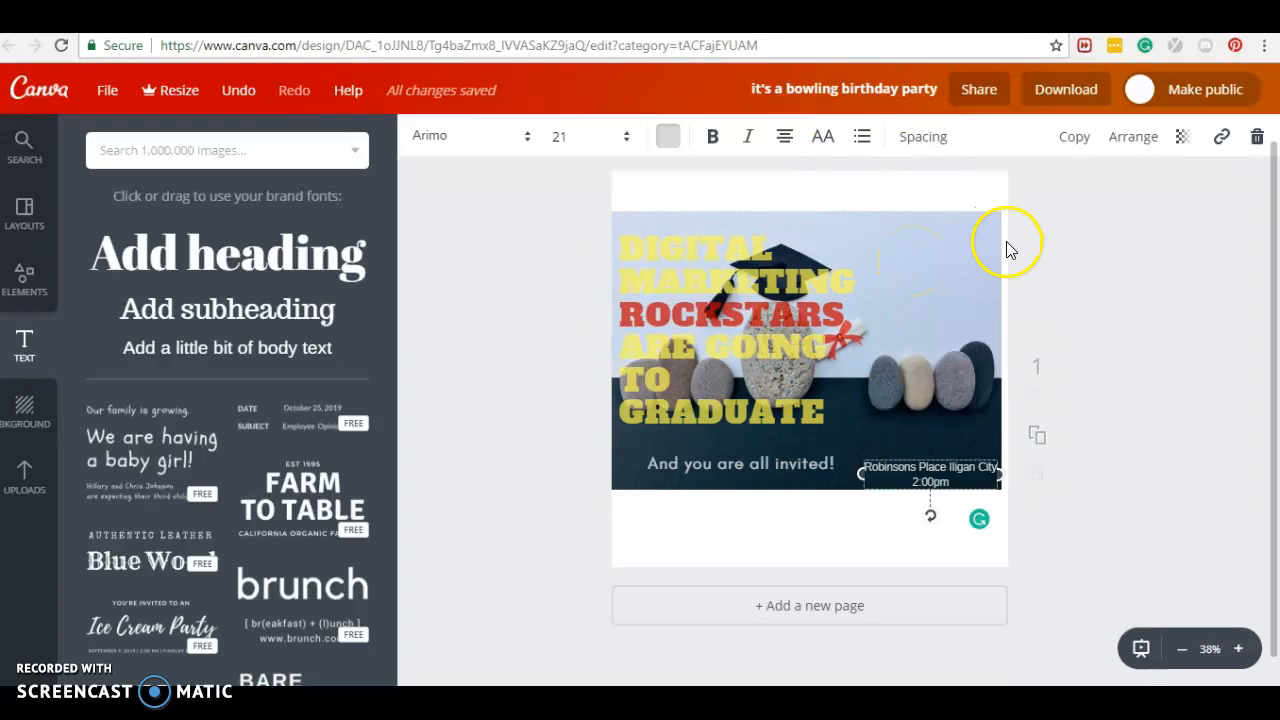
left_click(766, 528)
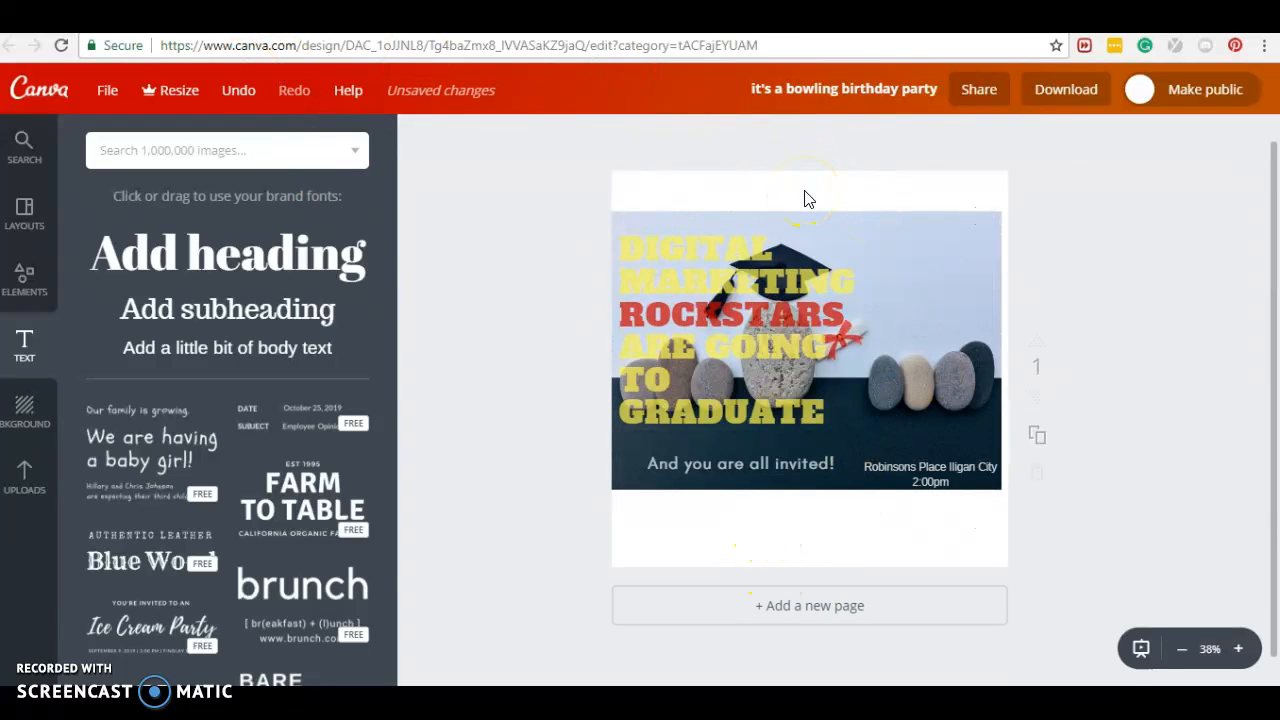
left_click(937, 156)
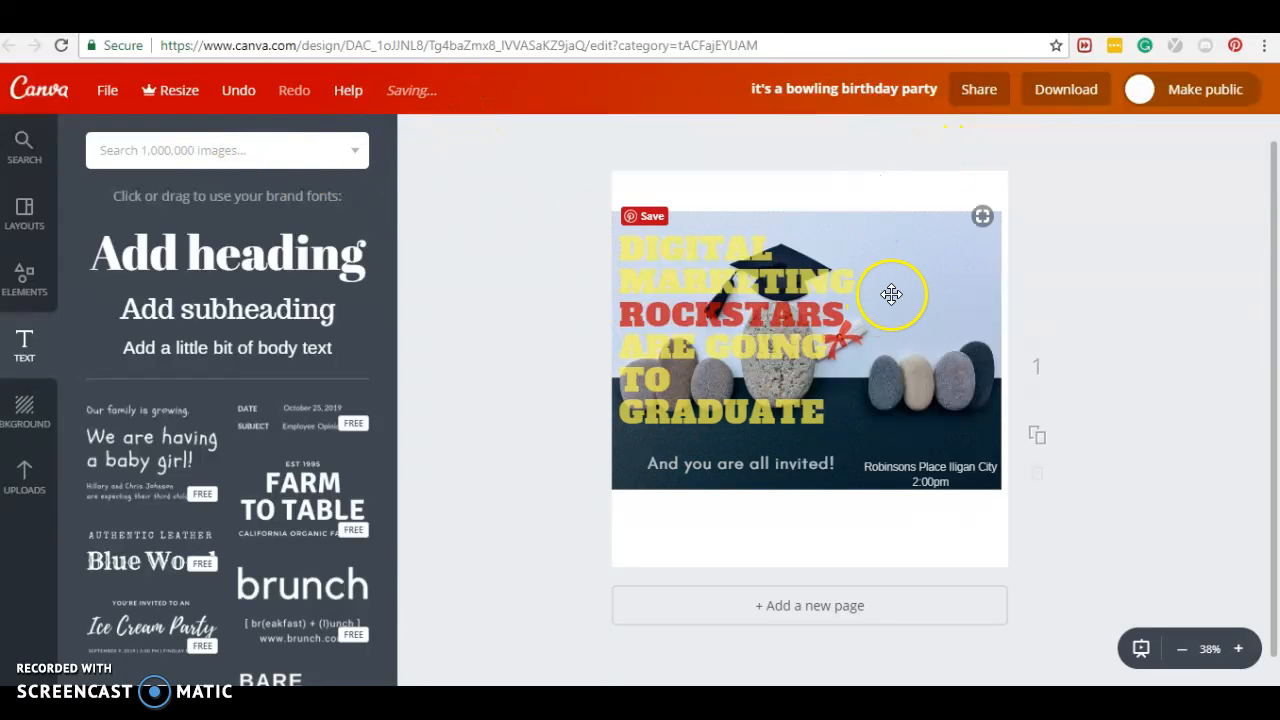
Step: Download the finished design as a PNG file and dismiss the download dialog
left_click(1078, 96)
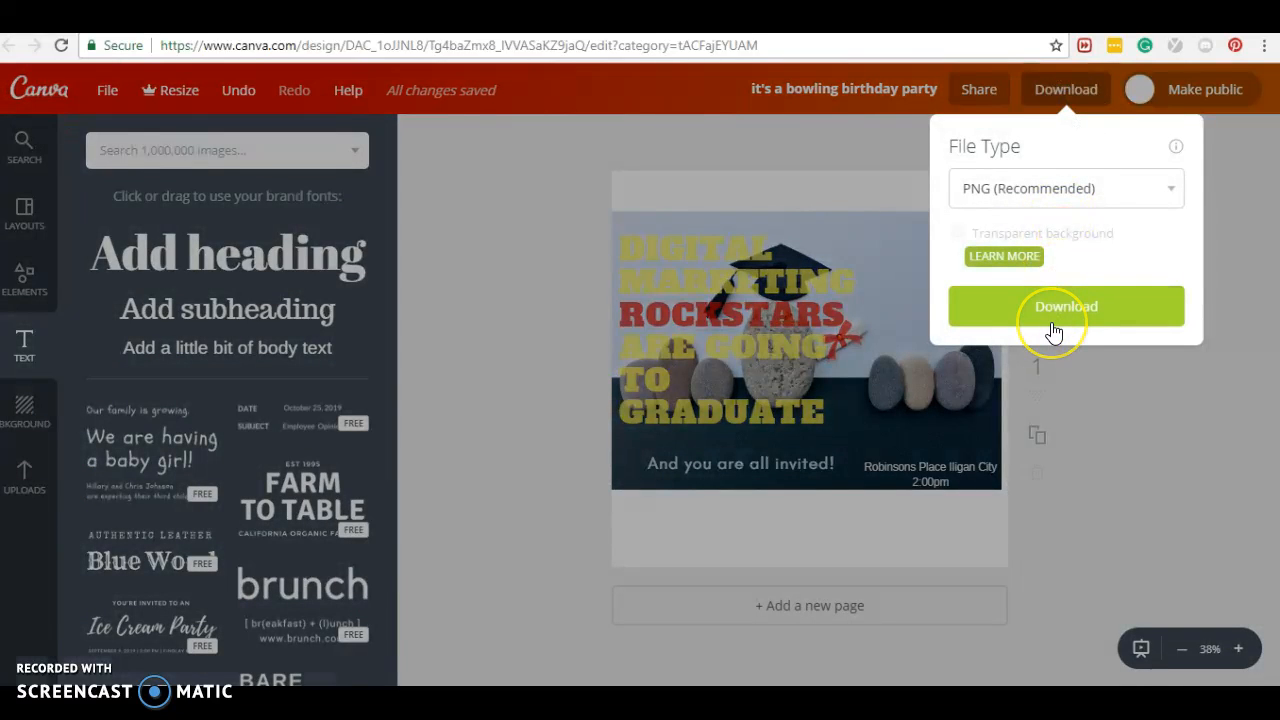
left_click(1054, 330)
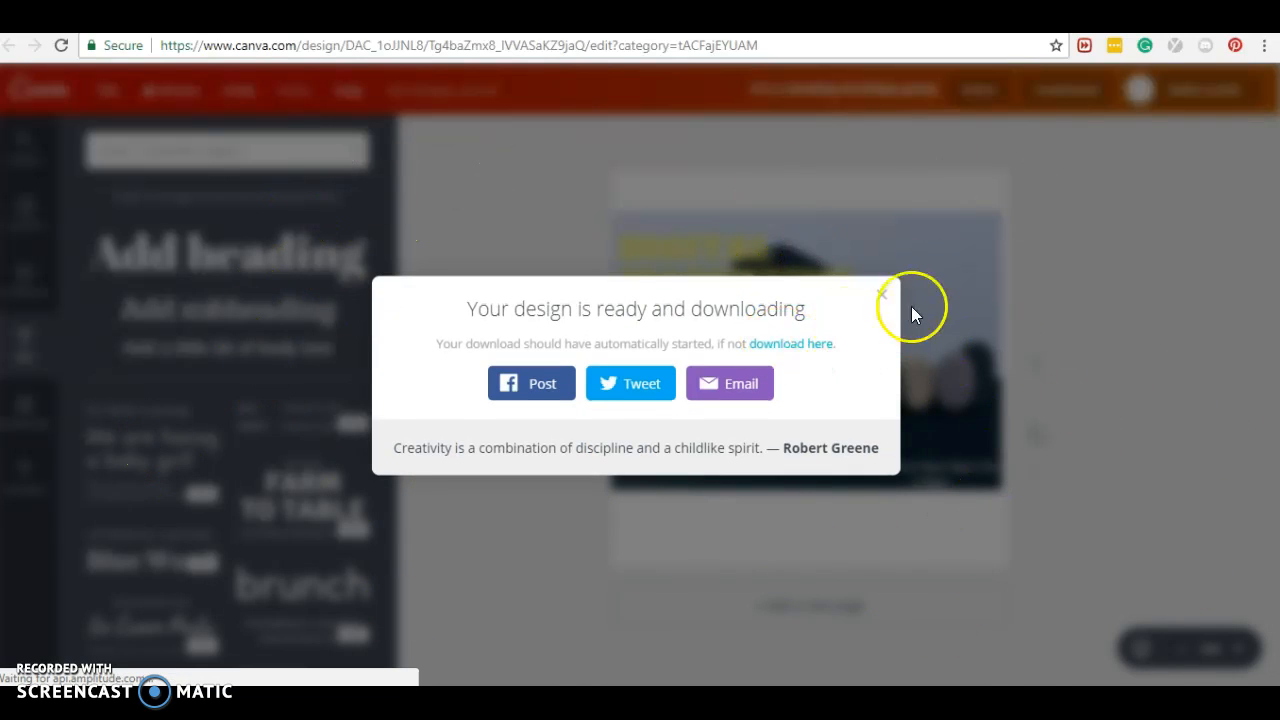
left_click(883, 296)
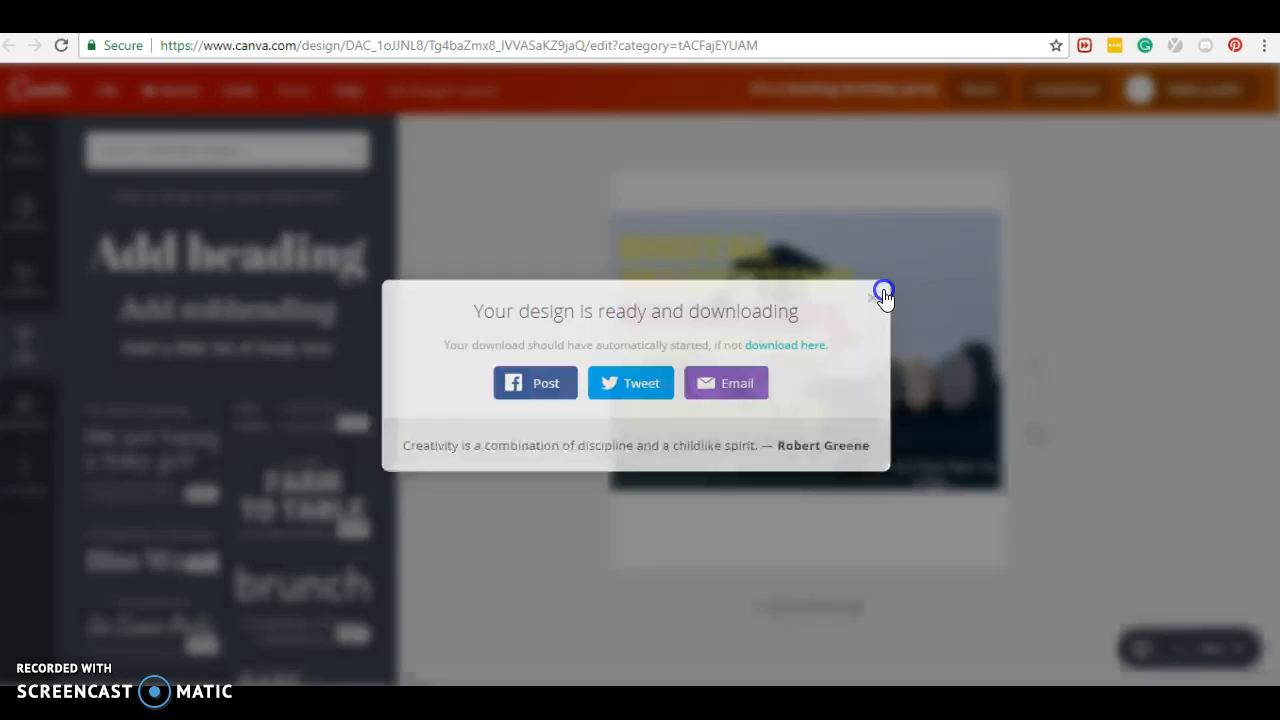